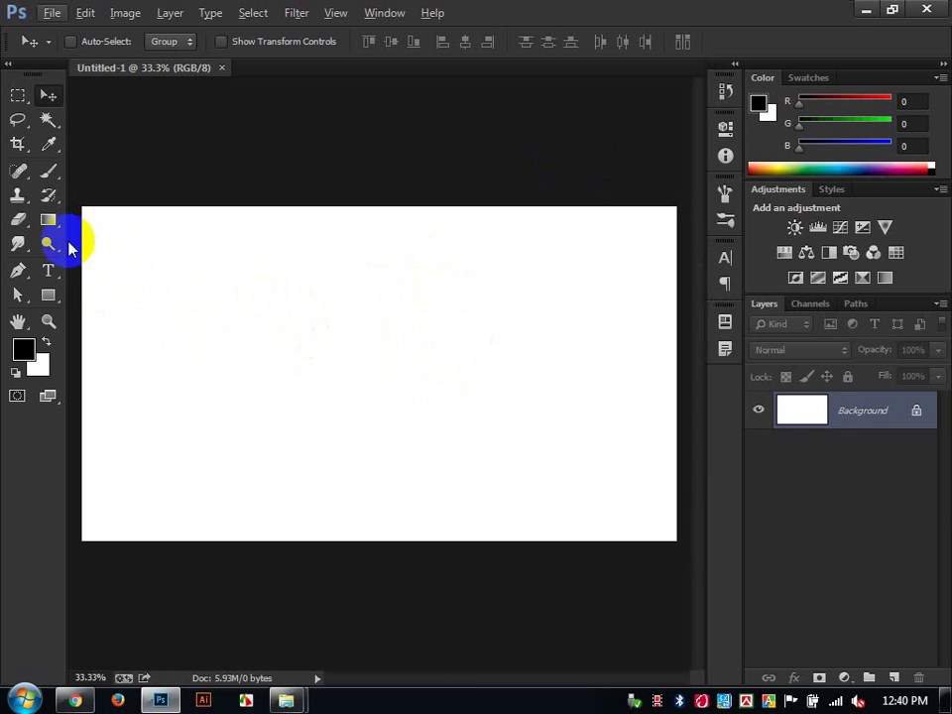
Step: Start a custom gradient with the Gradient tool and set its first colour stop to dark blue #07577c
click(56, 220)
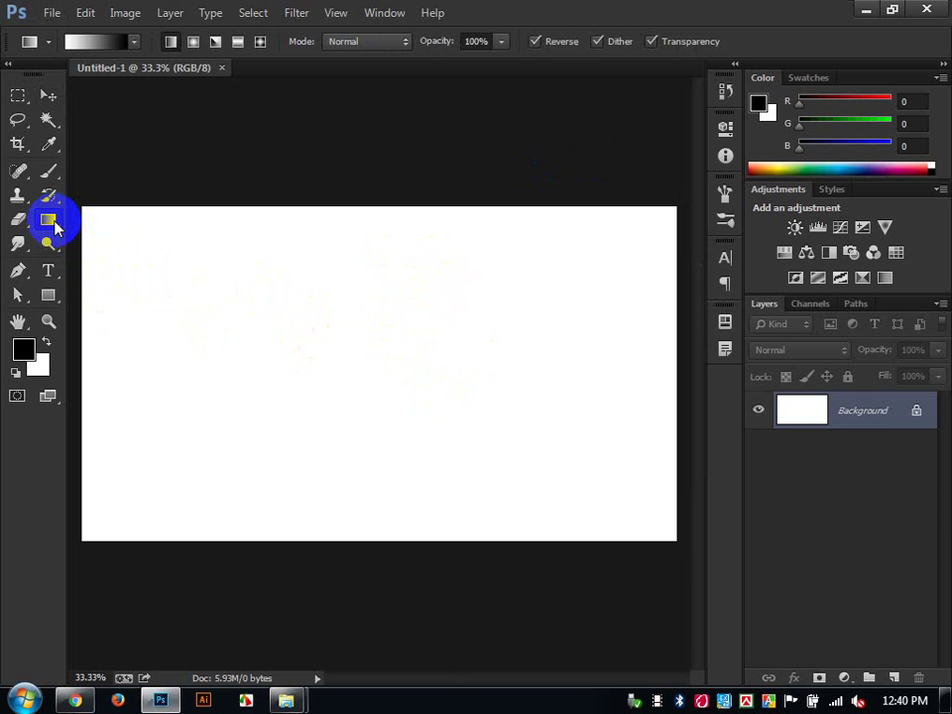
click(120, 46)
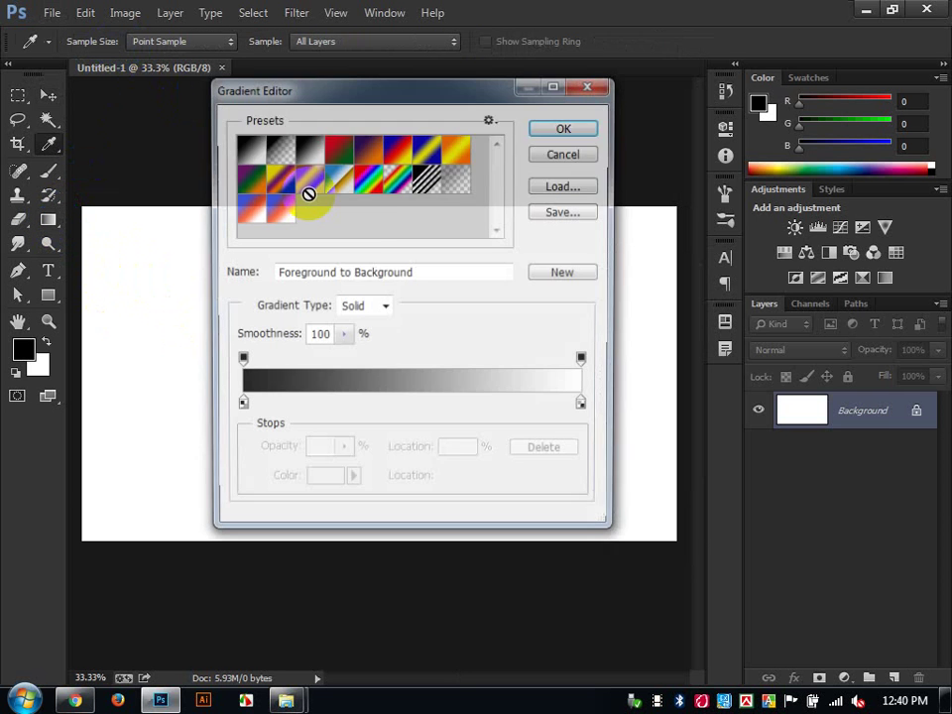
click(240, 407)
double_click(241, 407)
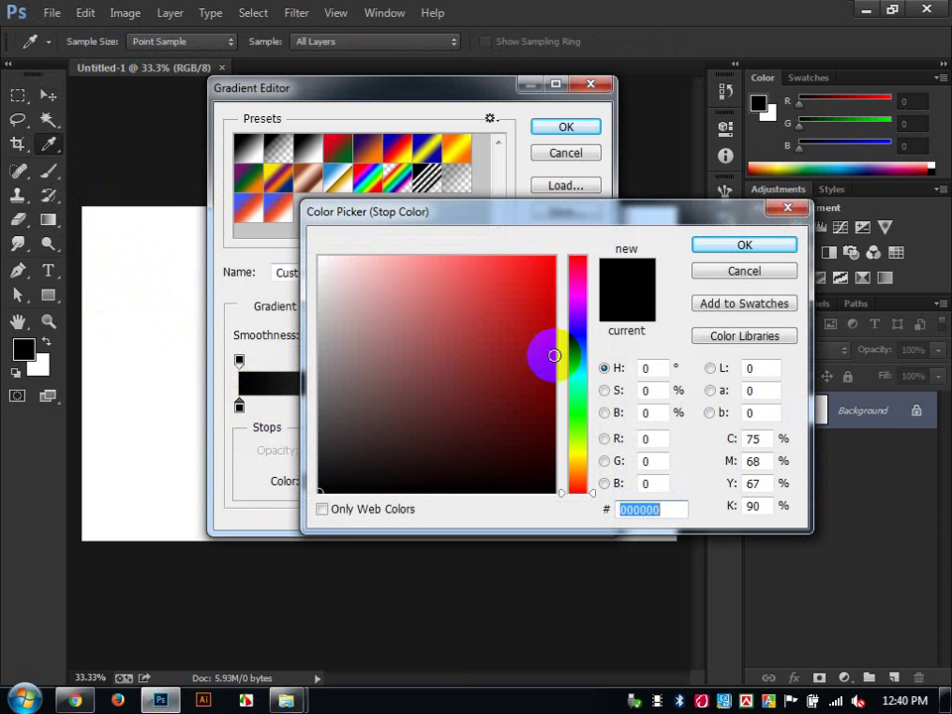
click(577, 364)
click(541, 380)
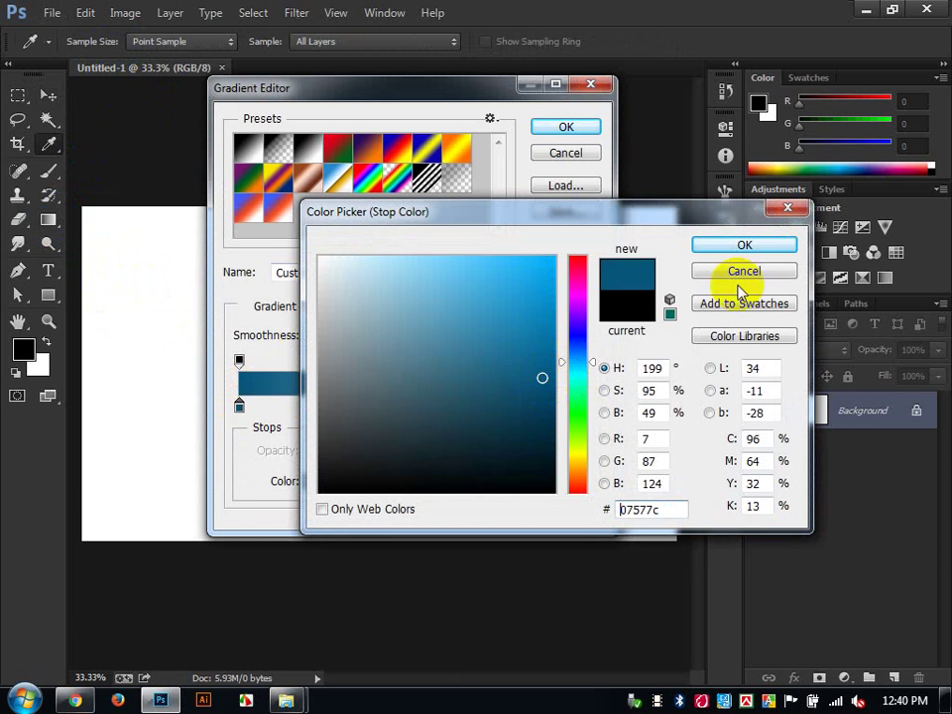
click(745, 245)
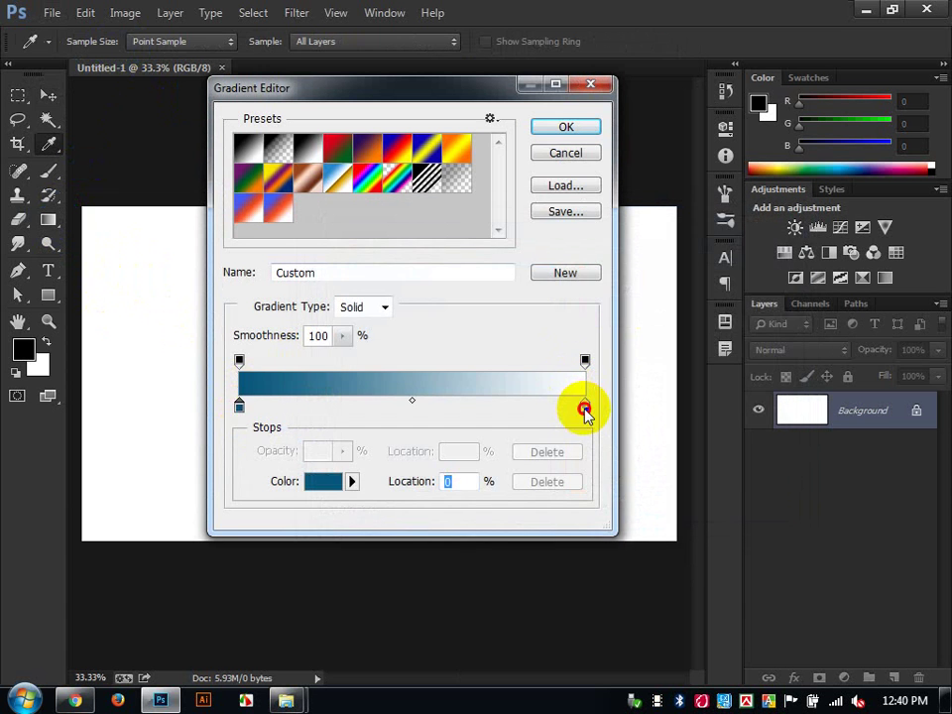
Step: Set the gradient's end colour stop to light blue and accept the gradient
double_click(585, 409)
click(577, 359)
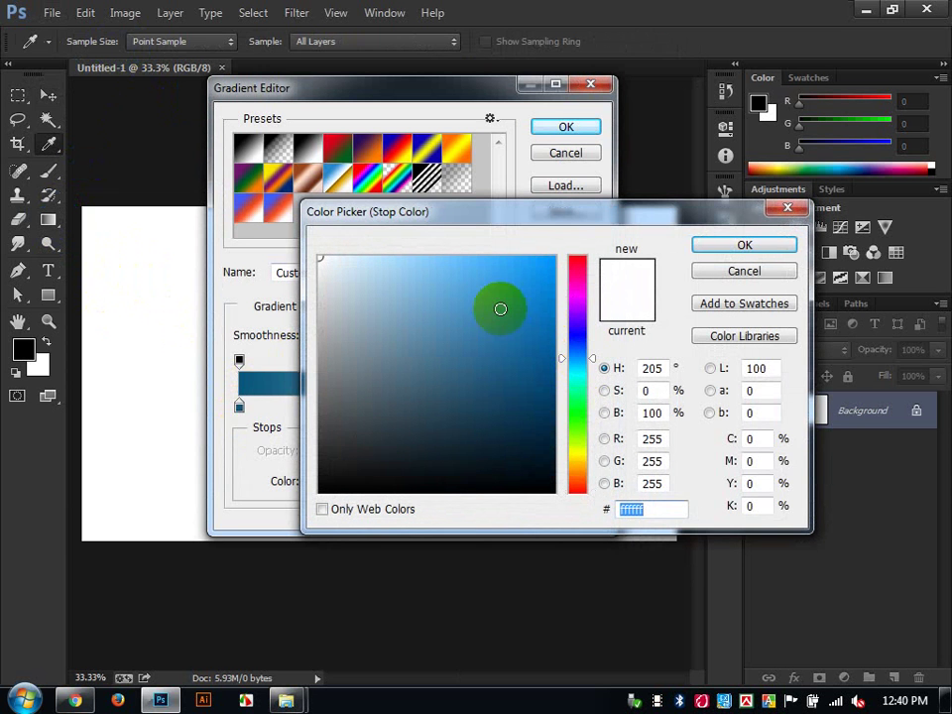
drag(500, 309, 433, 287)
click(703, 245)
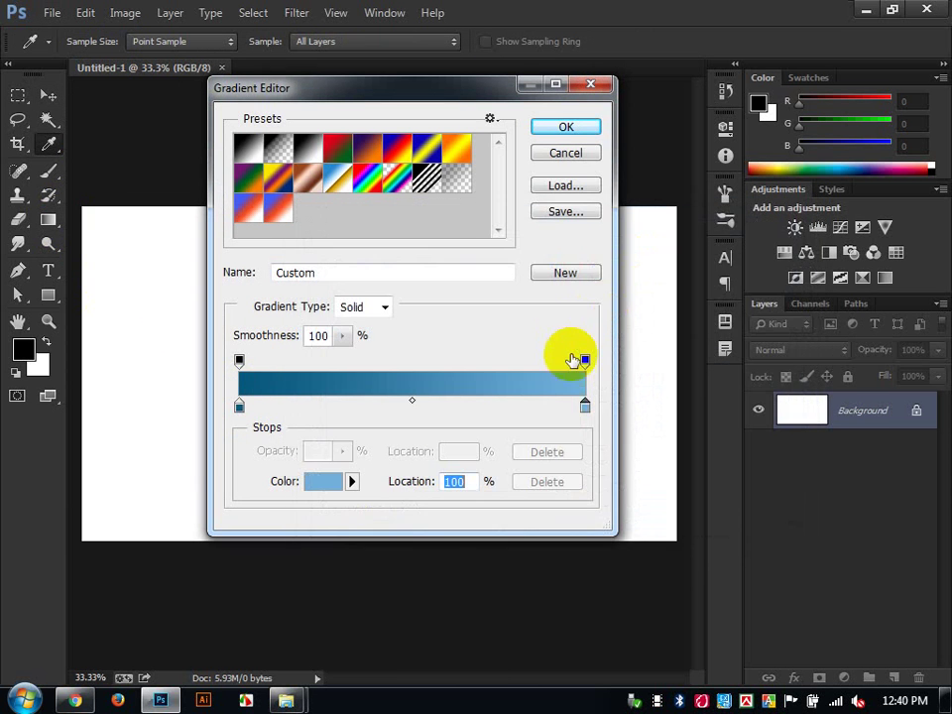
click(563, 129)
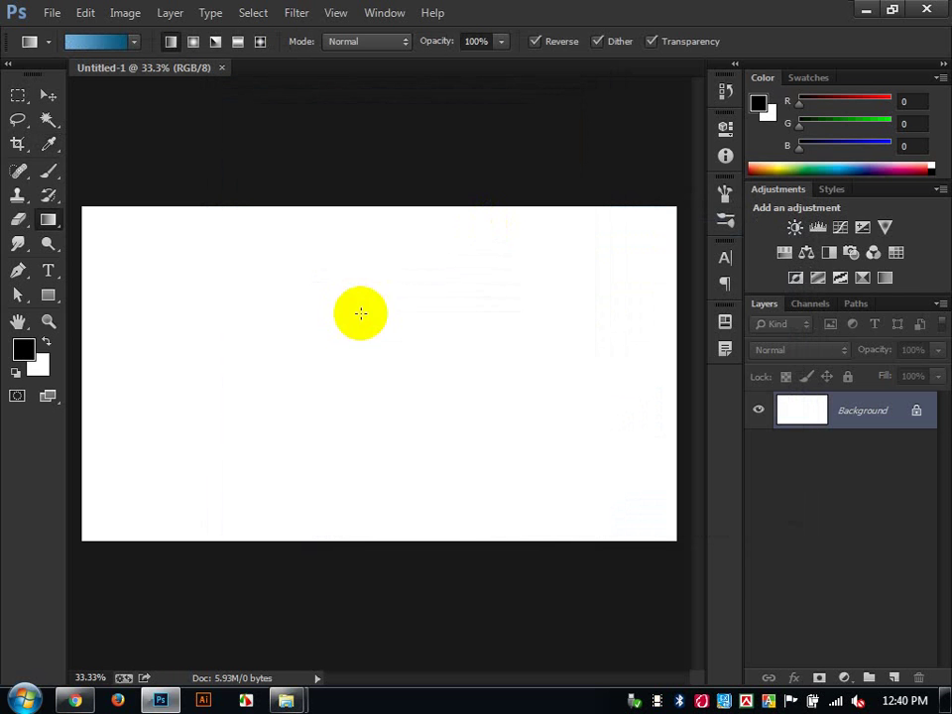
Step: Fill the background with the blue gradient as a reflected gradient, running vertically from slightly below the centre to above the canvas's upper edge
drag(378, 404, 385, 173)
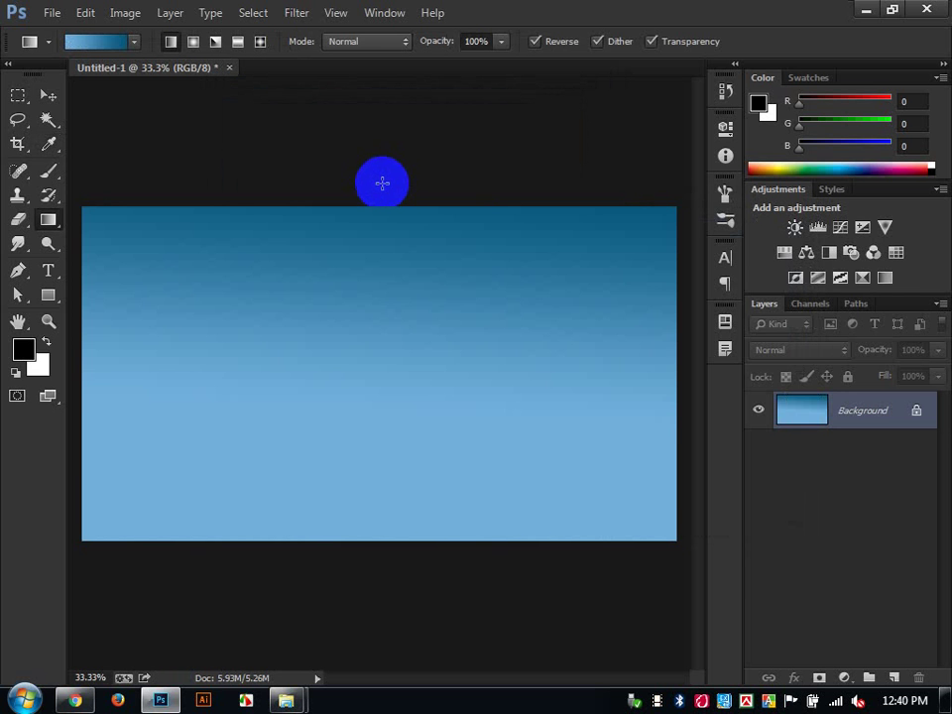
key(ctrl+z)
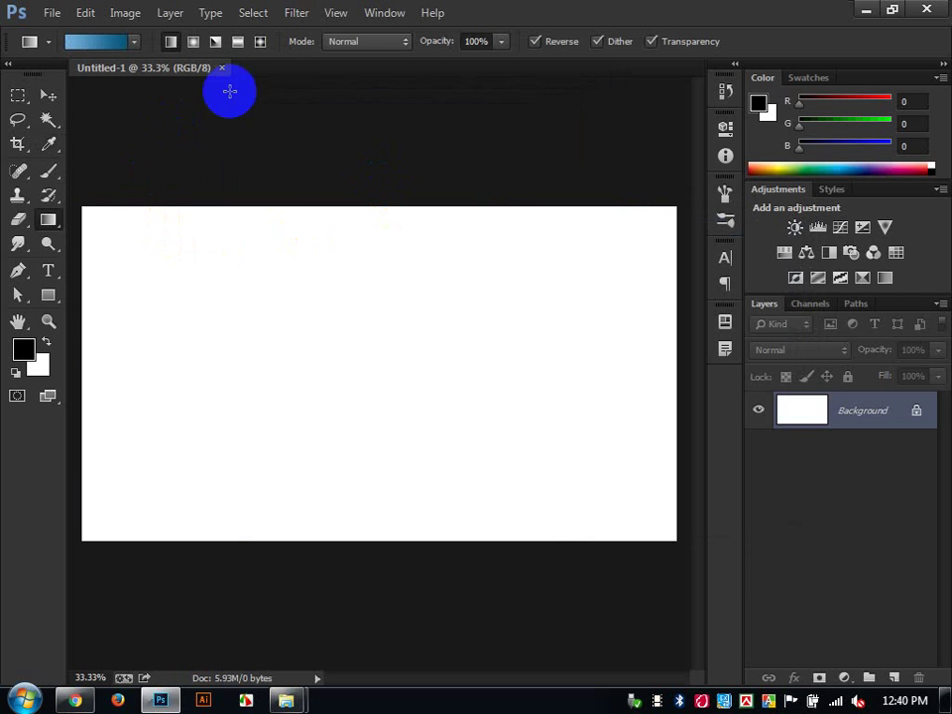
click(237, 46)
drag(363, 401, 365, 197)
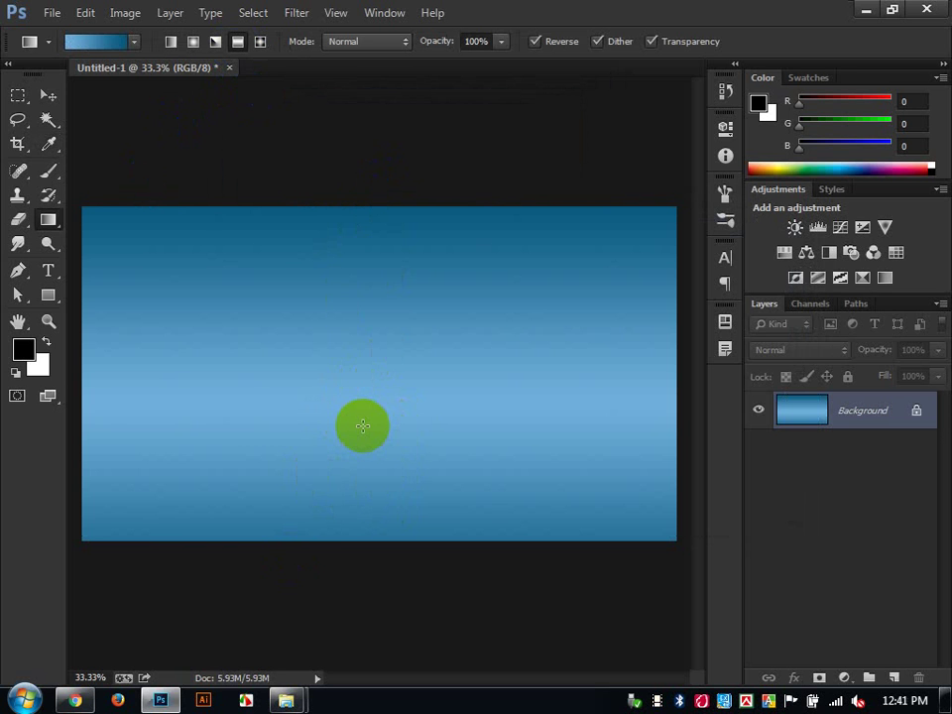
Step: Add the text "2017" near the middle of the canvas
click(48, 271)
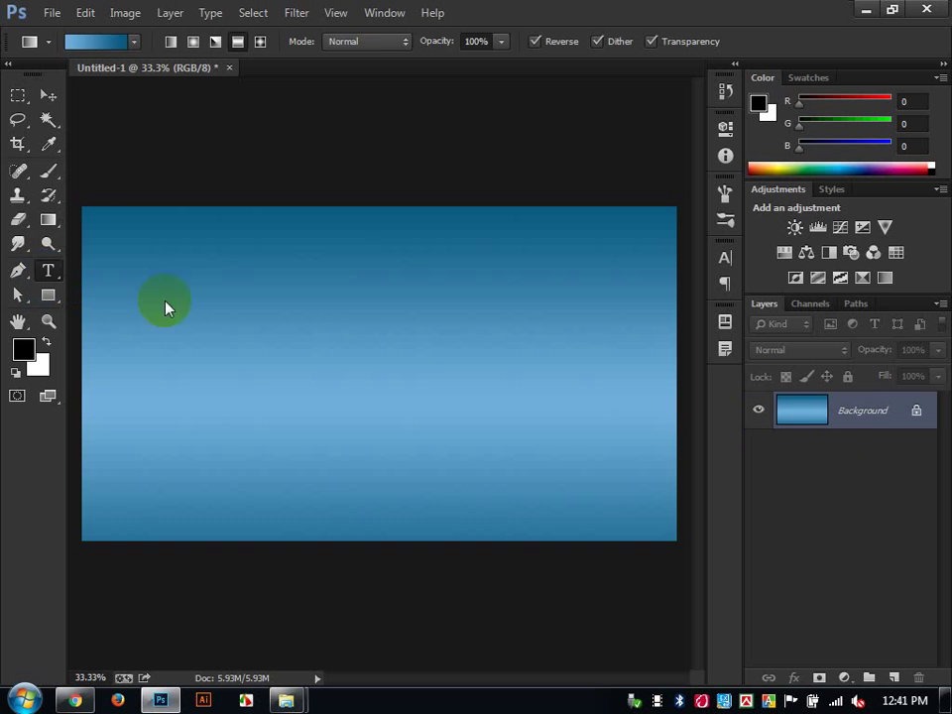
click(324, 382)
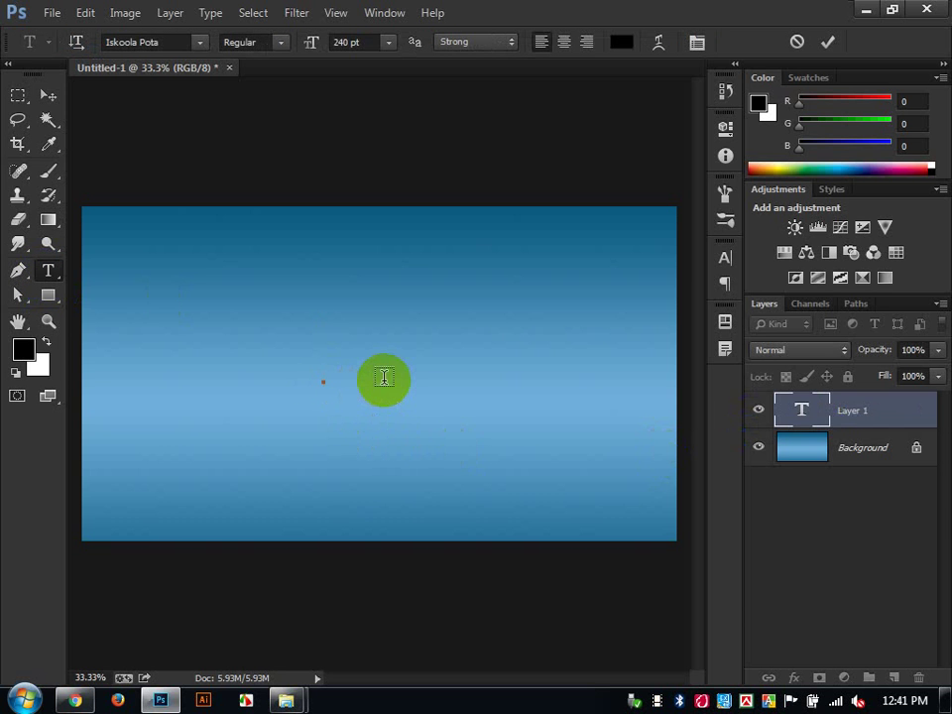
text(2017)
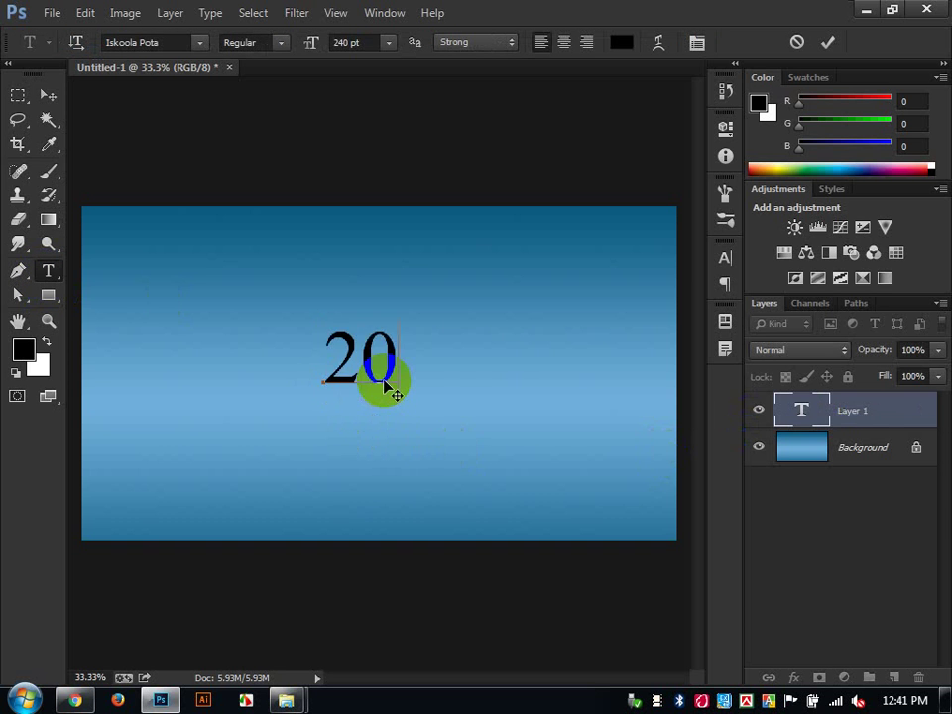
Step: Change the 2017 text's colour to white (#ffffff)
double_click(387, 385)
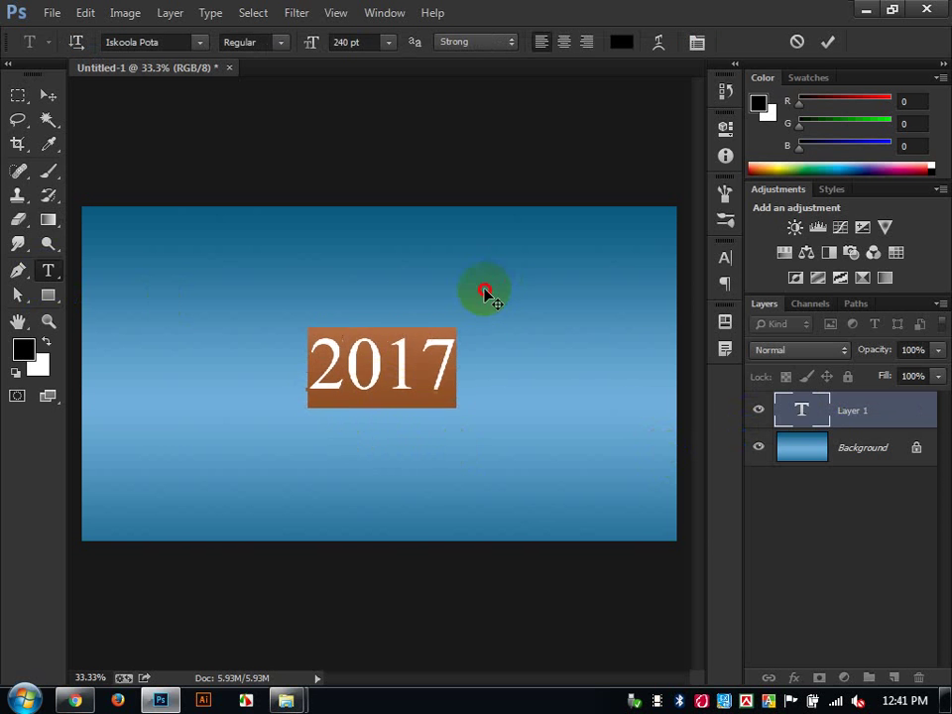
click(625, 41)
drag(467, 304, 529, 214)
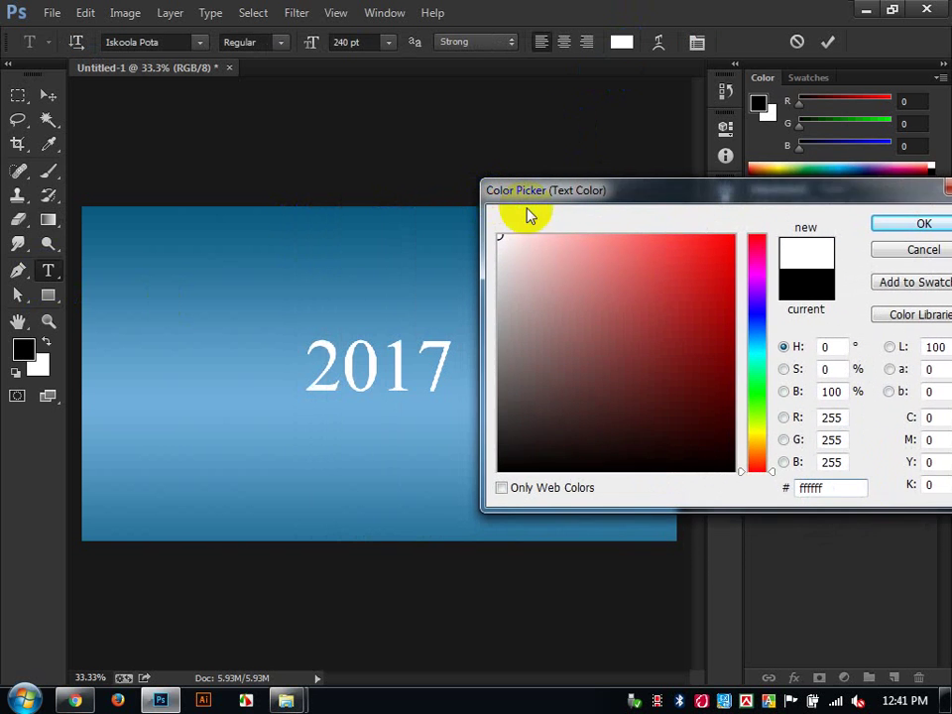
click(888, 222)
Step: Set the 2017 text's font to Roboto Condensed and enlarge it to 528 pt
click(202, 41)
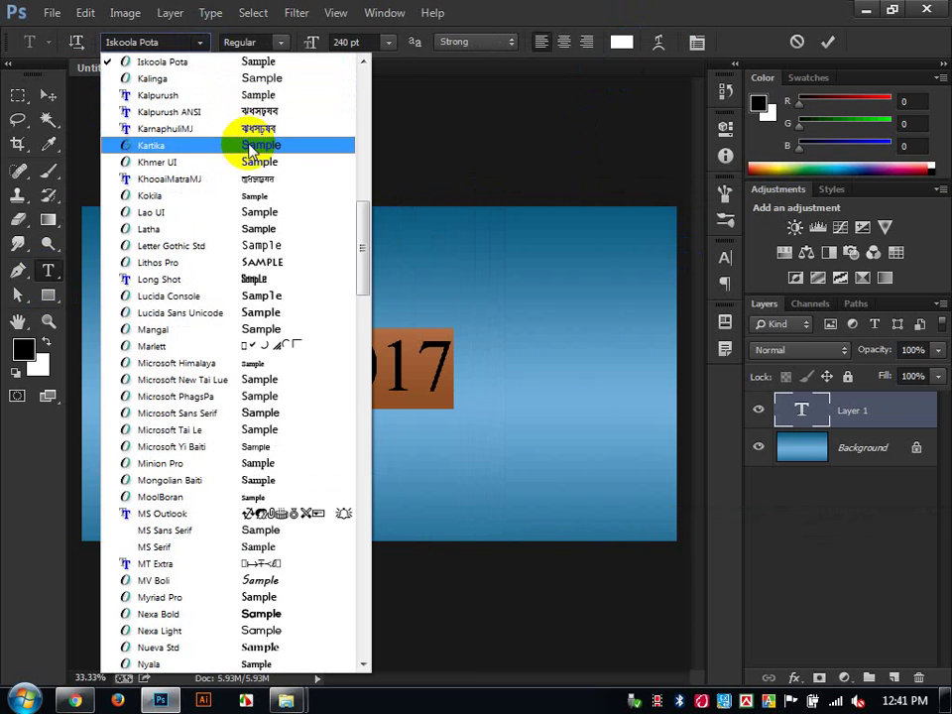
click(263, 312)
click(203, 43)
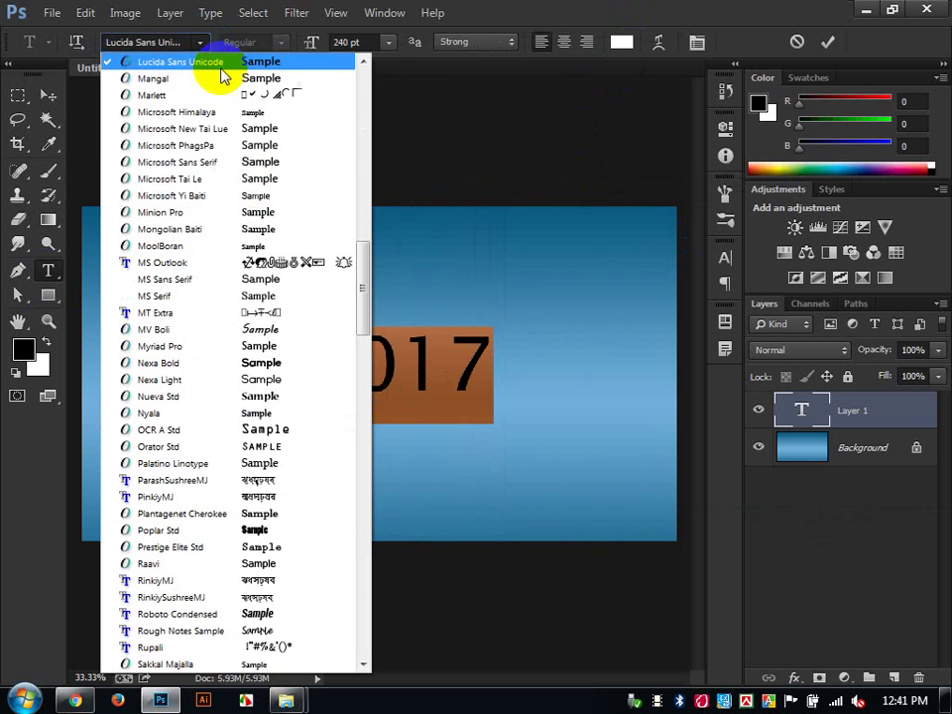
click(266, 615)
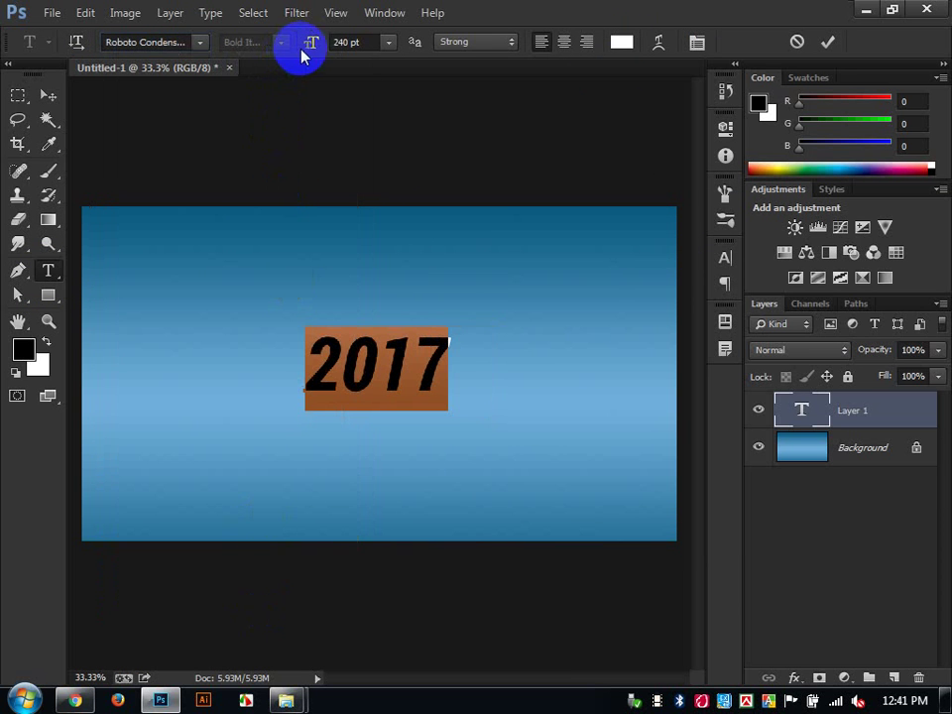
drag(308, 48, 574, 87)
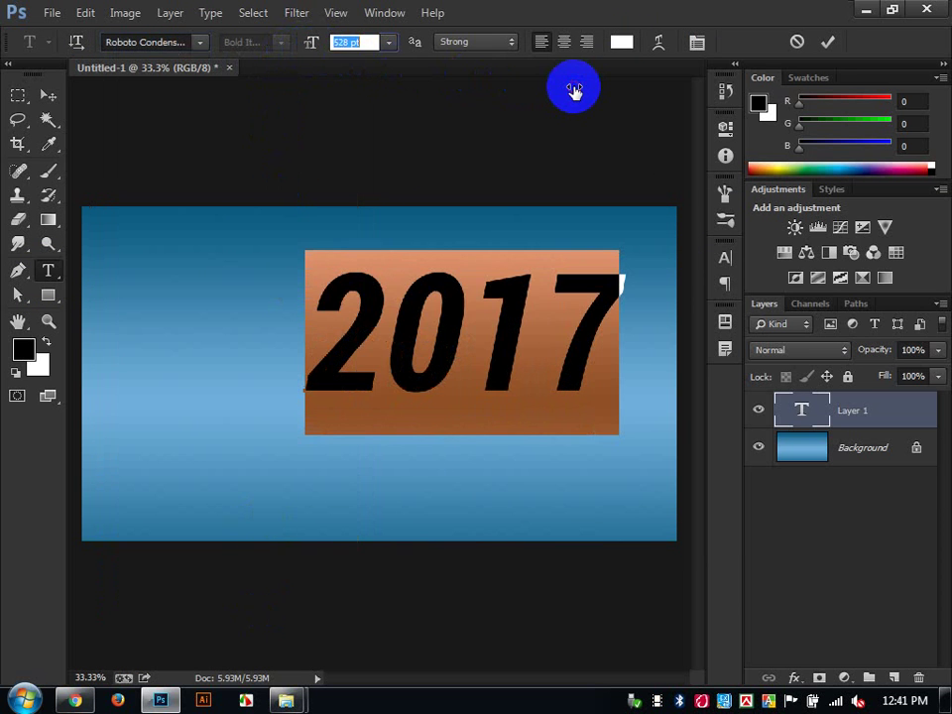
Step: Move the 2017 text so it sits centred horizontally in the canvas's upper half
click(47, 95)
drag(226, 218, 452, 359)
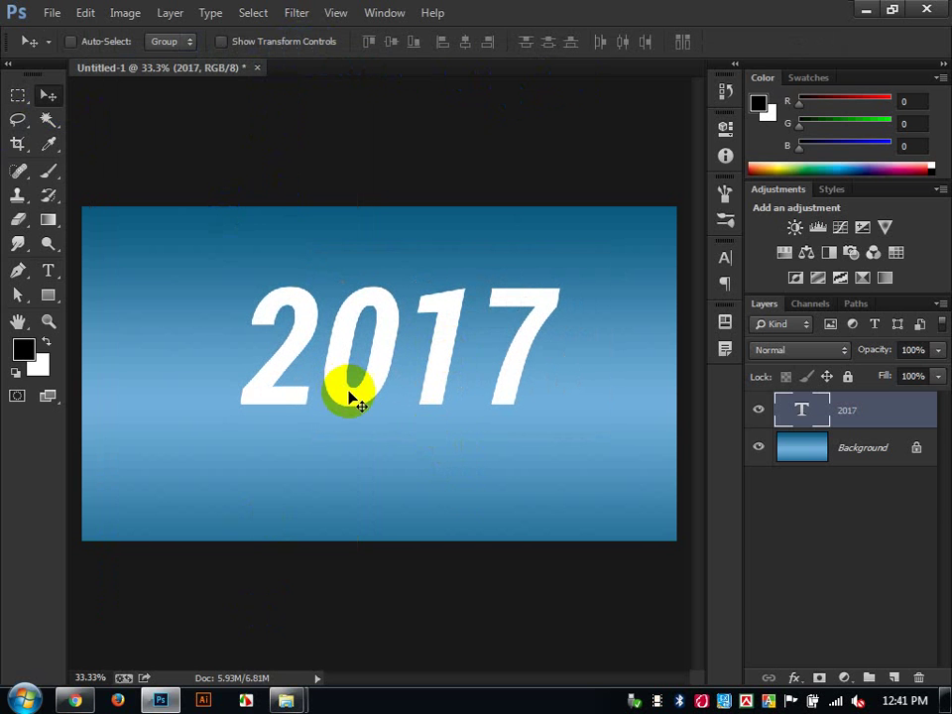
drag(366, 387, 367, 387)
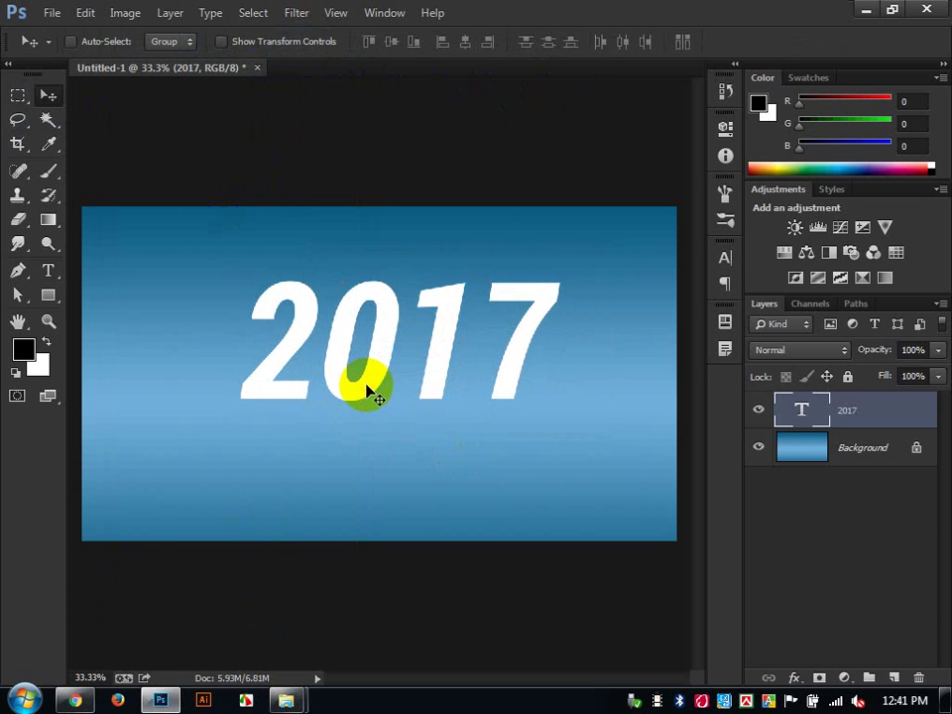
drag(372, 378, 364, 378)
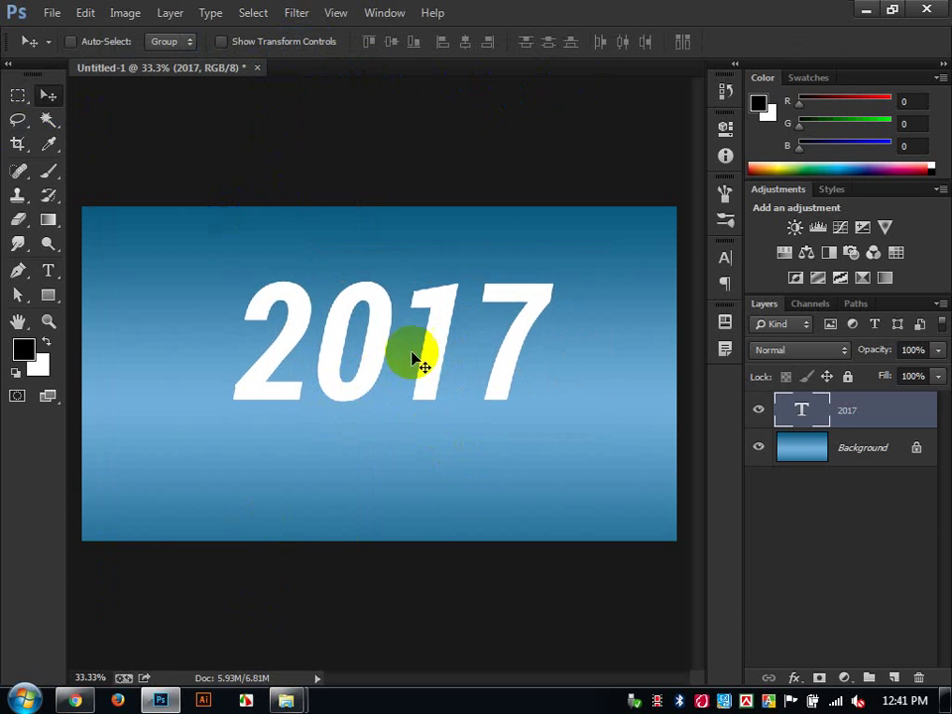
Step: Duplicate the 2017 text layer almost exactly over the original and start Free Transform on the copy
click(885, 420)
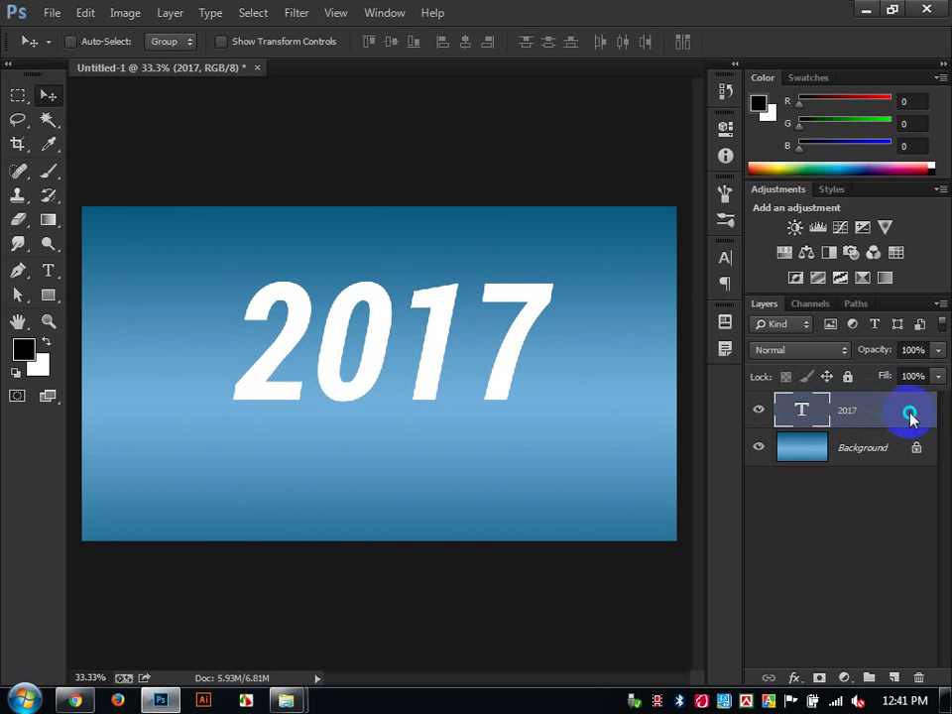
right_click(910, 419)
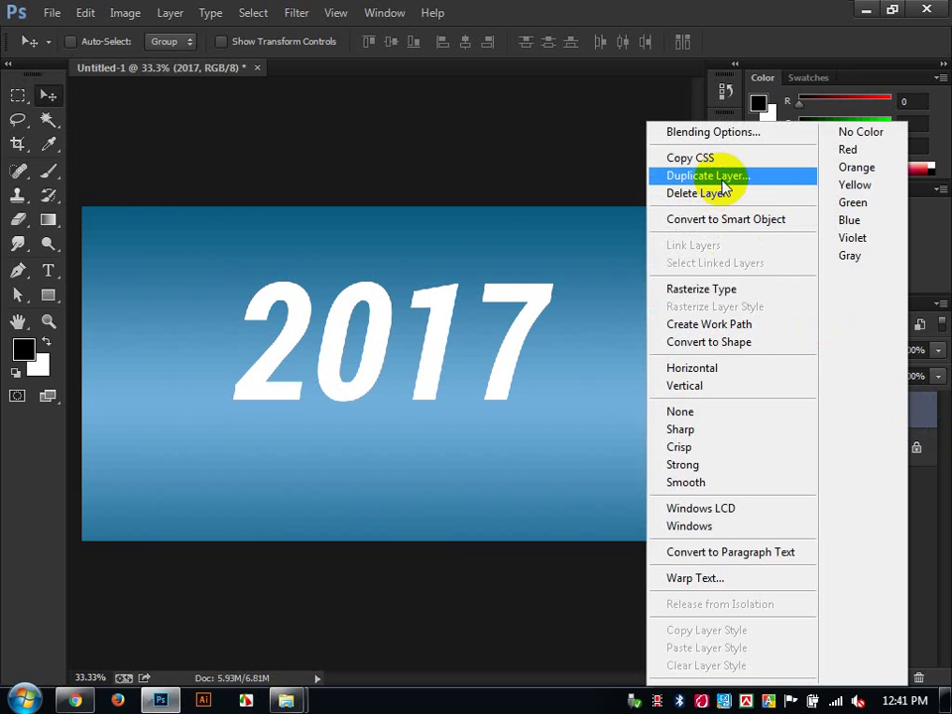
click(550, 212)
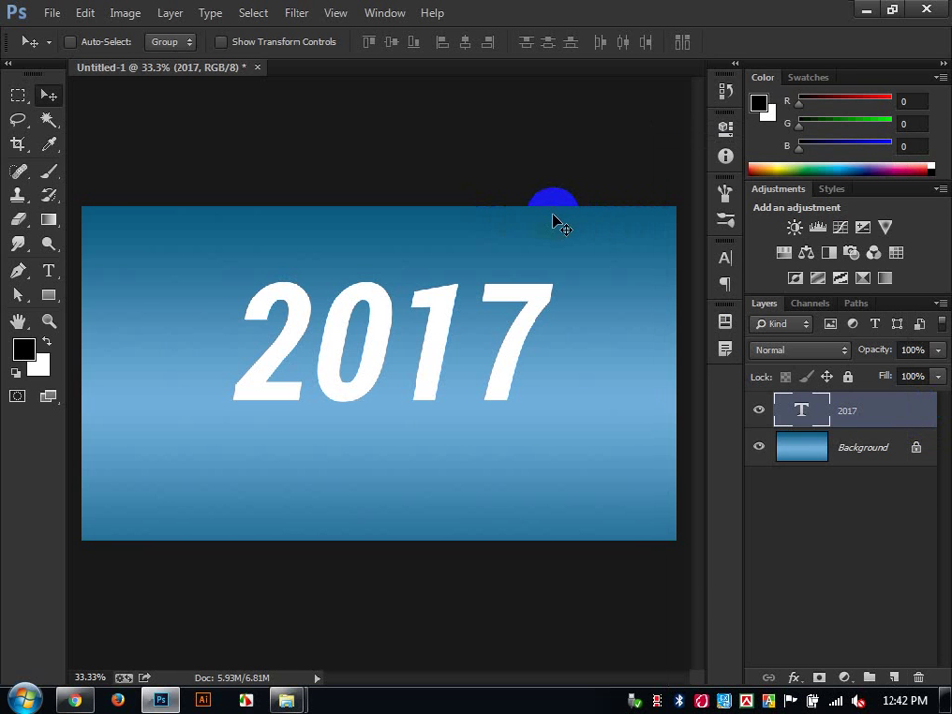
mouse_move(510, 414)
mouse_down()
mouse_move(541, 366)
mouse_move(519, 408)
mouse_move(506, 397)
mouse_up()
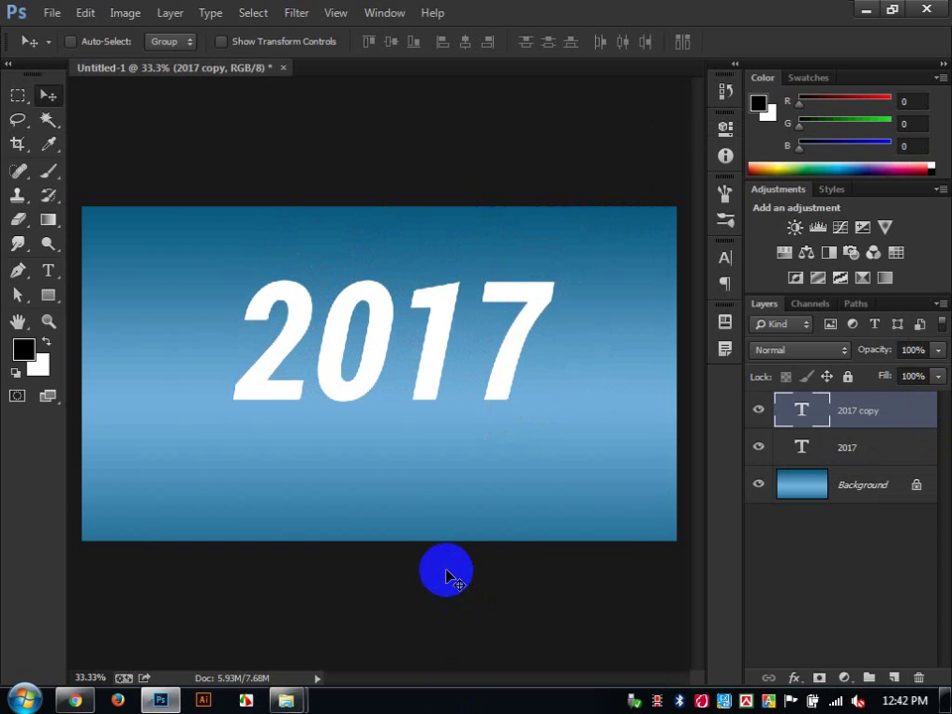
key(ctrl+t)
right_click(436, 378)
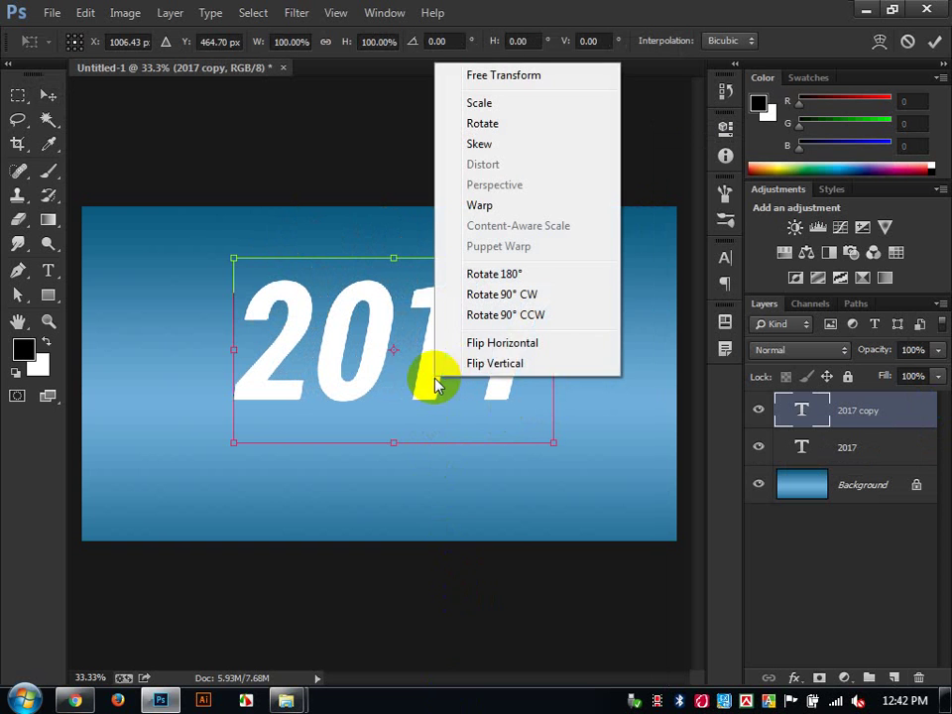
click(508, 348)
key(ctrl+z)
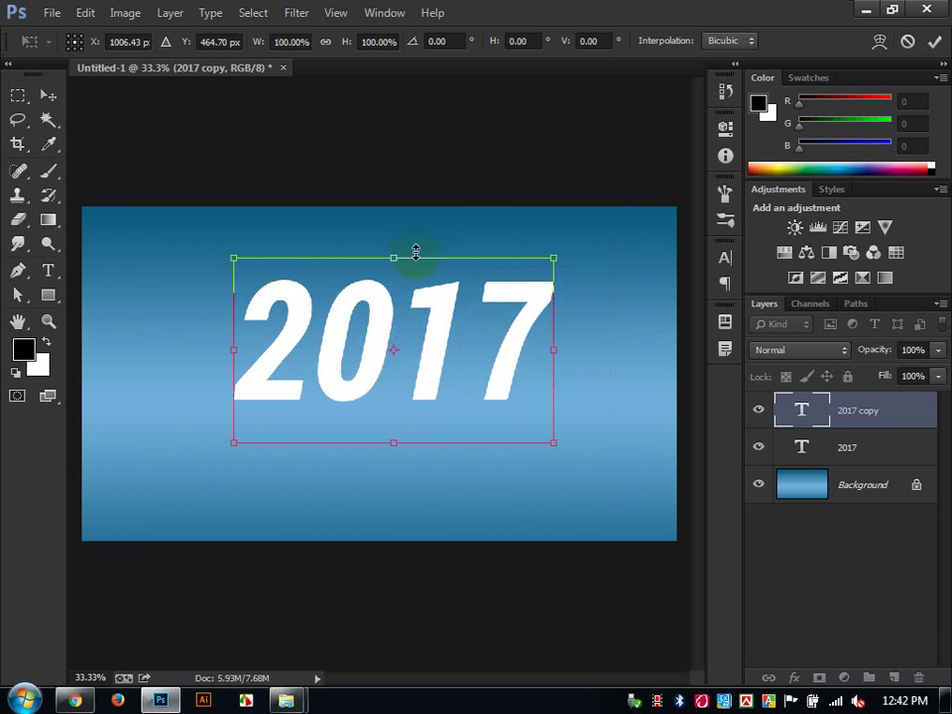
drag(395, 258, 415, 548)
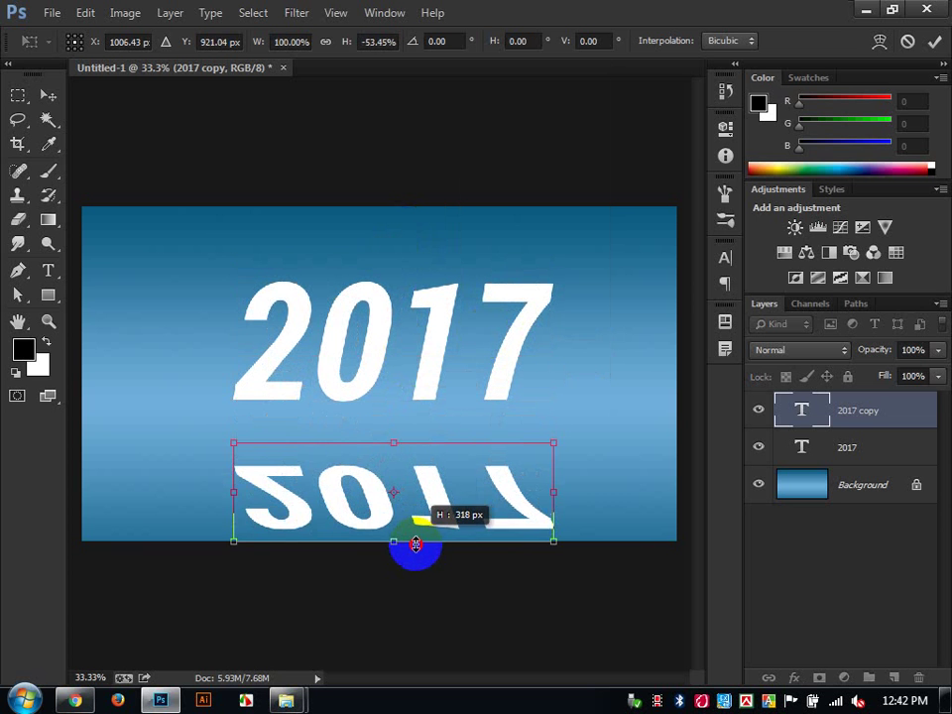
key(ctrl+z)
Step: Flip the 2017 copy vertically and place it directly beneath the original text as a mirror image
right_click(460, 365)
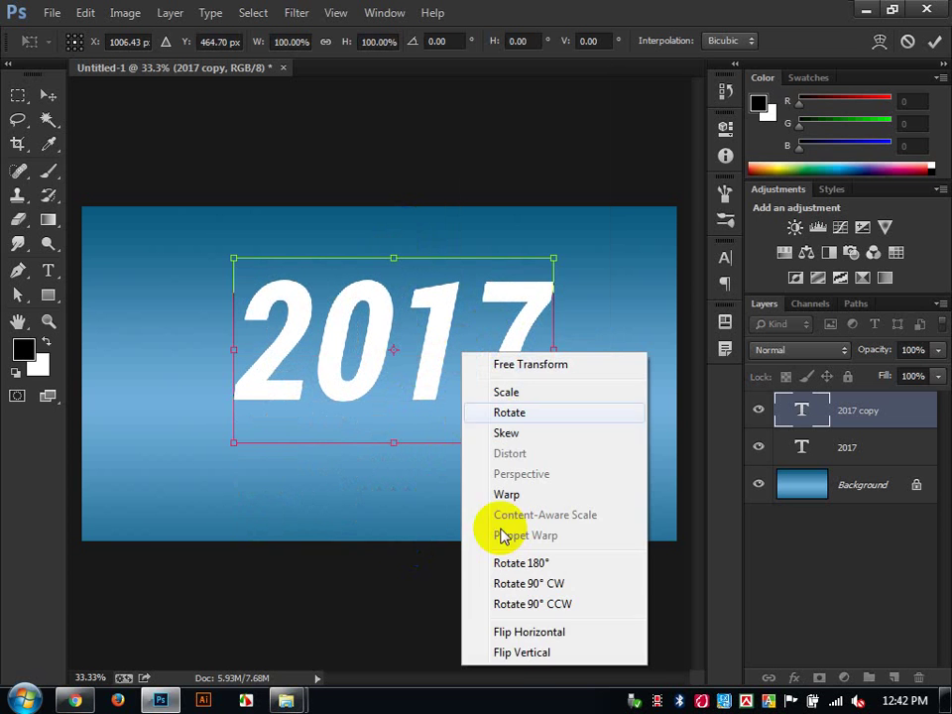
click(506, 652)
drag(483, 379, 459, 477)
click(935, 42)
Step: Align the mirrored copy flush with the original text's base, and move its layer below the 2017 layer
scroll(447, 466, up, 4)
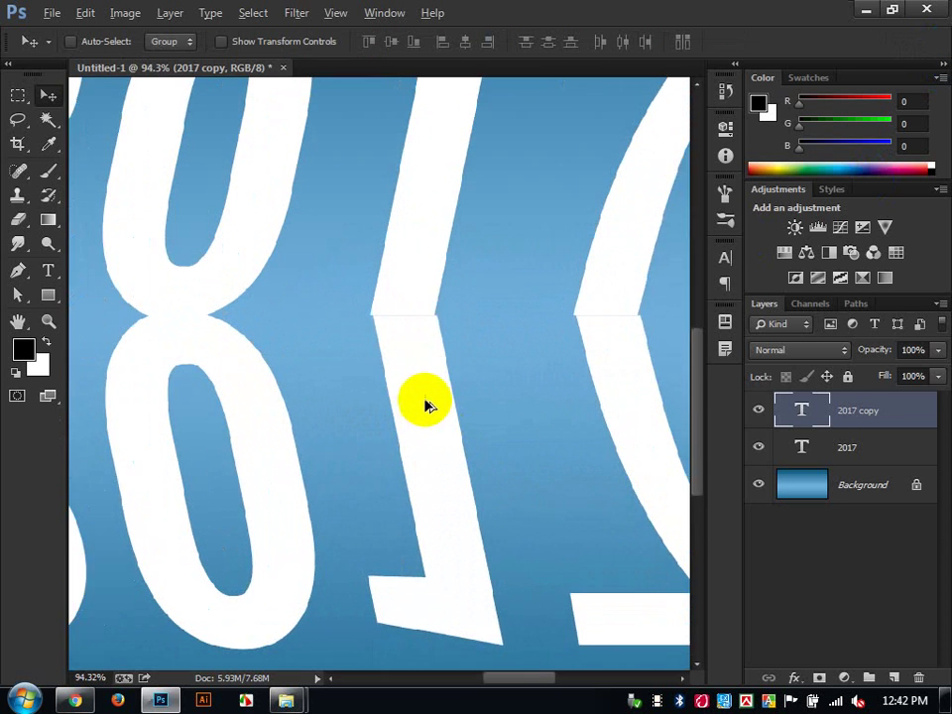
scroll(426, 404, up, 2)
drag(404, 329, 403, 331)
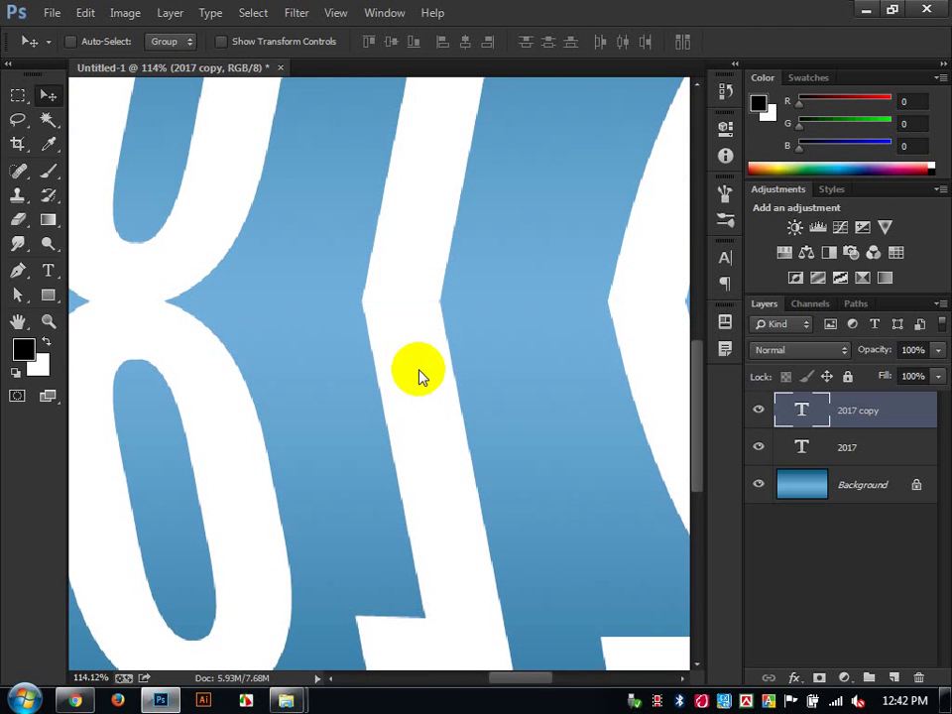
scroll(418, 377, down, 6)
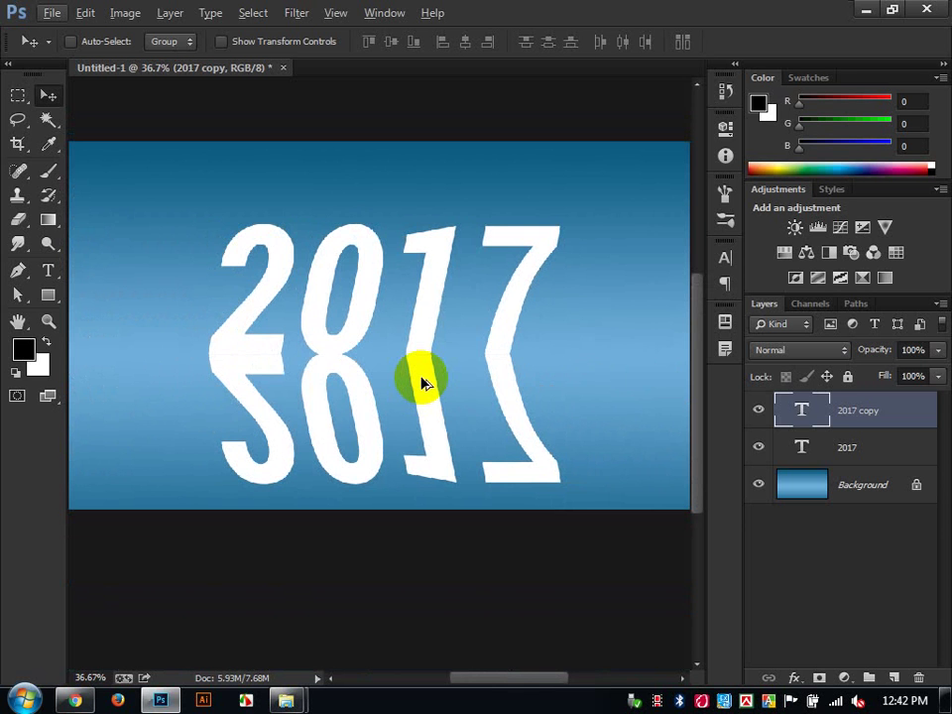
drag(805, 422, 825, 458)
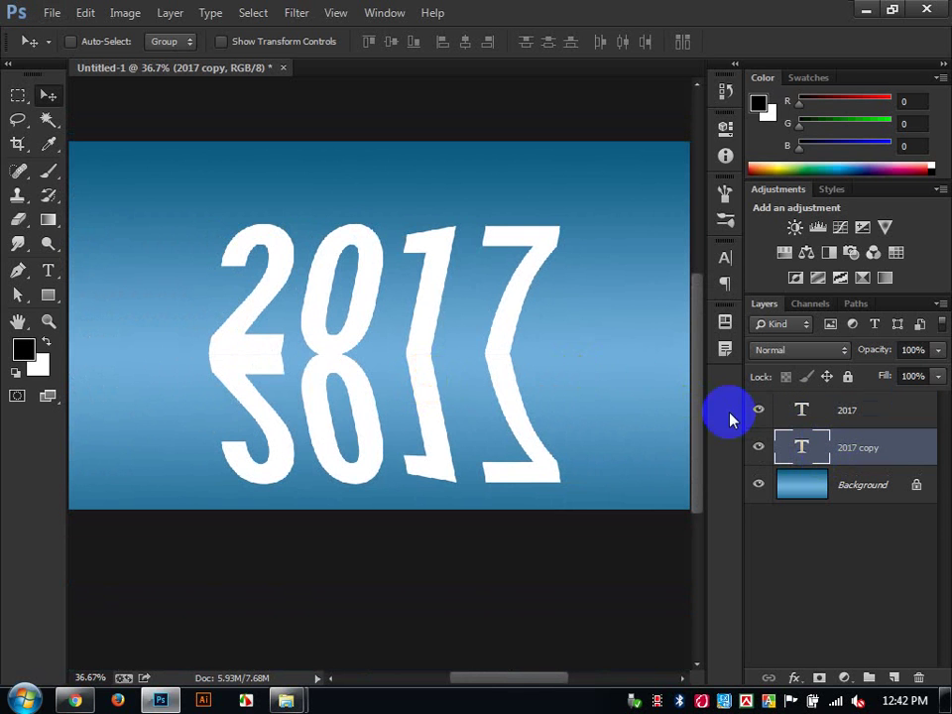
Step: Rasterize the 2017 copy layer and erase the lower part of the reflection with a soft 500 px Eraser so it fades out
click(18, 219)
click(411, 316)
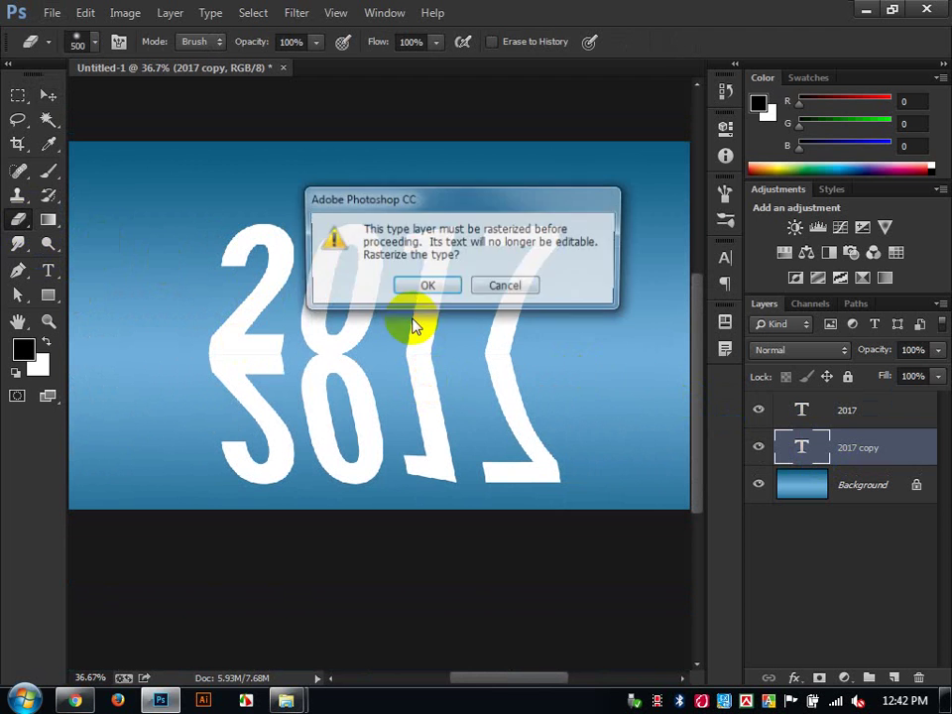
click(526, 284)
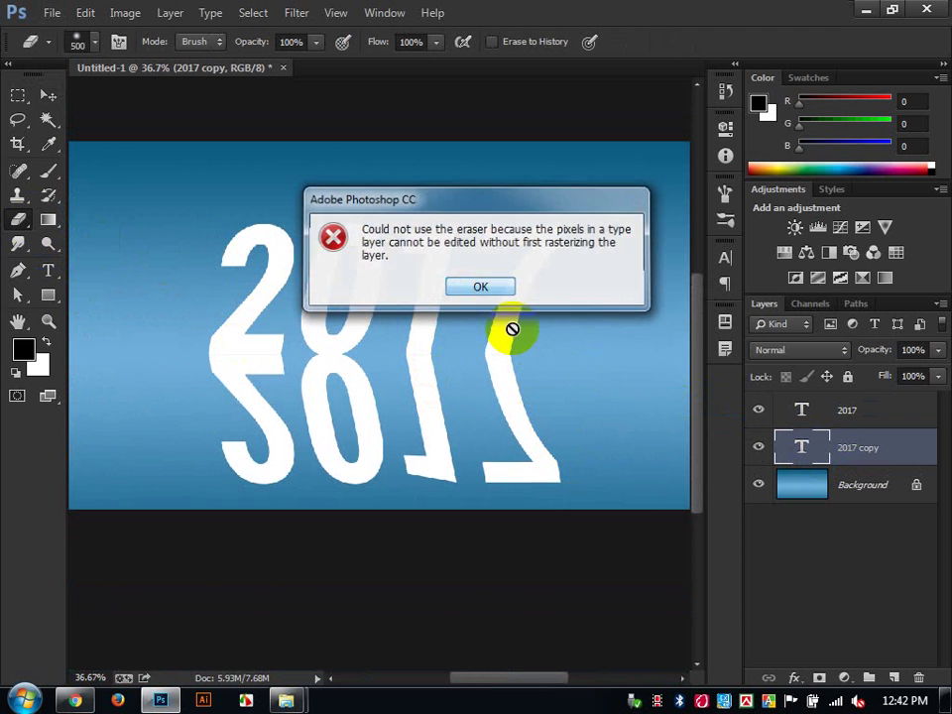
key(Return)
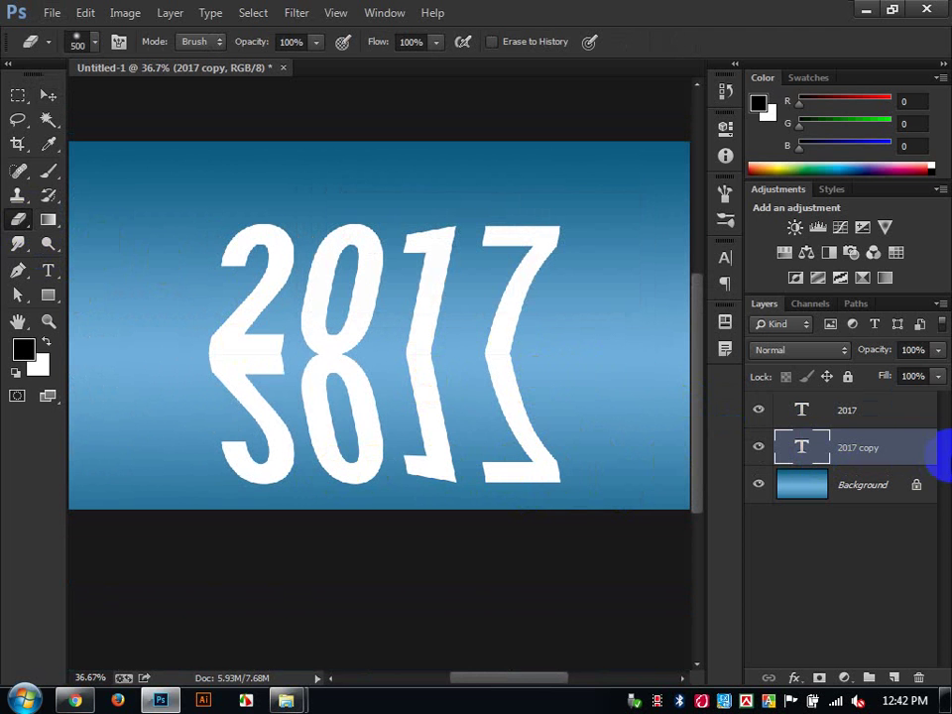
right_click(883, 436)
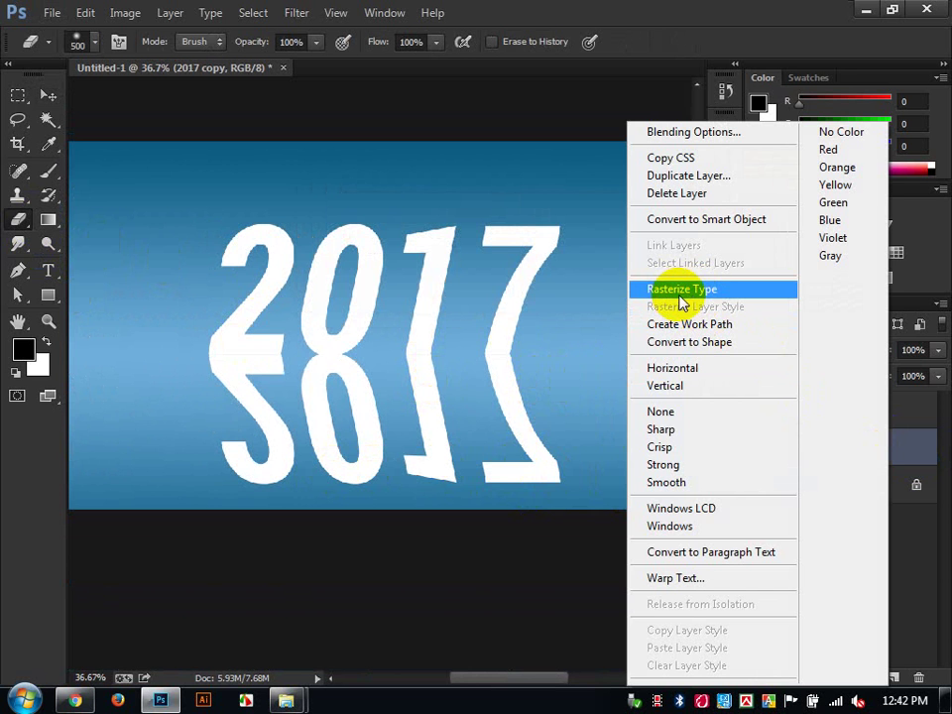
click(682, 290)
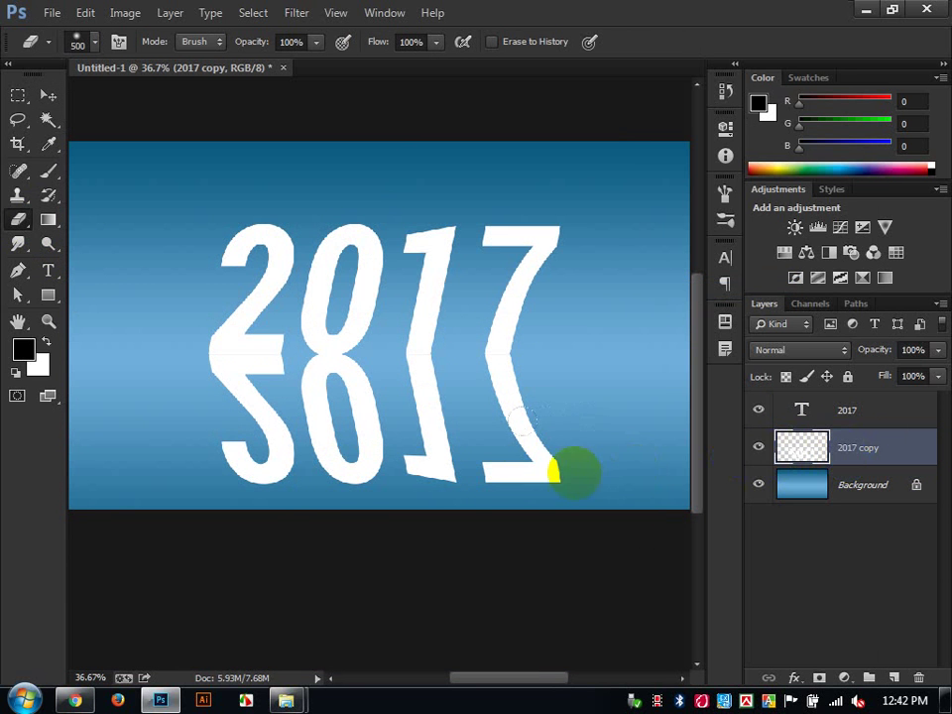
mouse_move(624, 477)
mouse_down()
mouse_move(30, 515)
mouse_move(633, 487)
mouse_move(229, 485)
mouse_move(432, 506)
mouse_up()
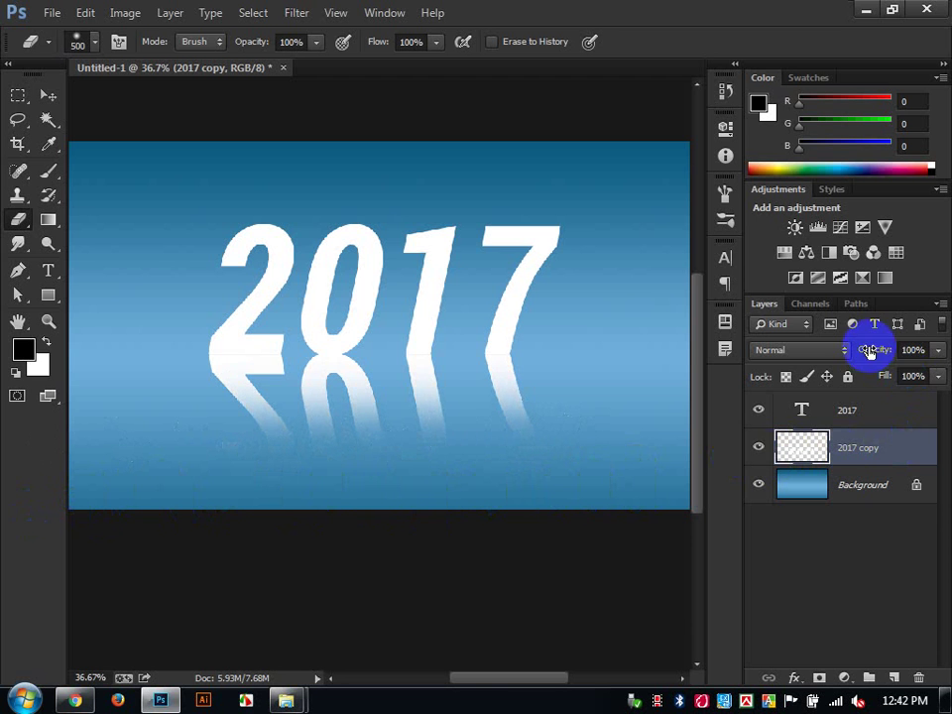
Step: Set the 2017 copy layer's opacity to 49% and move the text and its reflection together slightly down and to the right
drag(872, 349, 823, 350)
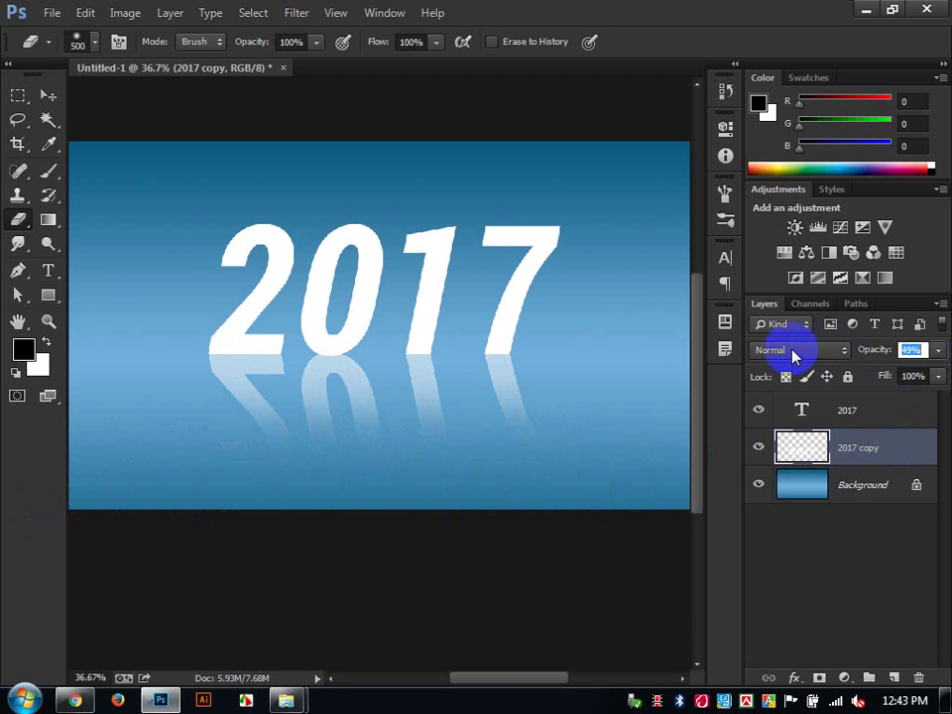
click(47, 94)
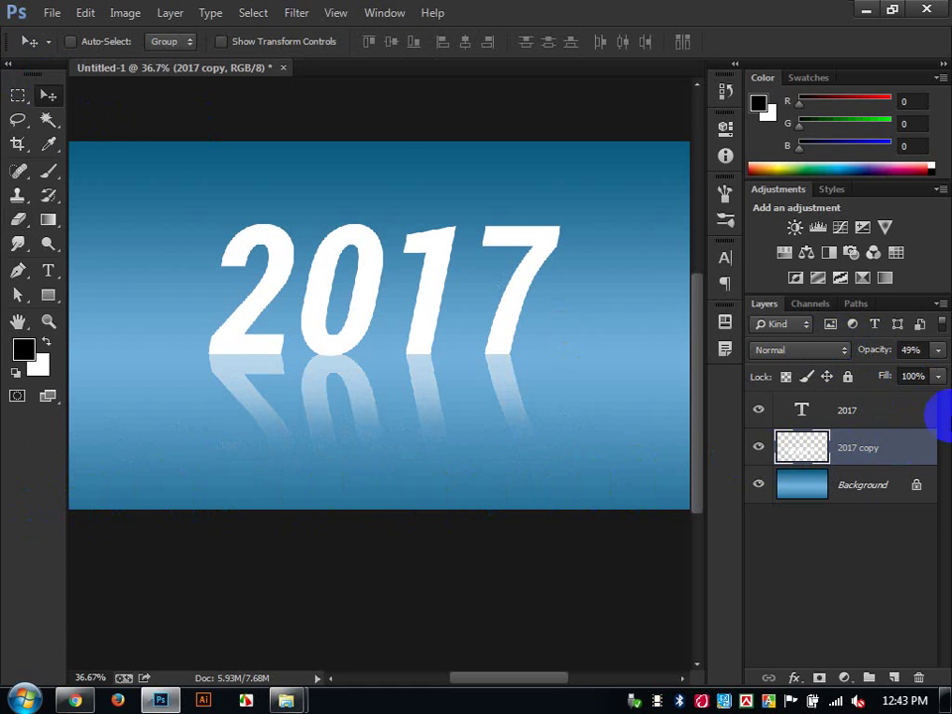
ctrl+click(868, 402)
drag(563, 354, 599, 383)
Step: Reduce the reflection layer's opacity to about 23% and move the text and reflection together slightly further down
click(873, 446)
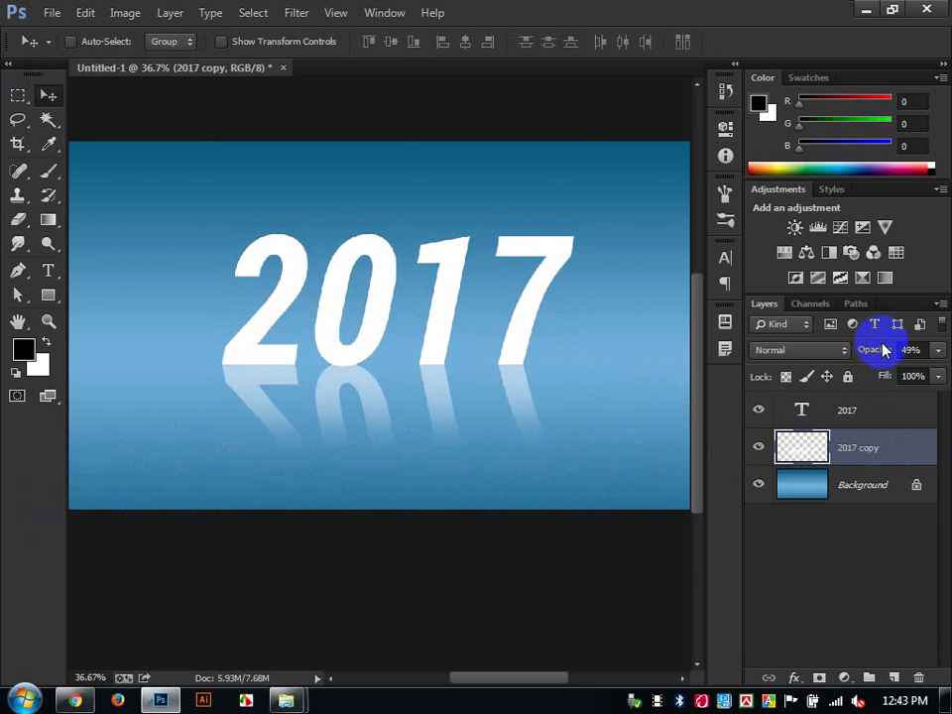
mouse_move(871, 349)
mouse_down()
mouse_move(846, 349)
mouse_move(860, 352)
mouse_up()
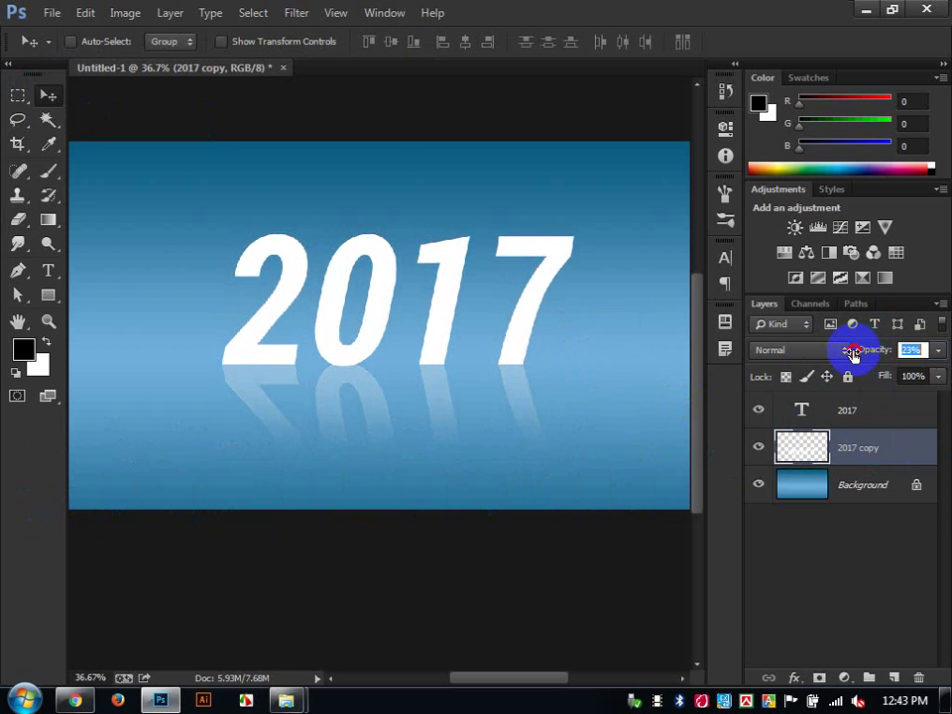
ctrl+click(844, 411)
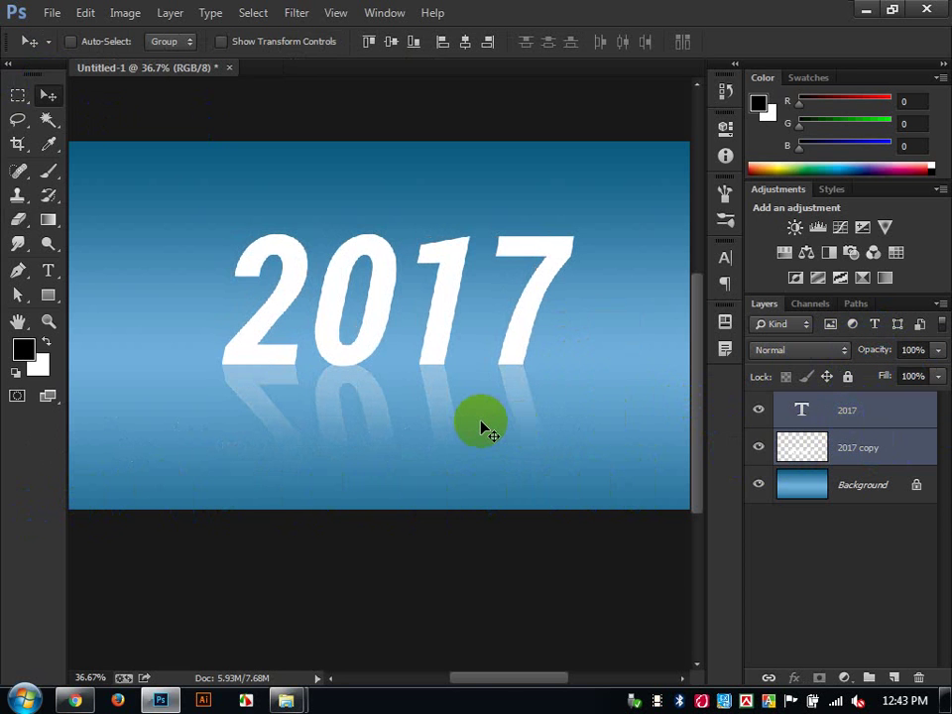
drag(483, 429, 485, 431)
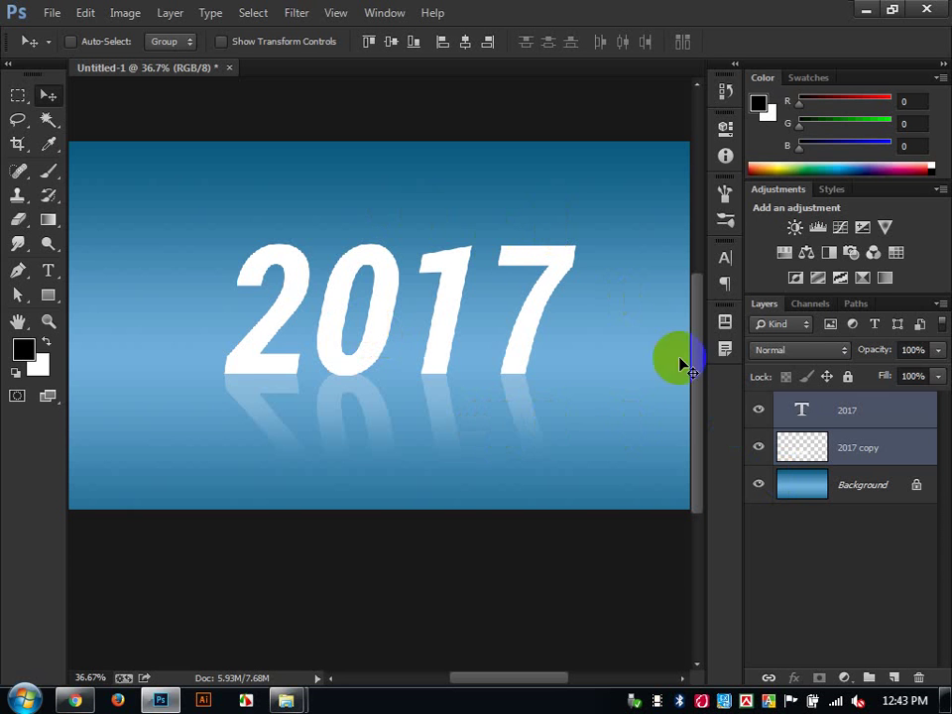
Step: Add a Pattern fill layer directly above the Background layer
click(844, 480)
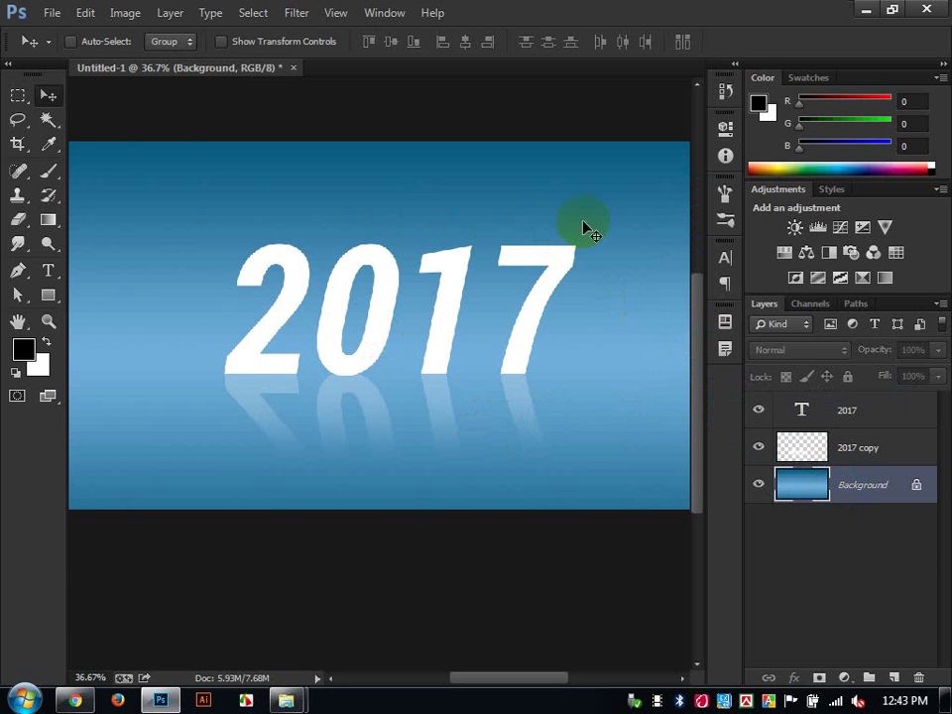
click(46, 171)
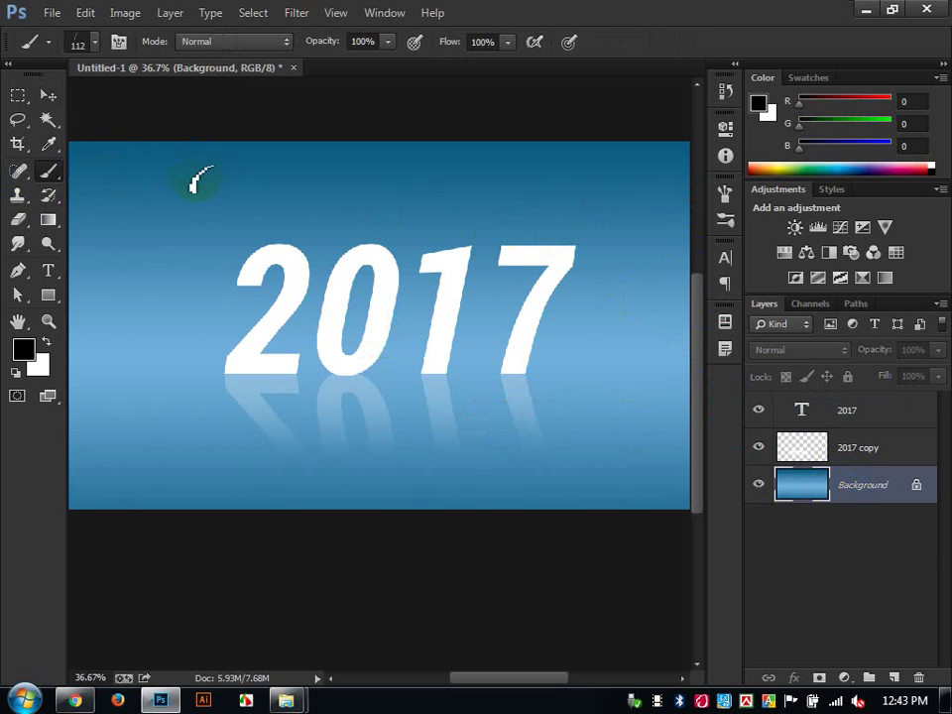
click(45, 95)
mouse_move(18, 194)
mouse_down()
mouse_move(86, 218)
mouse_move(19, 194)
mouse_move(99, 191)
mouse_up()
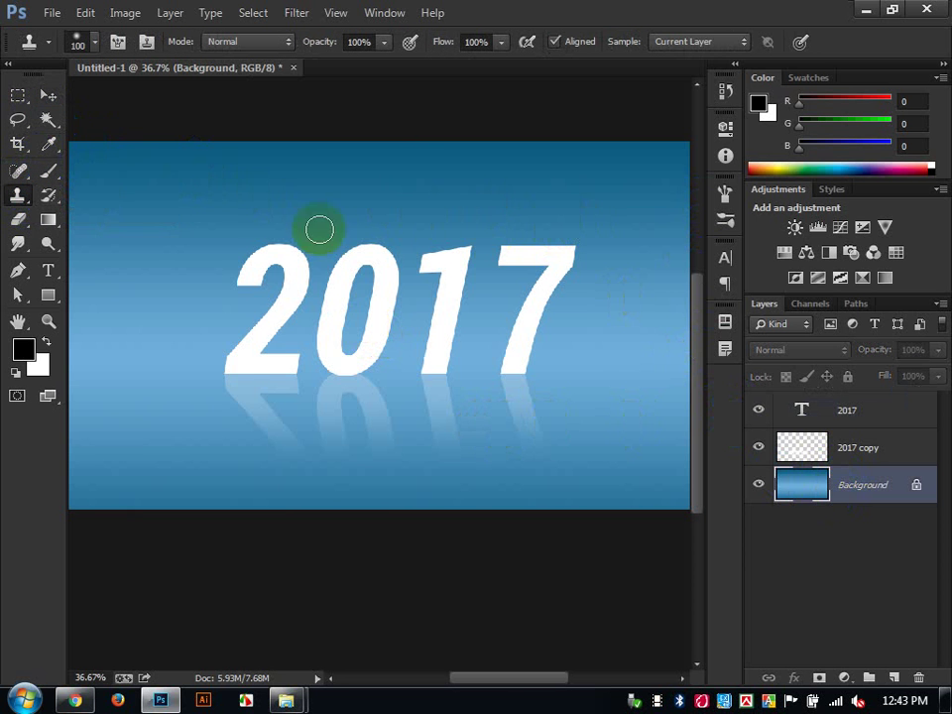
click(841, 680)
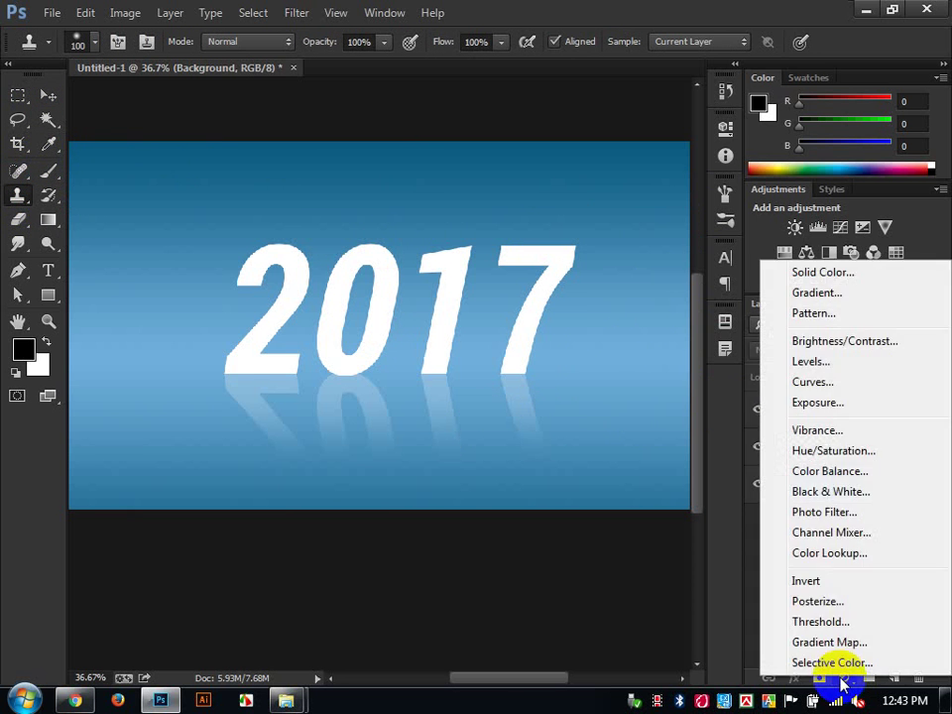
click(812, 315)
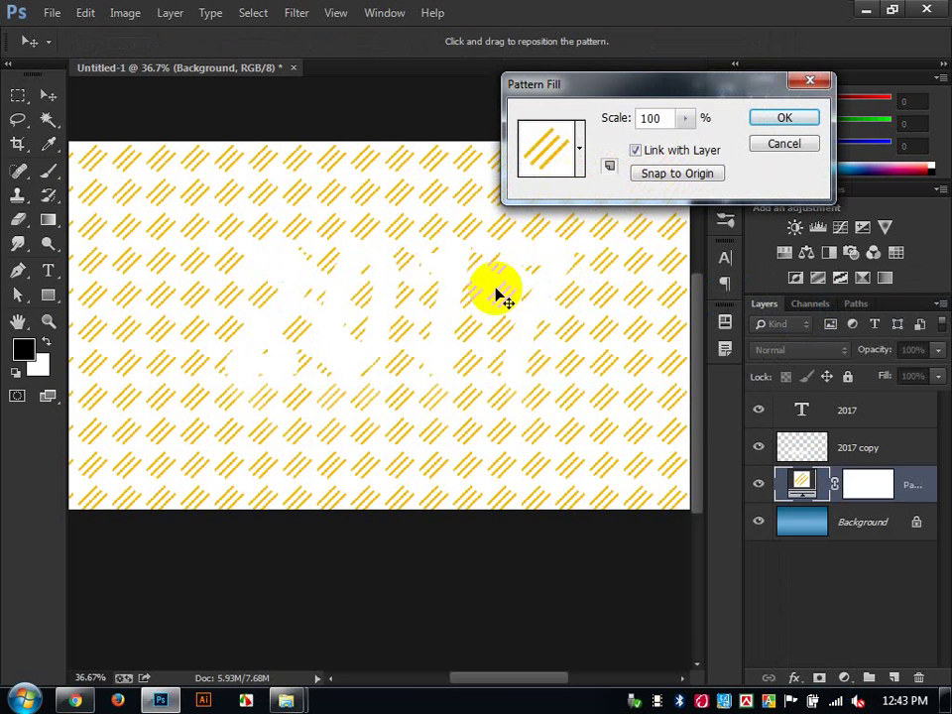
Step: Try several pixel patterns for the fill and apply the thin rising diagonal line pattern at 100% scale
click(580, 148)
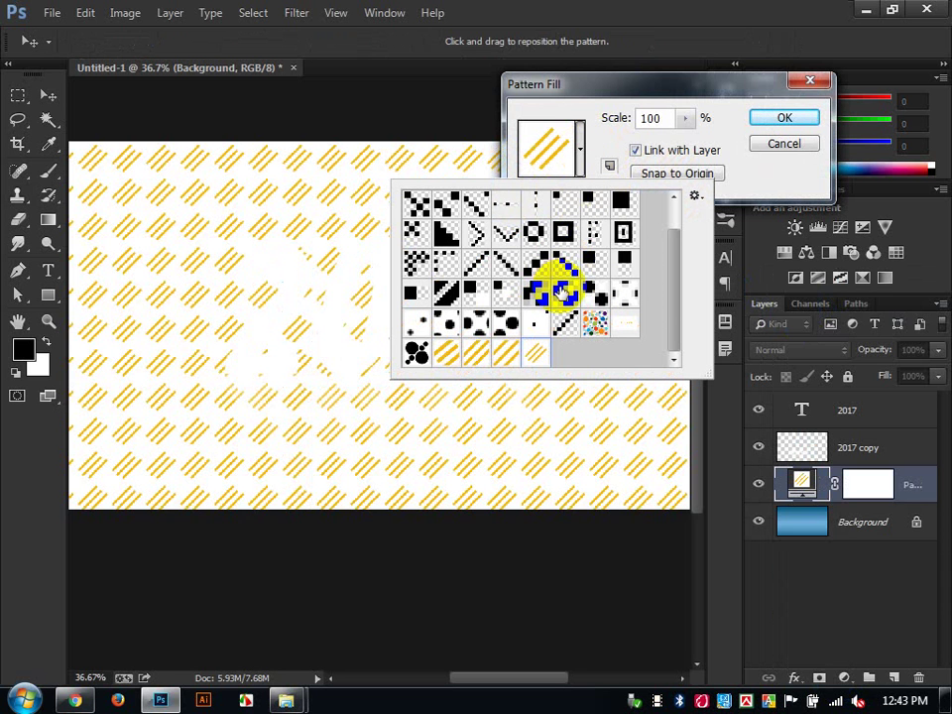
scroll(555, 287, up, 1)
click(596, 206)
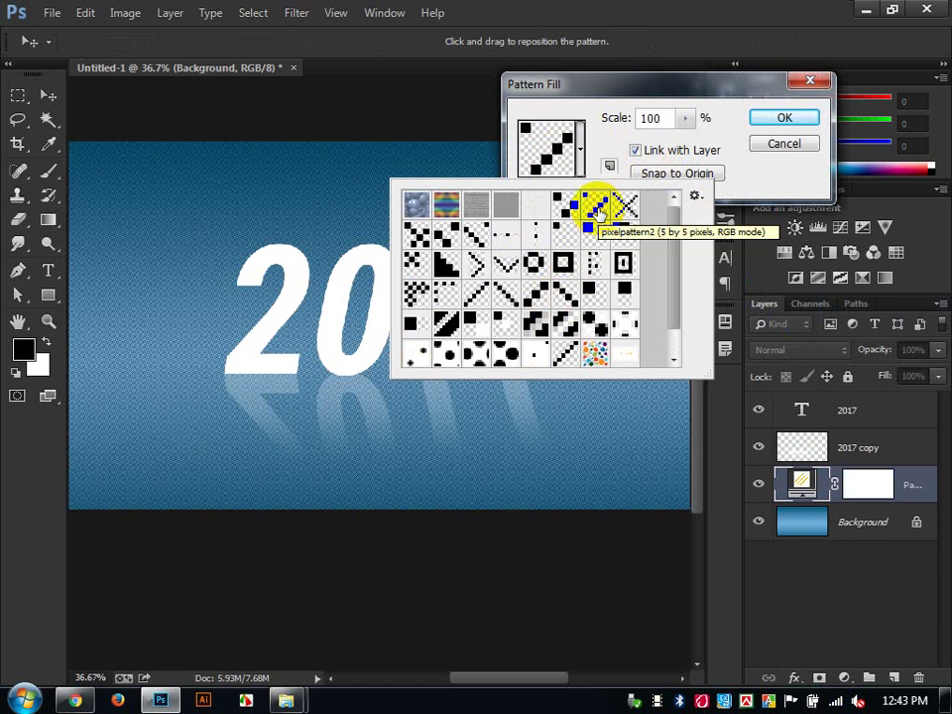
click(625, 206)
click(558, 290)
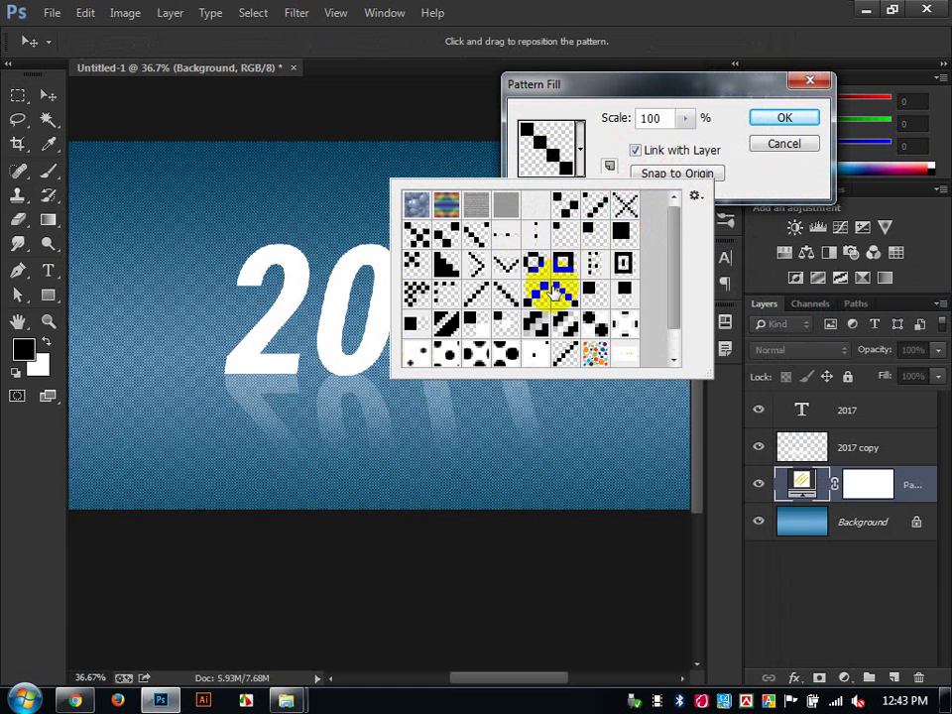
click(526, 318)
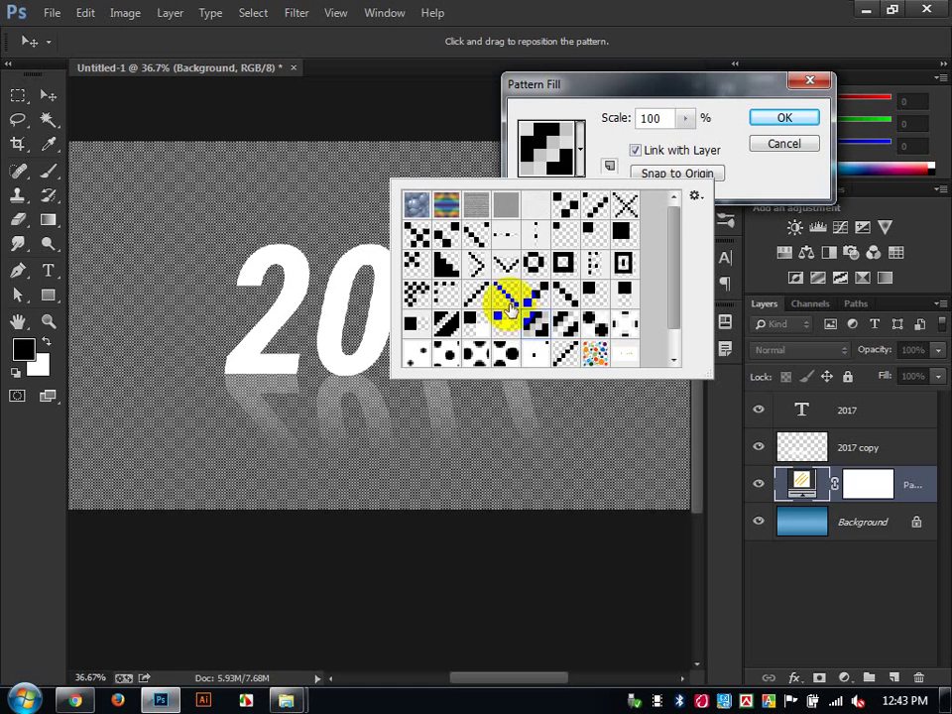
click(504, 297)
click(484, 296)
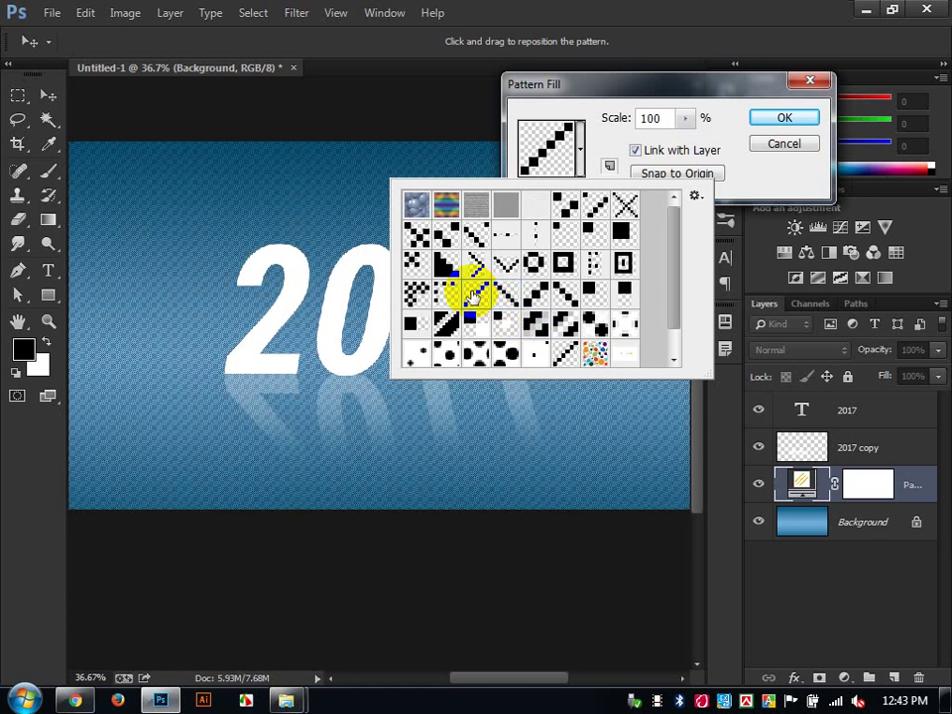
click(782, 120)
click(783, 118)
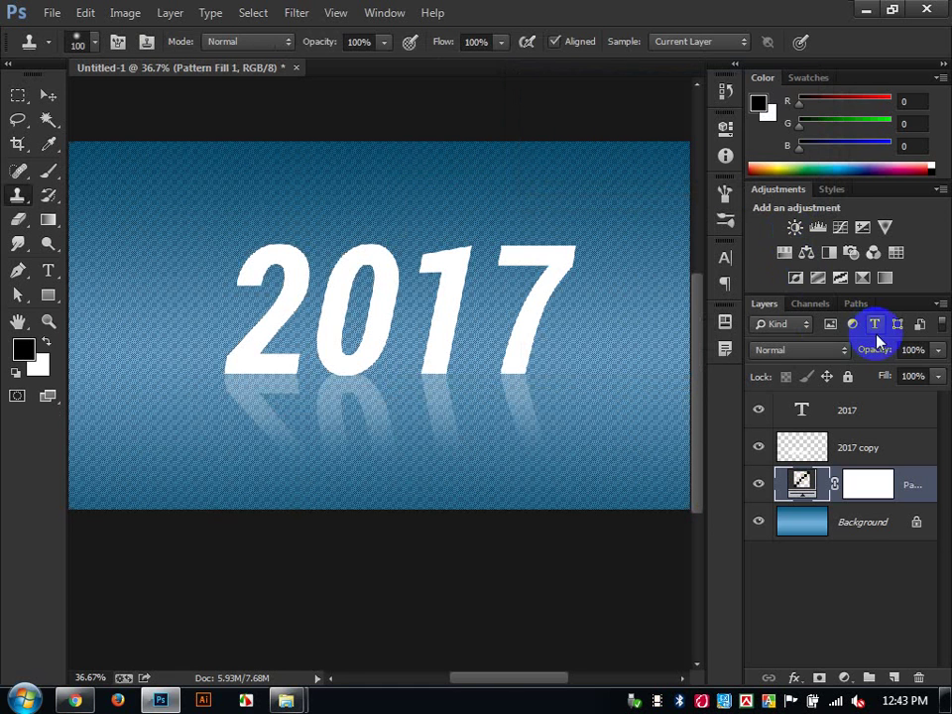
Step: Lower the pattern fill layer's opacity to 21% and return to the Move tool
drag(876, 357, 831, 355)
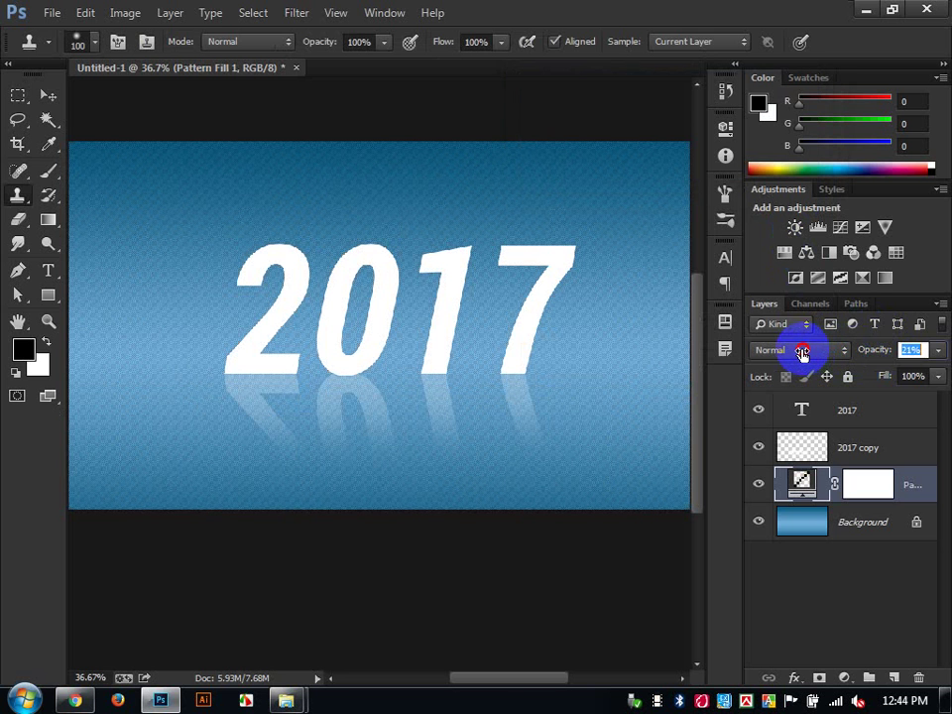
click(578, 353)
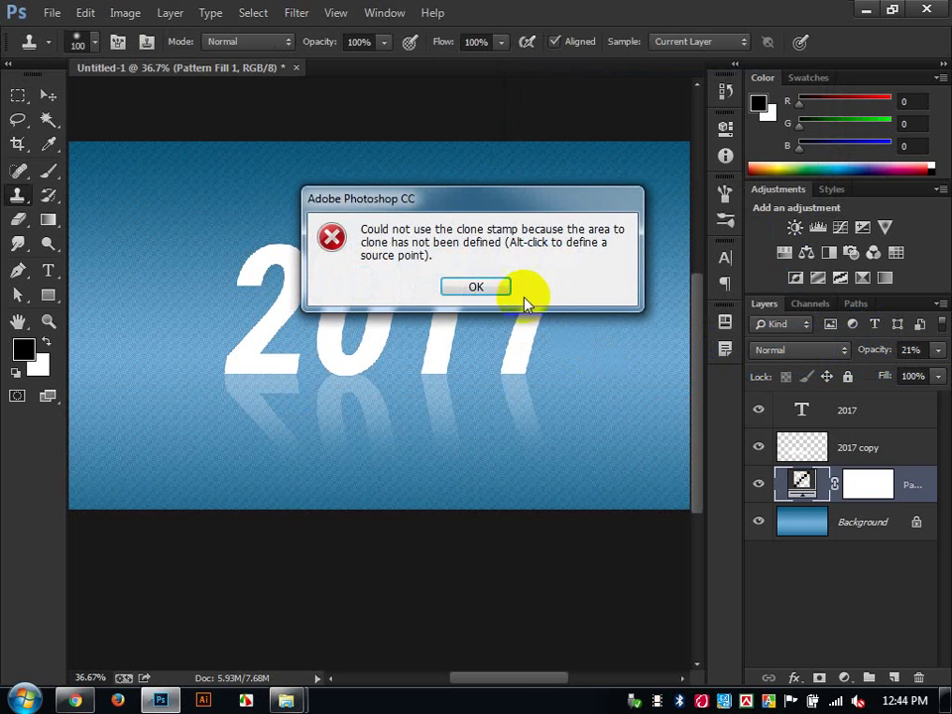
click(476, 286)
click(47, 94)
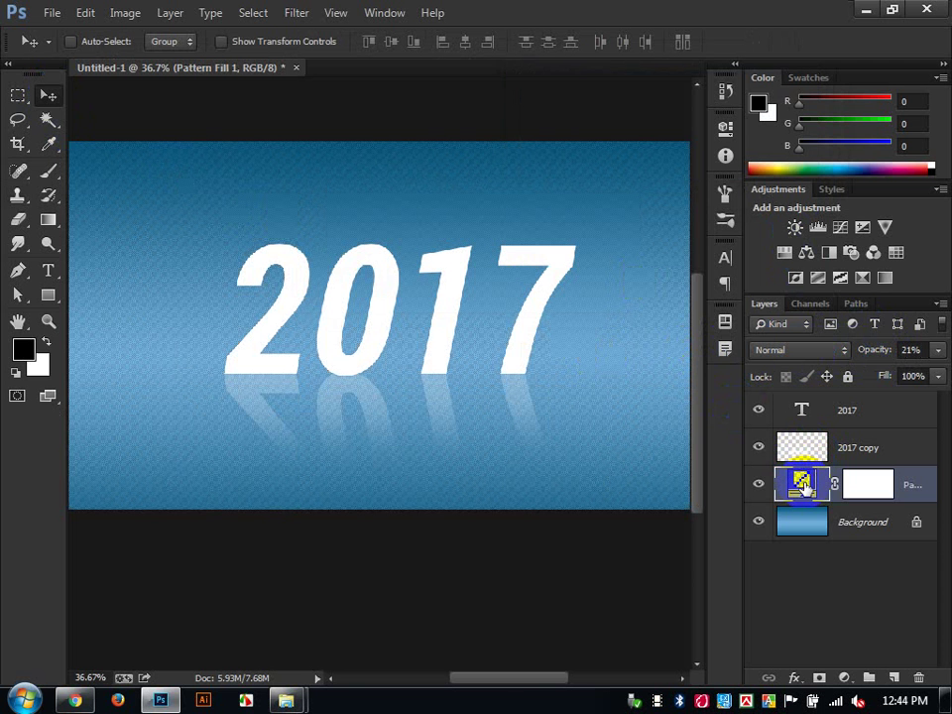
Step: Switch to Chrome and search Google Images for "photoshop pattran" in a new tab
click(75, 701)
click(793, 21)
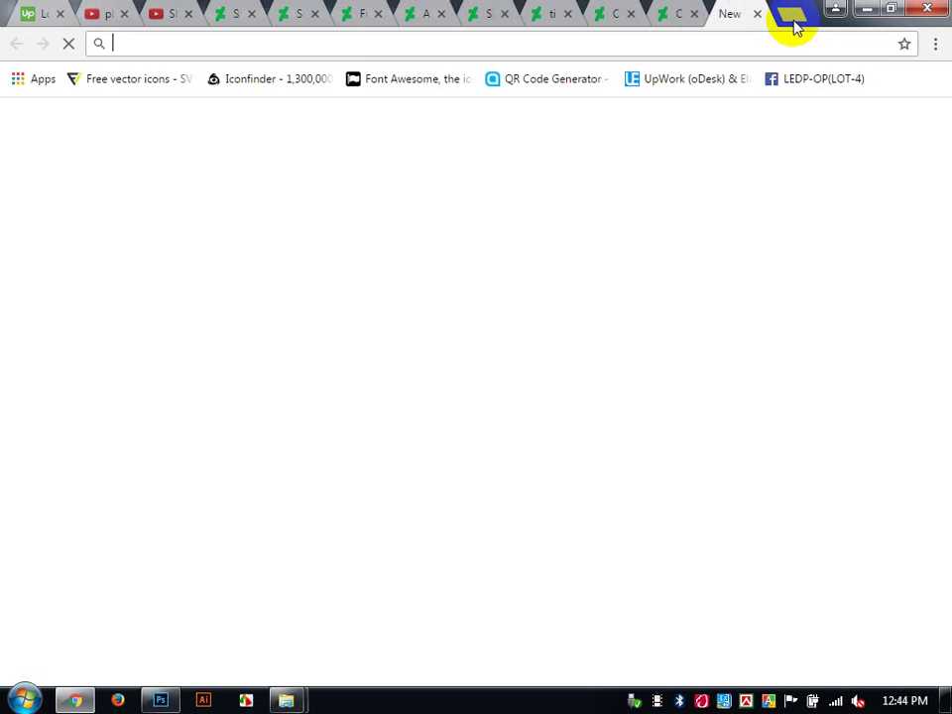
text(photo)
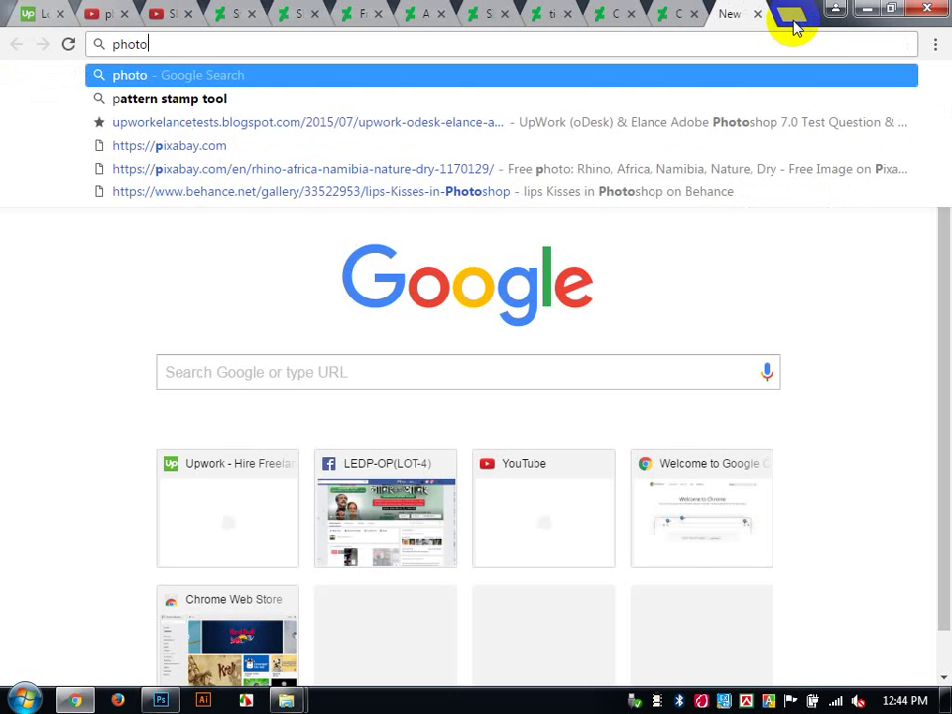
text(shop pattran)
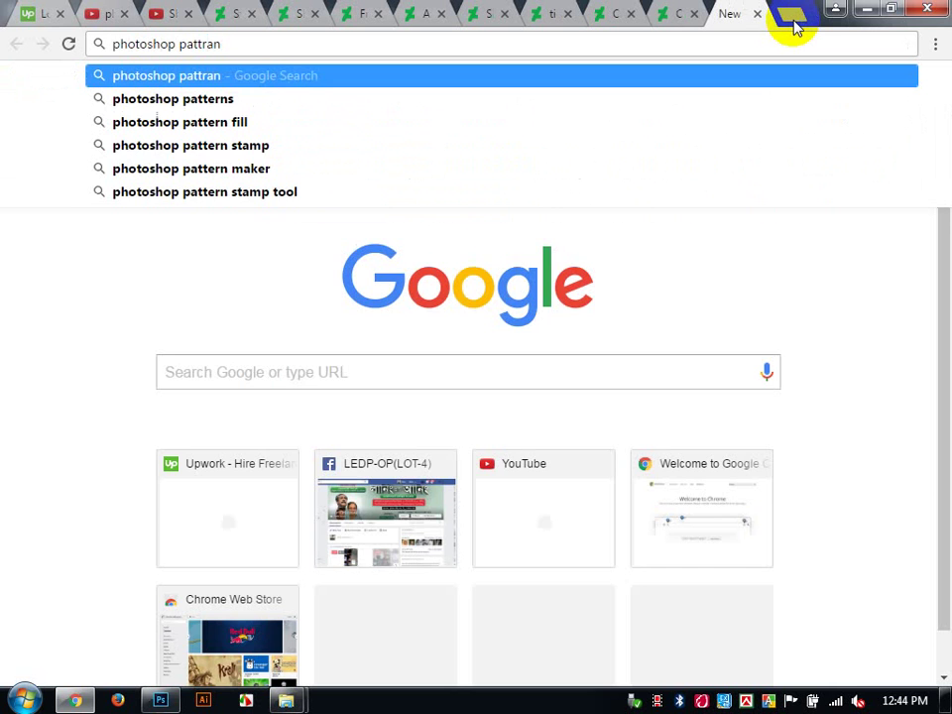
key(Return)
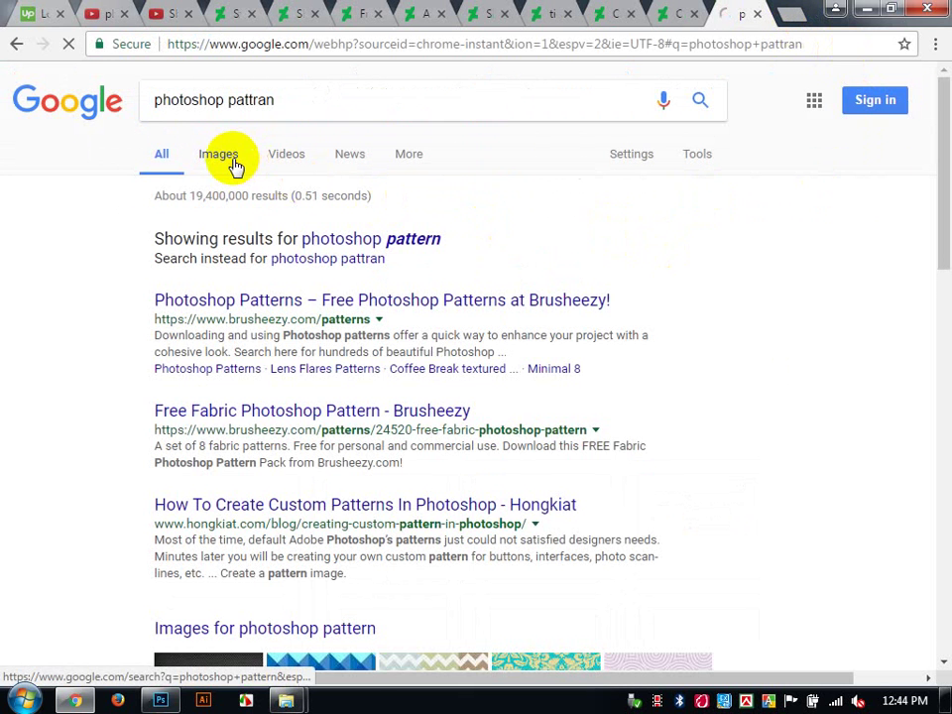
click(233, 164)
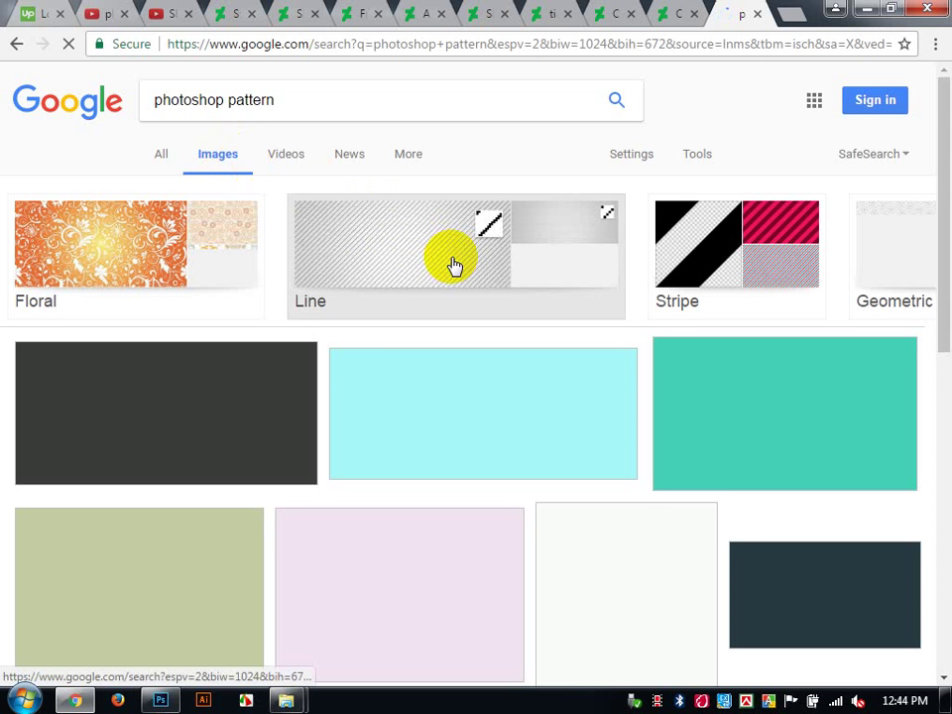
Step: Browse the pattern images, open the black-and-white polka dot result in a new tab and switch to that tab
scroll(453, 265, down, 1)
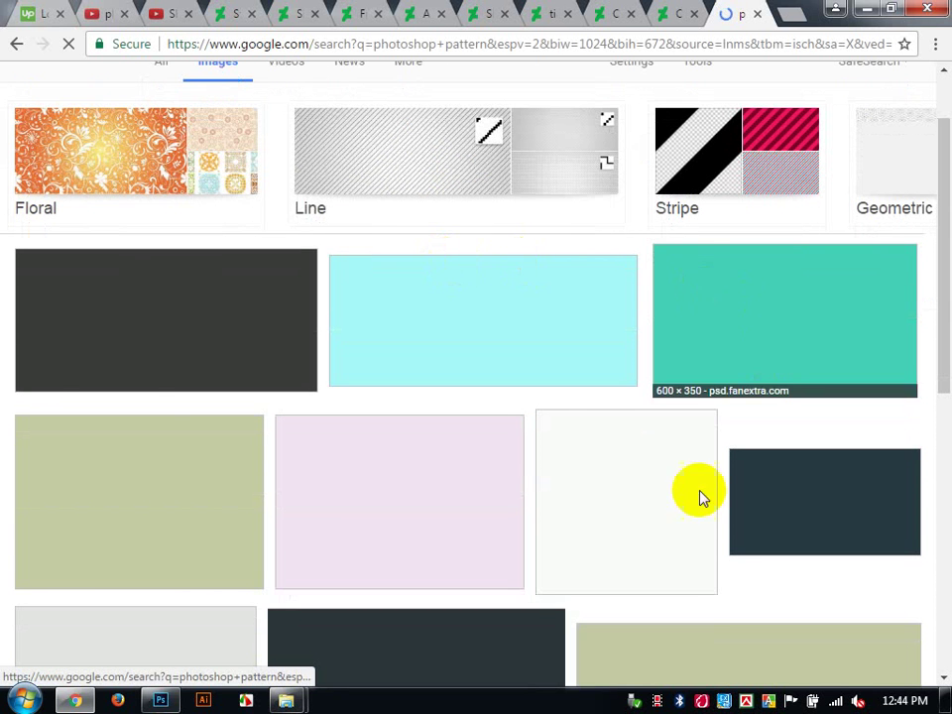
scroll(578, 435, down, 1)
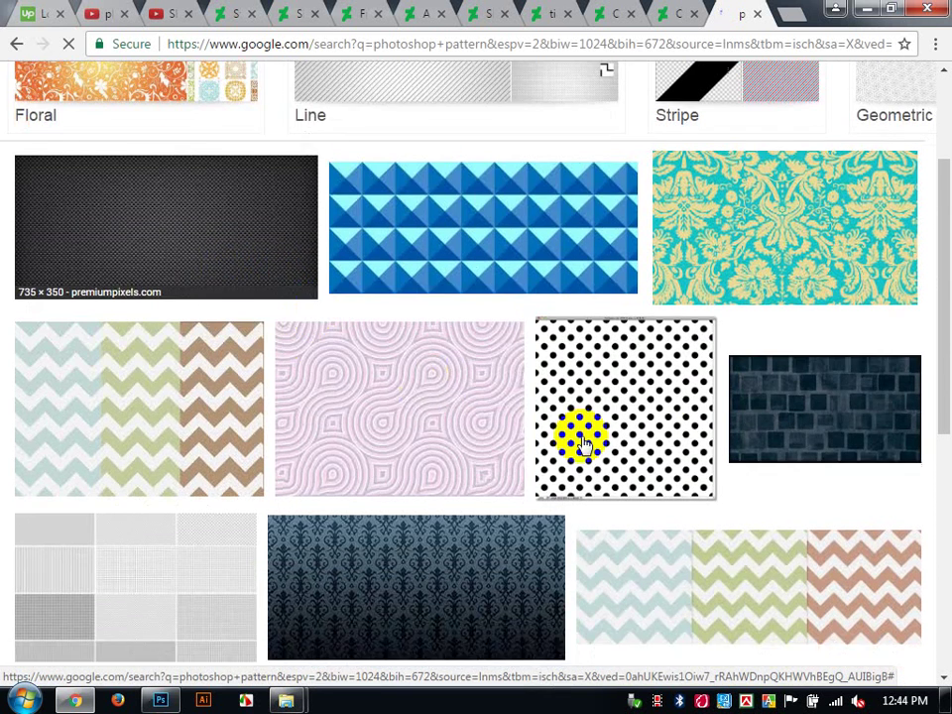
right_click(625, 397)
click(660, 400)
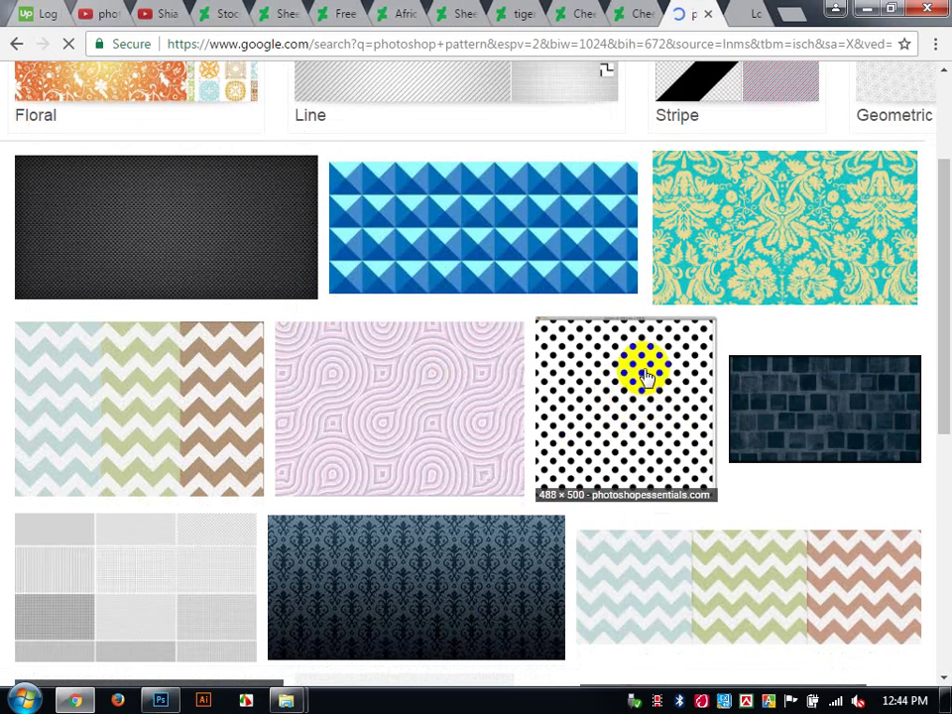
click(745, 18)
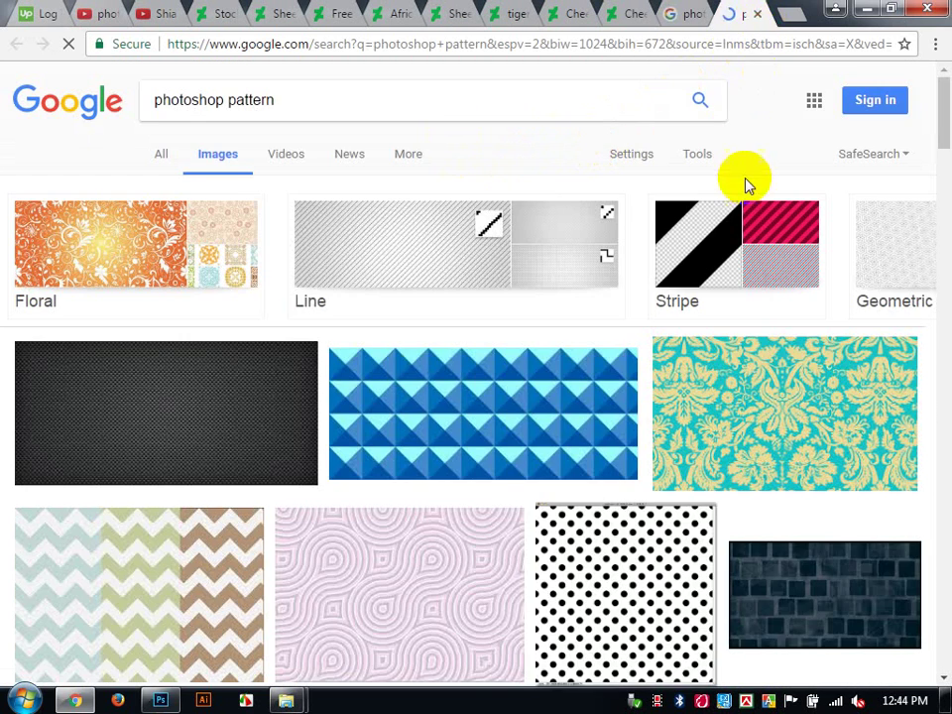
Step: Examine the Google Images results for "photoshop pattern", looking over the dot, hexagon, line and carbon pattern examples
scroll(619, 345, down, 2)
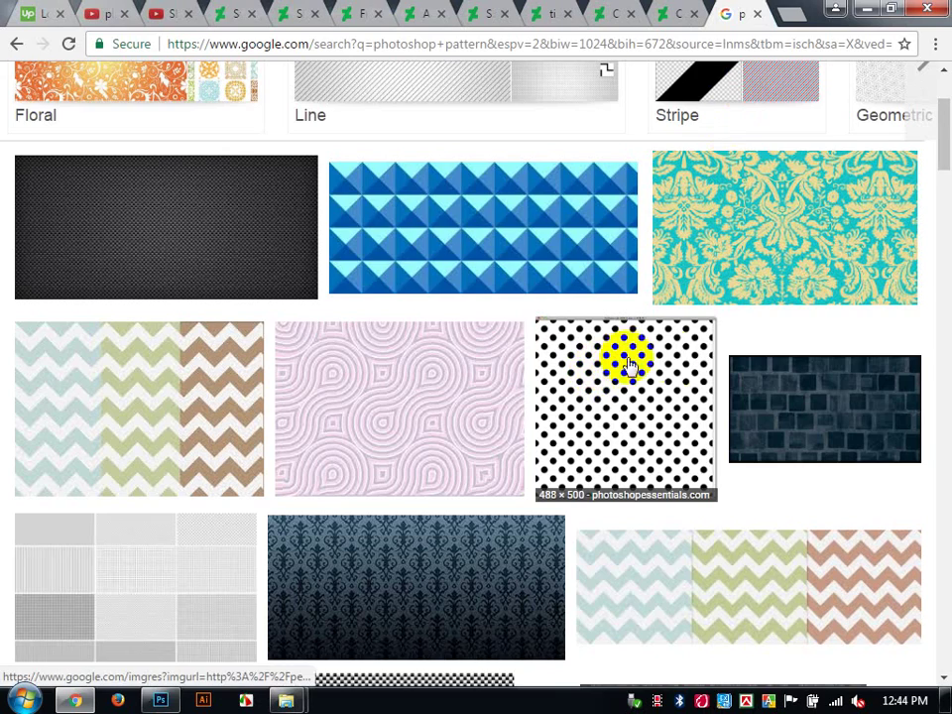
scroll(625, 396, down, 3)
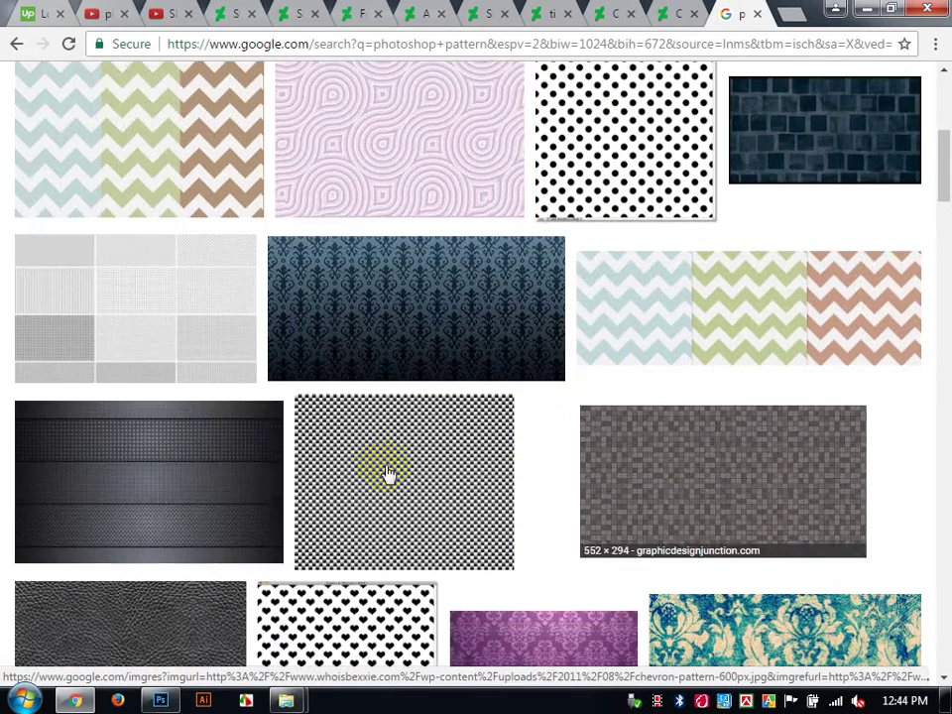
scroll(175, 496, down, 2)
scroll(660, 277, up, 6)
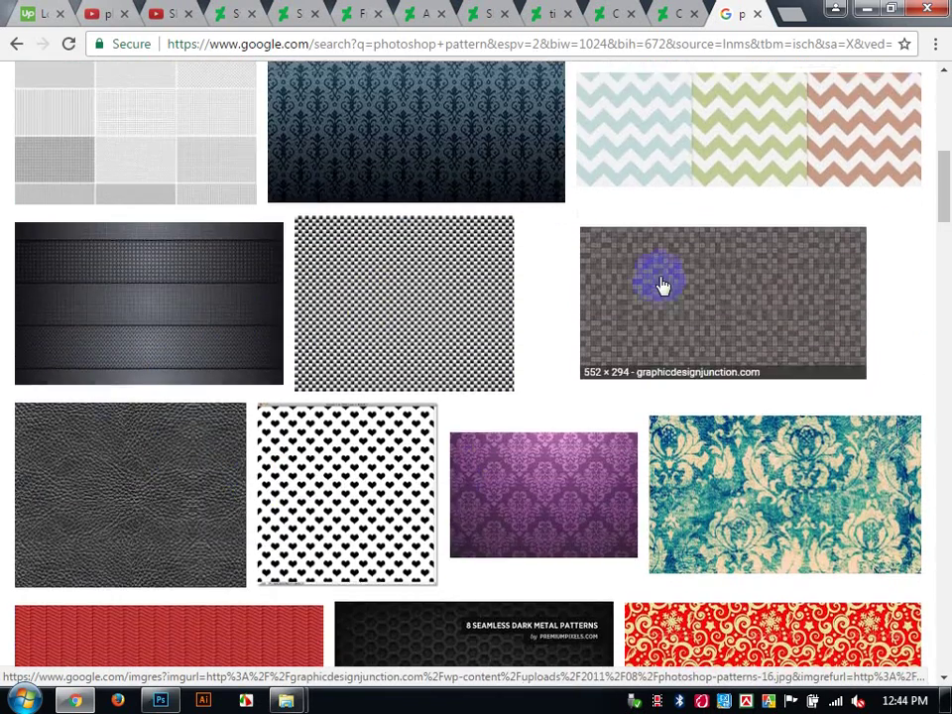
scroll(569, 397, down, 2)
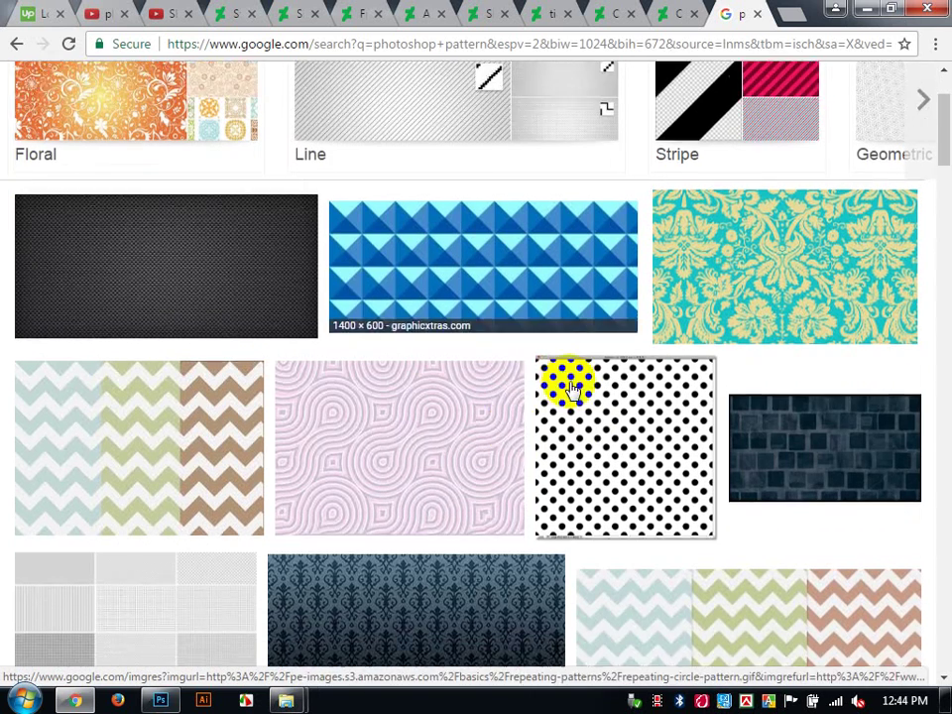
click(411, 437)
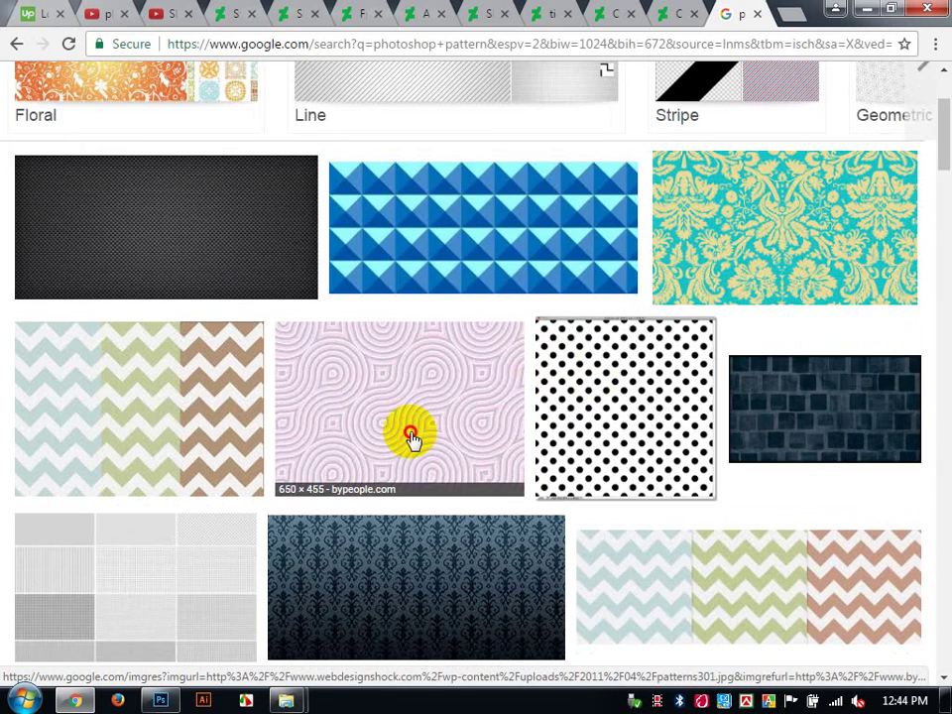
scroll(413, 439, down, 4)
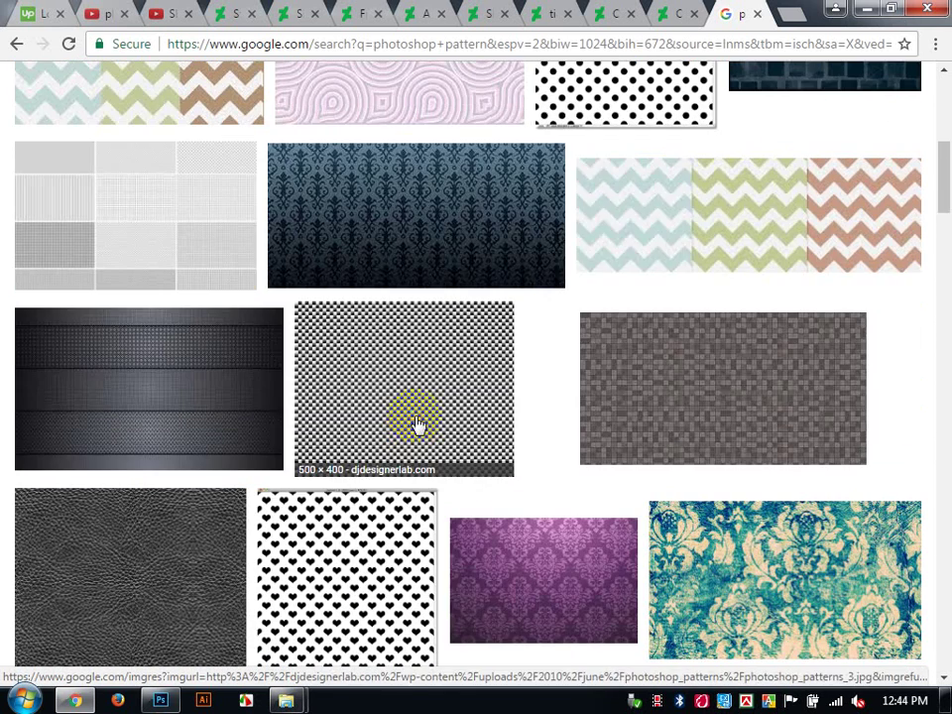
right_click(417, 425)
click(352, 404)
scroll(352, 400, down, 4)
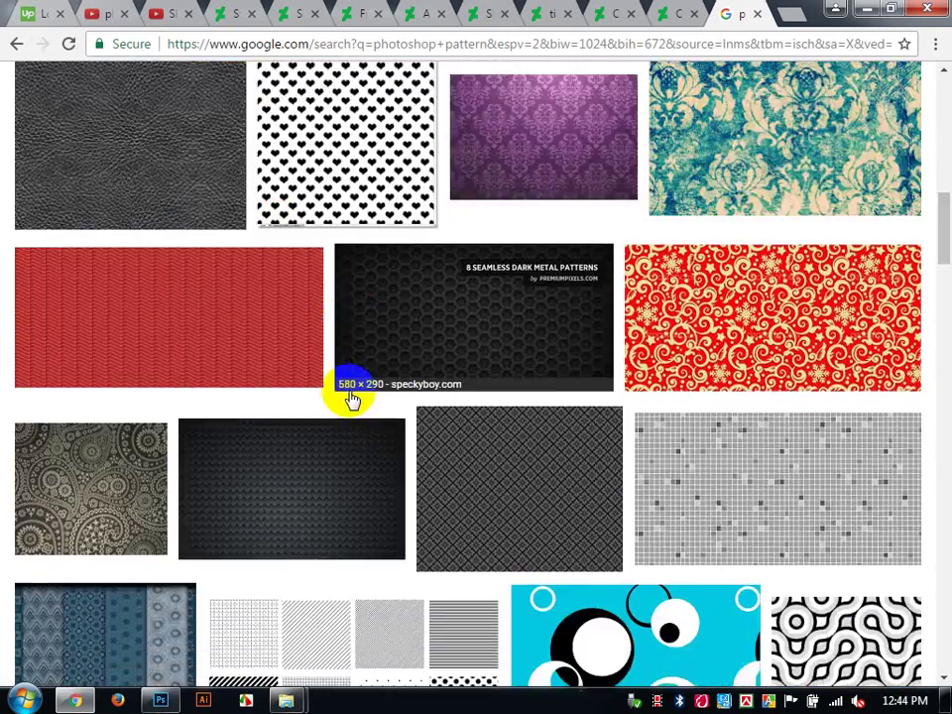
scroll(352, 397, down, 5)
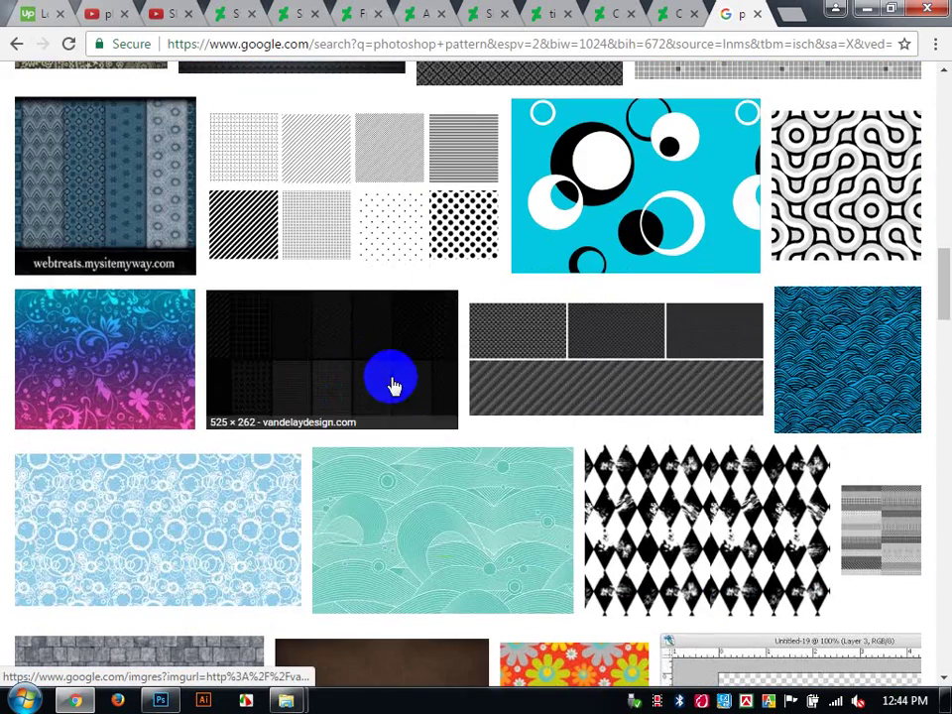
scroll(723, 520, down, 5)
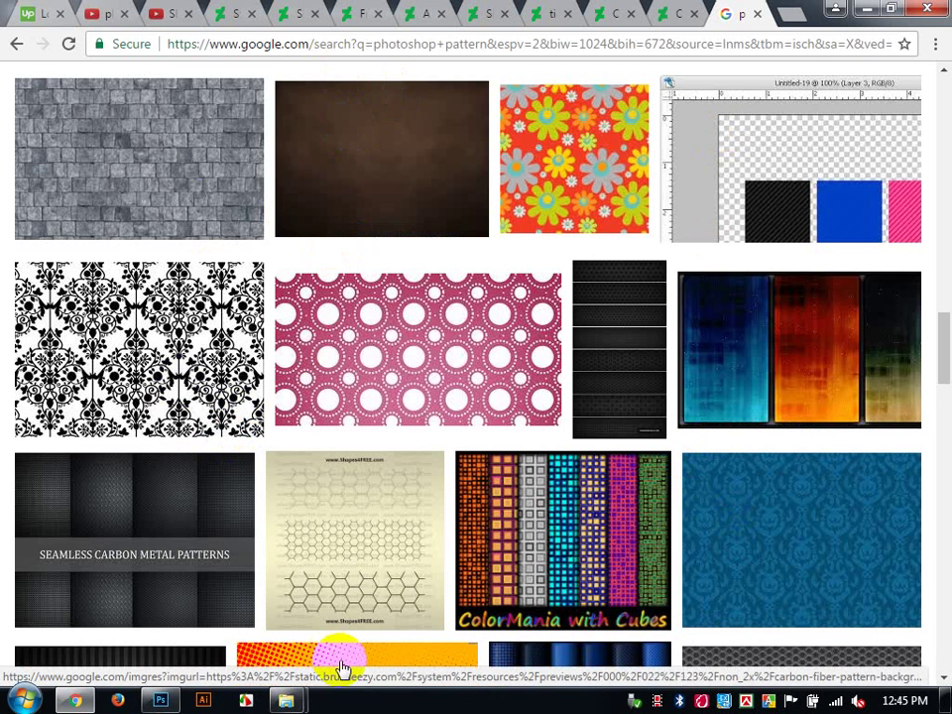
scroll(395, 563, down, 1)
scroll(394, 562, down, 3)
click(384, 451)
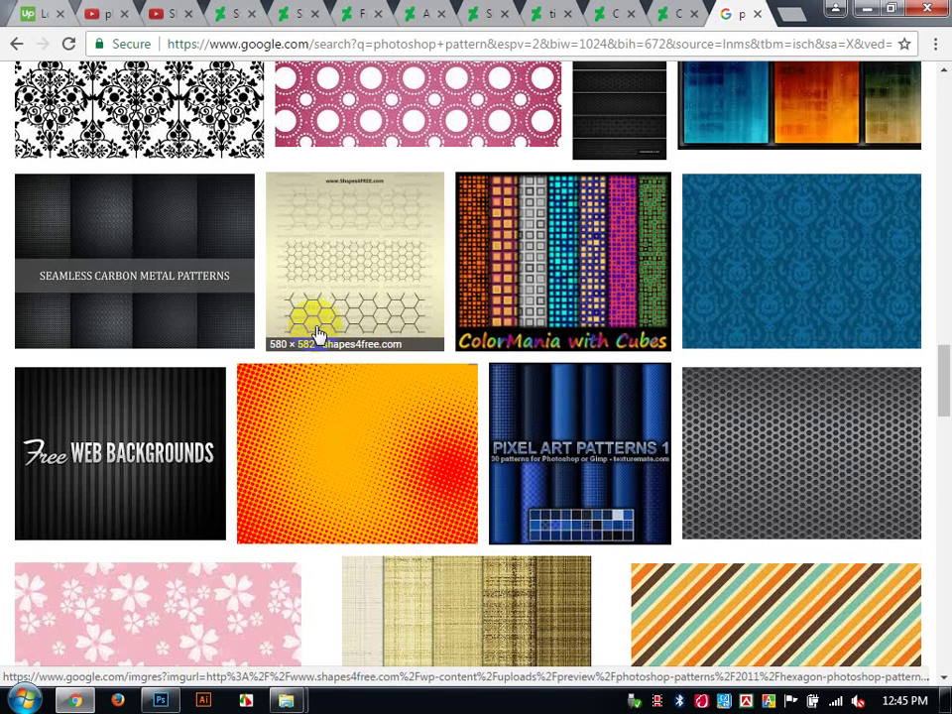
Step: Close the pattern search tab, switch back to Photoshop and delete the pattern fill layer from the 2017 design
click(759, 15)
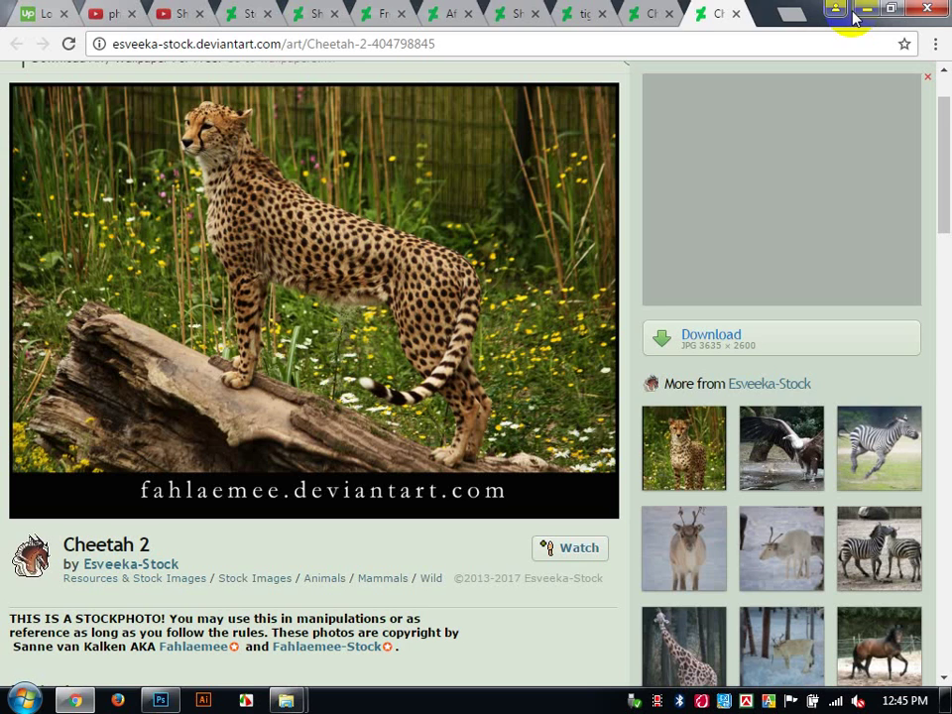
click(866, 9)
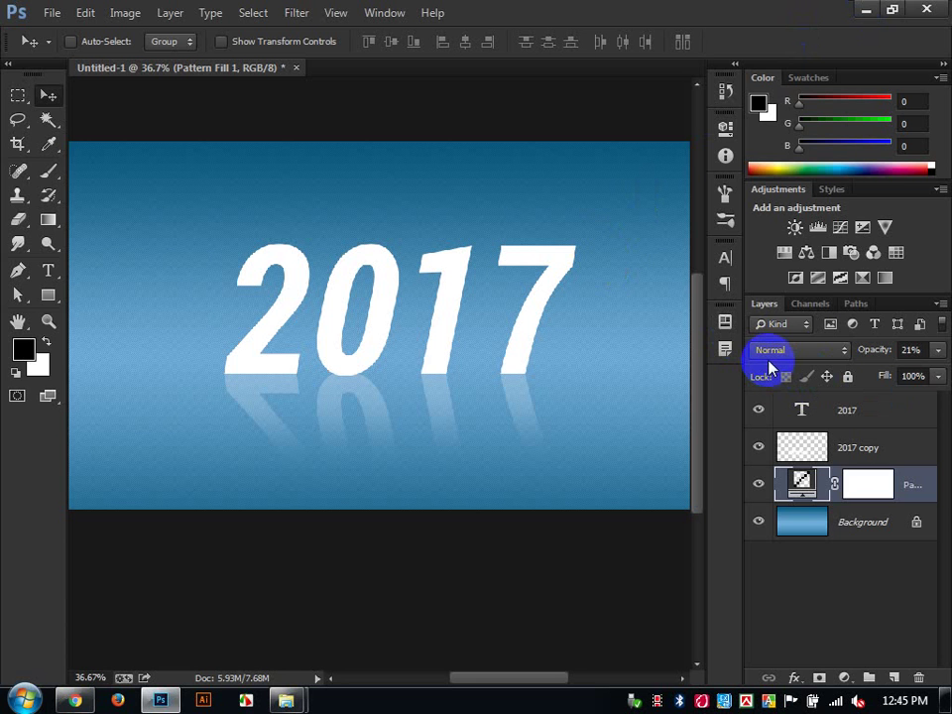
click(912, 486)
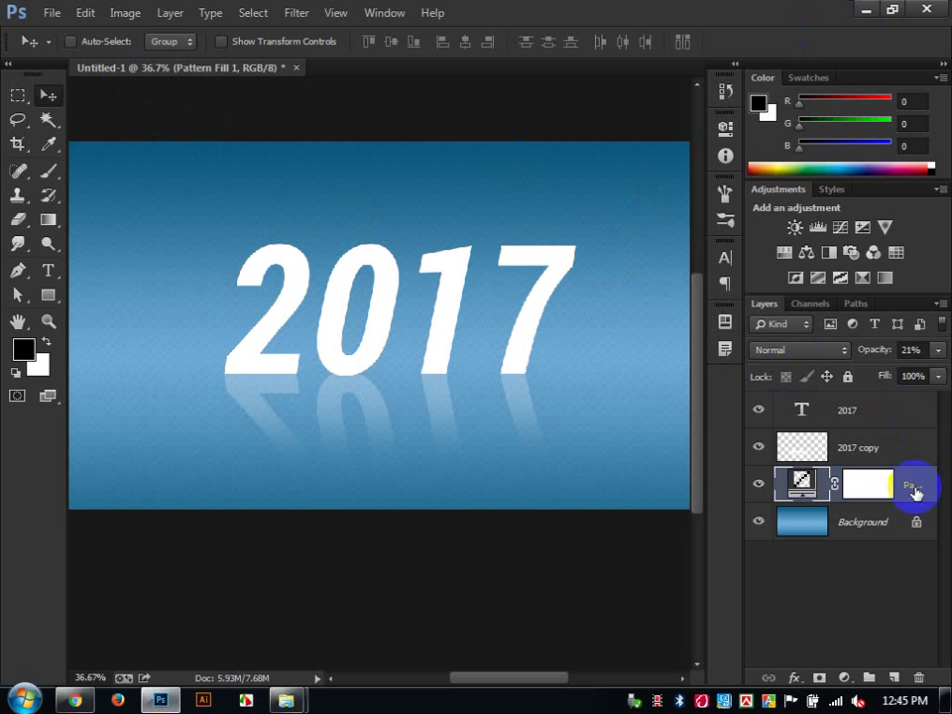
drag(913, 493, 920, 678)
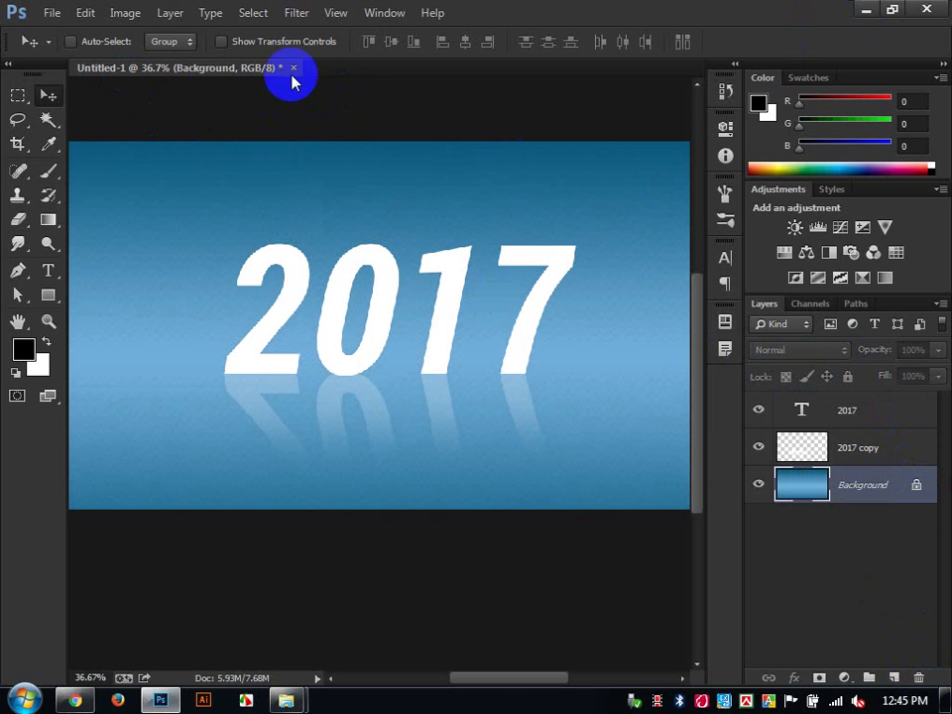
Step: Create a new document 100 by 100 pixels at 72 pixels/inch with a white background
click(51, 13)
click(67, 33)
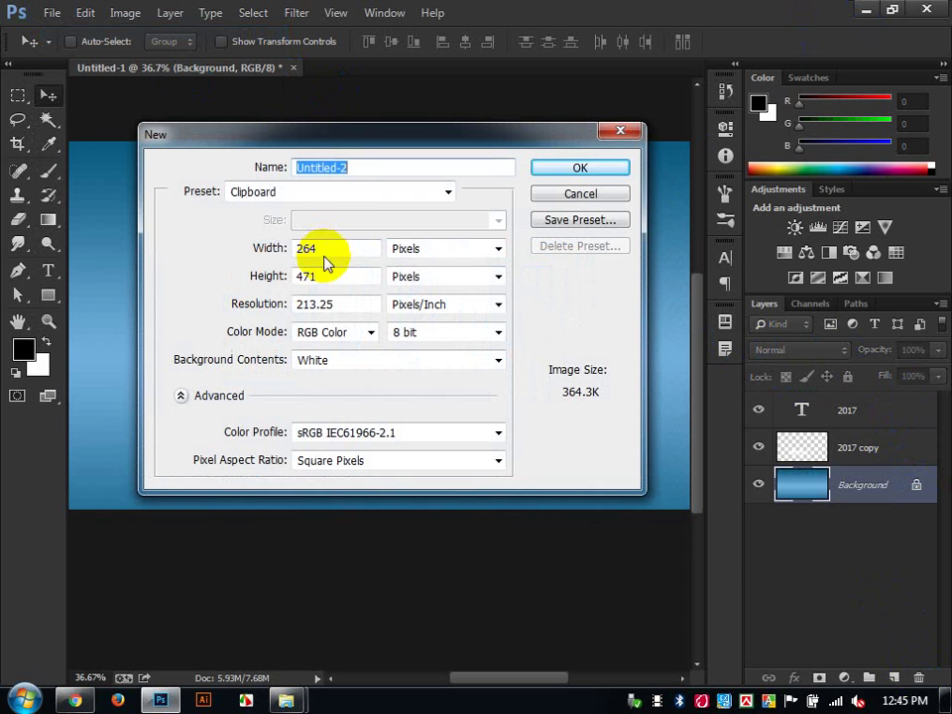
drag(327, 250, 208, 259)
text(100)
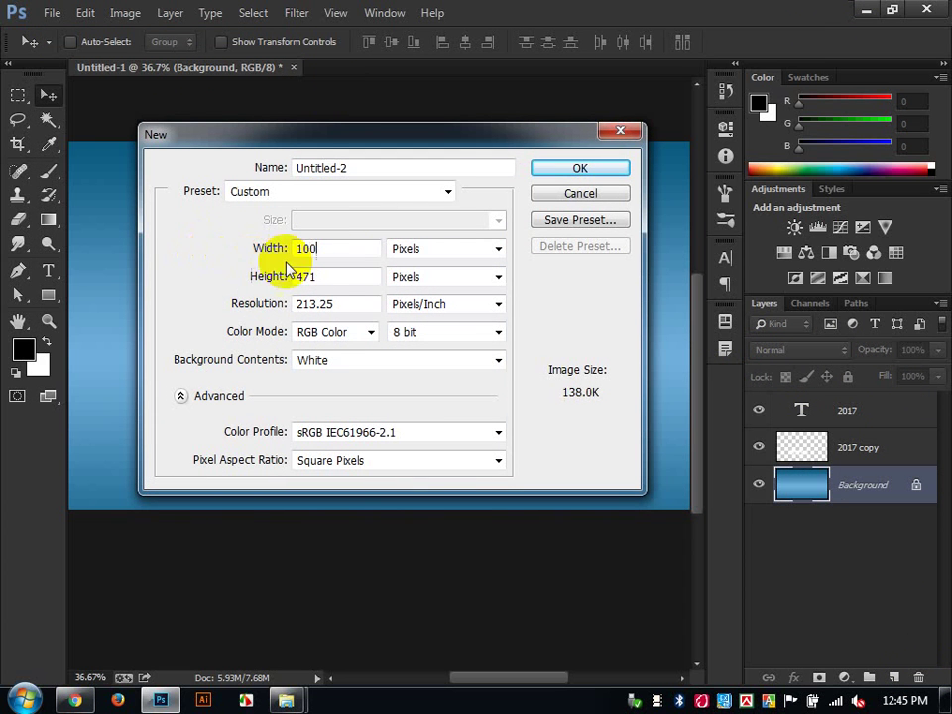
drag(310, 274, 212, 271)
text(100)
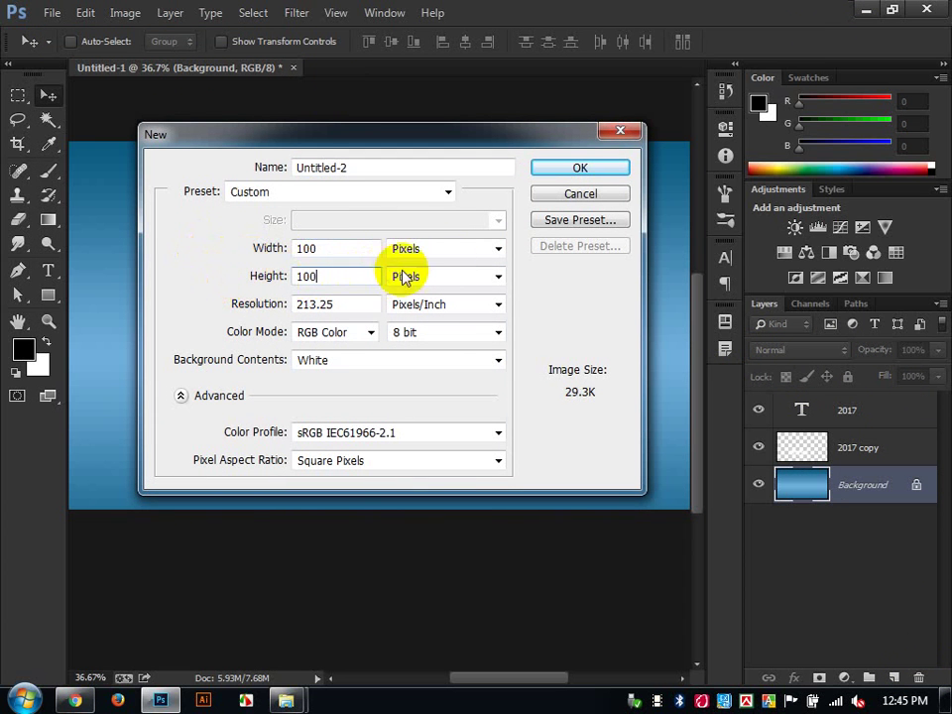
drag(363, 303, 62, 328)
text(7)
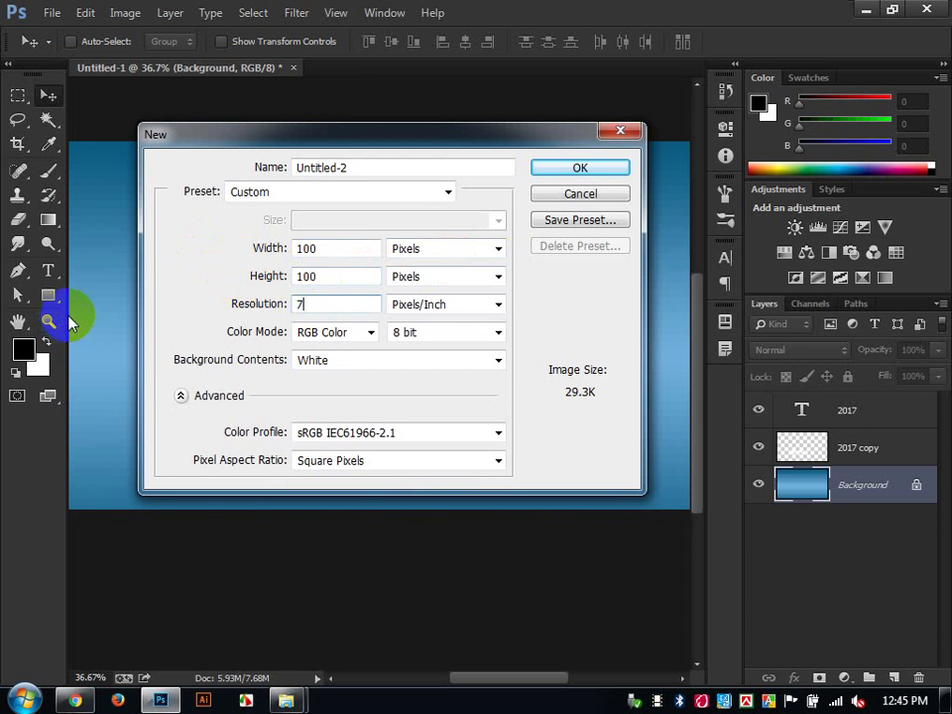
text(2)
click(579, 170)
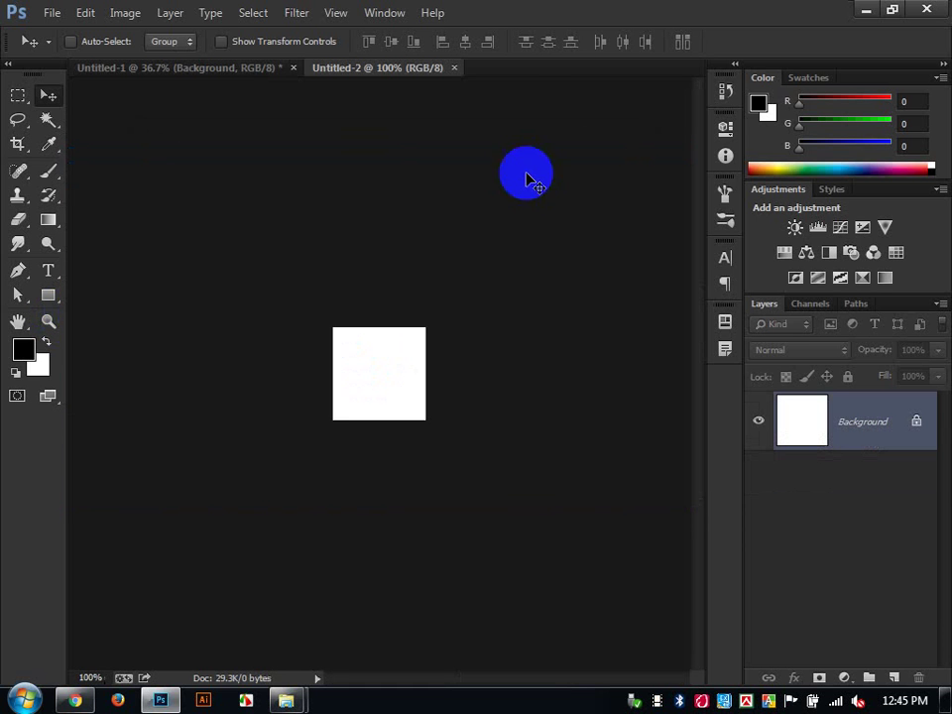
Step: Draw five scattered black circles on the white canvas with the Ellipse tool, about 39, 9, 11, 15 and 27 px wide
scroll(322, 395, up, 8)
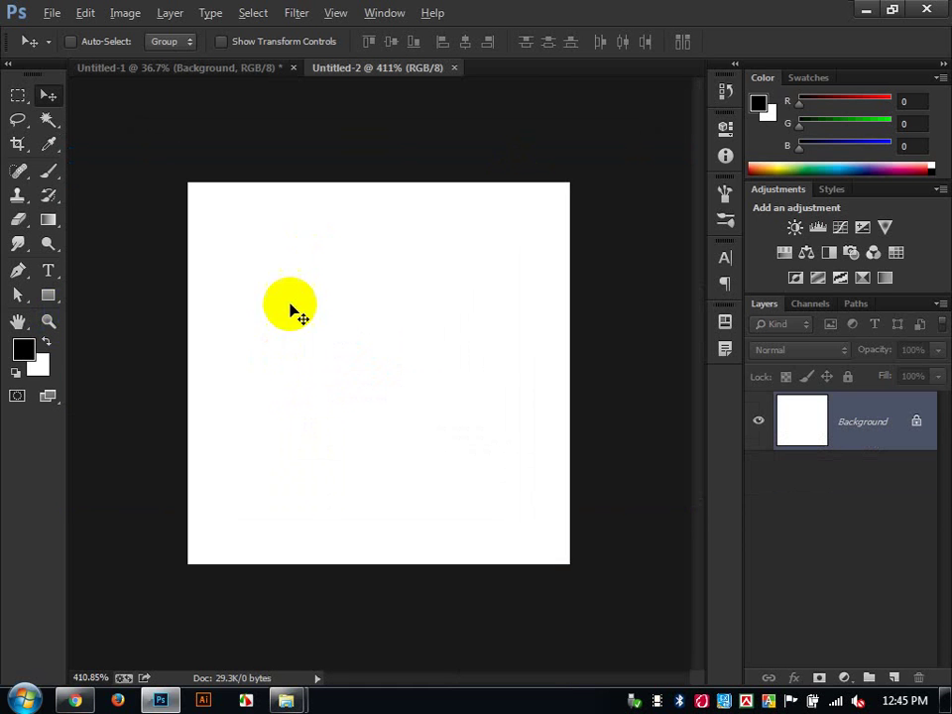
scroll(272, 309, up, 2)
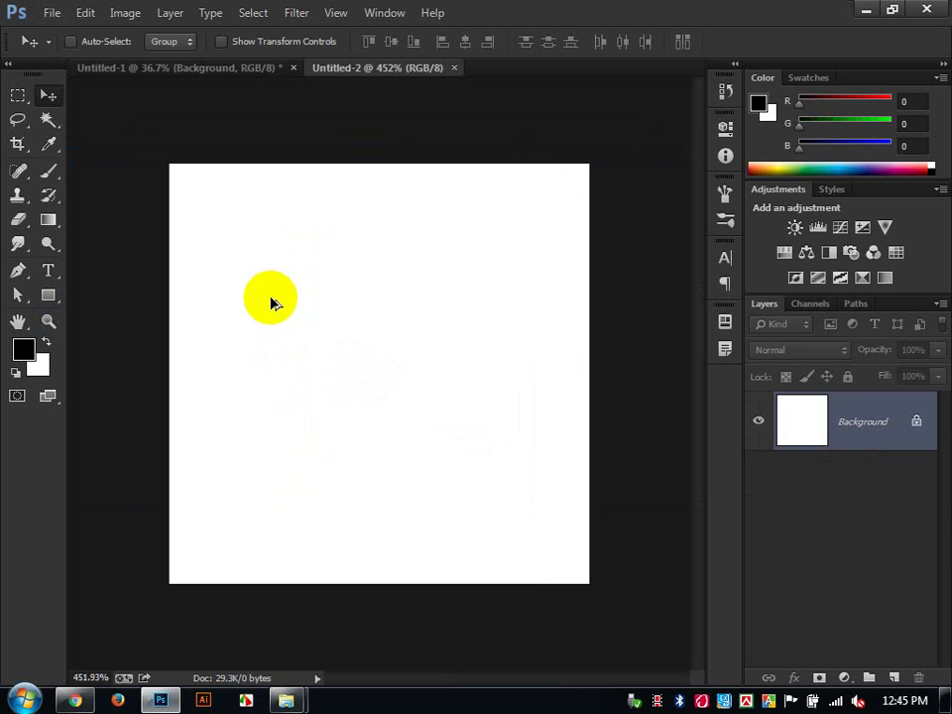
click(49, 270)
click(47, 295)
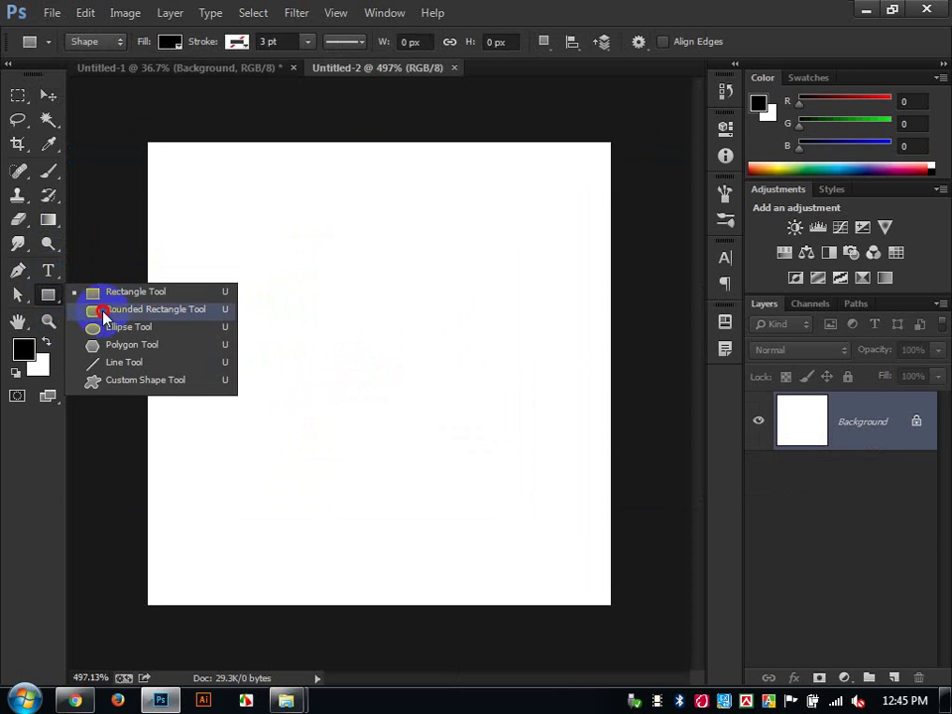
click(114, 327)
drag(196, 164, 355, 370)
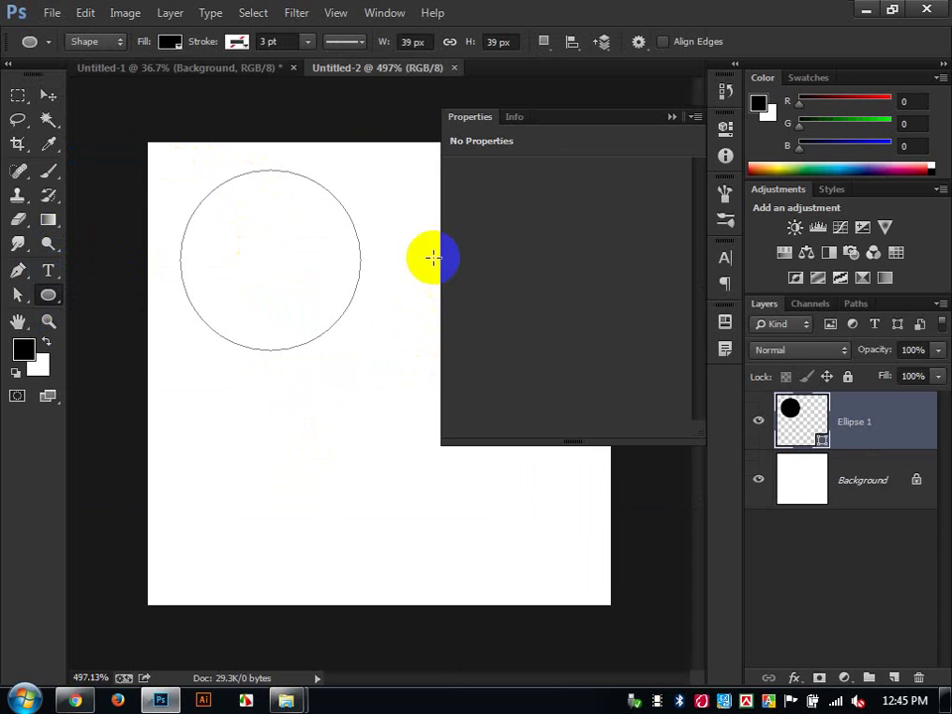
drag(431, 193, 473, 252)
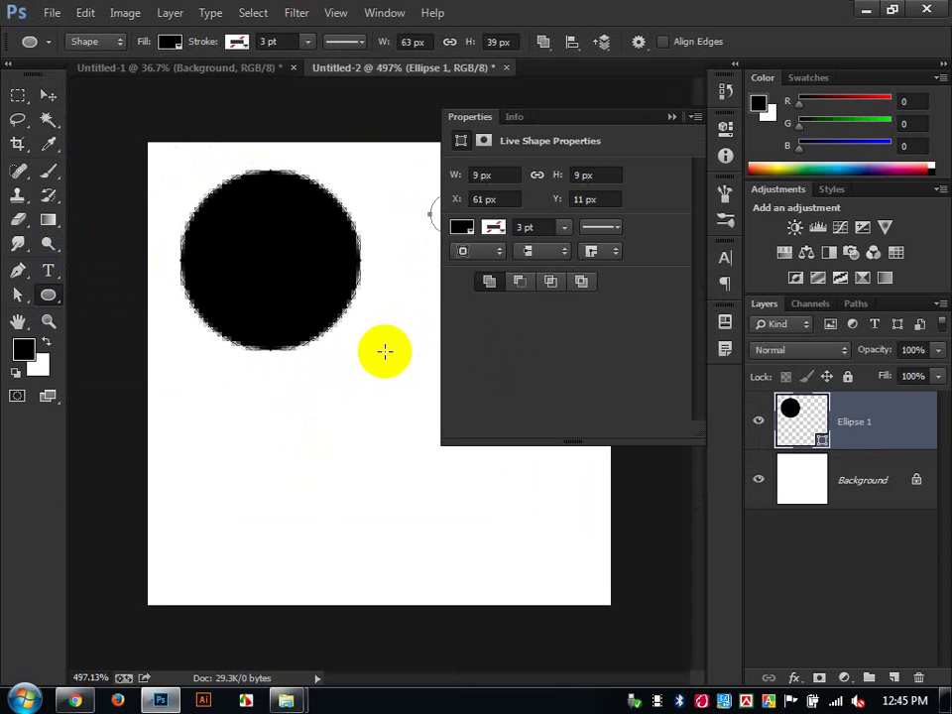
drag(375, 355, 425, 408)
drag(203, 458, 274, 526)
drag(384, 480, 530, 605)
Step: Move the group of five circles slightly up and to the left so none touches the canvas edge
click(46, 93)
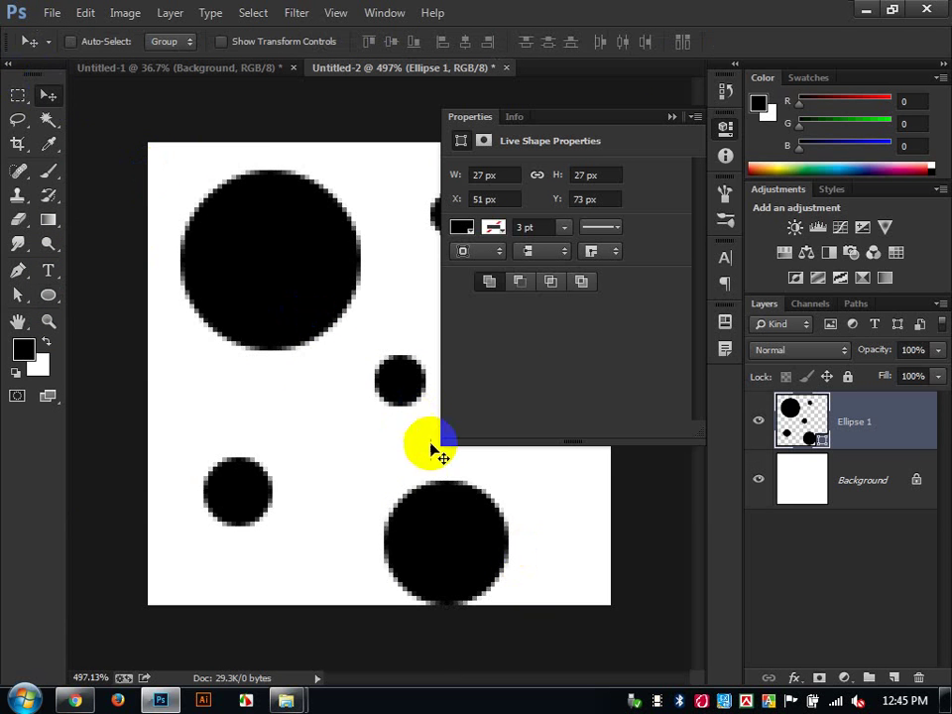
drag(451, 483, 443, 475)
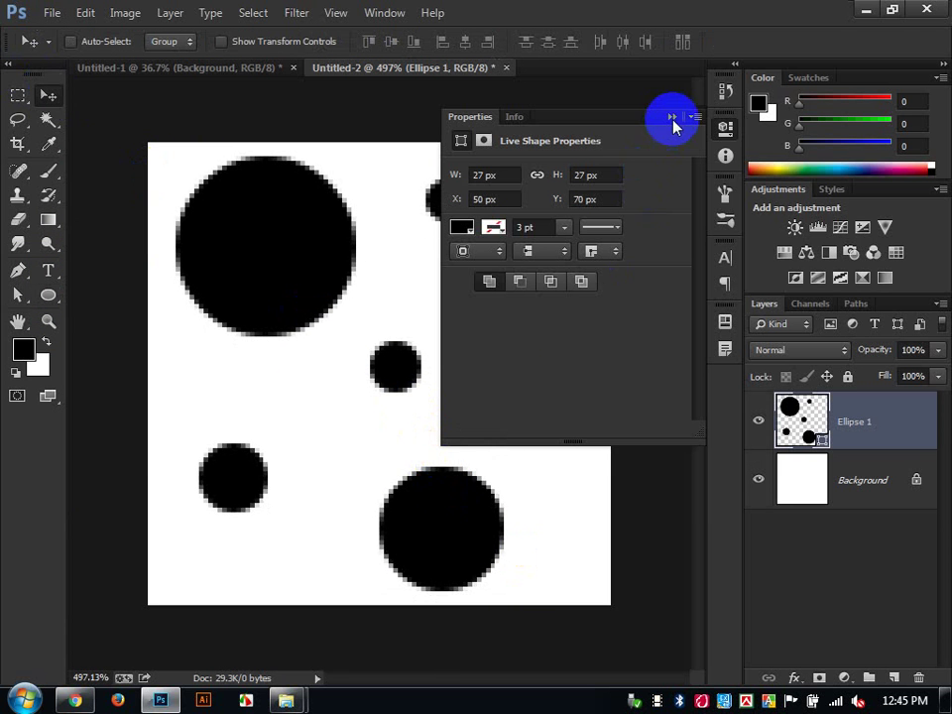
click(674, 118)
Step: Add five more black circles in the empty areas, about 9, 18, 10, 5 and 8 px wide
click(47, 294)
drag(425, 302, 496, 348)
click(673, 118)
drag(518, 239, 604, 369)
drag(601, 552, 550, 502)
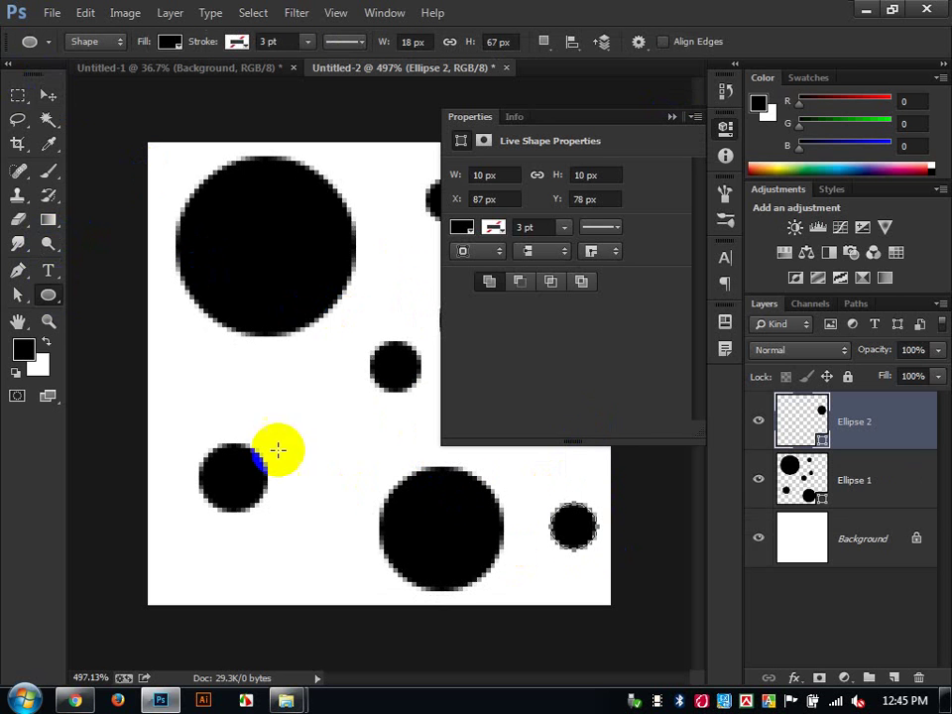
drag(316, 413, 321, 452)
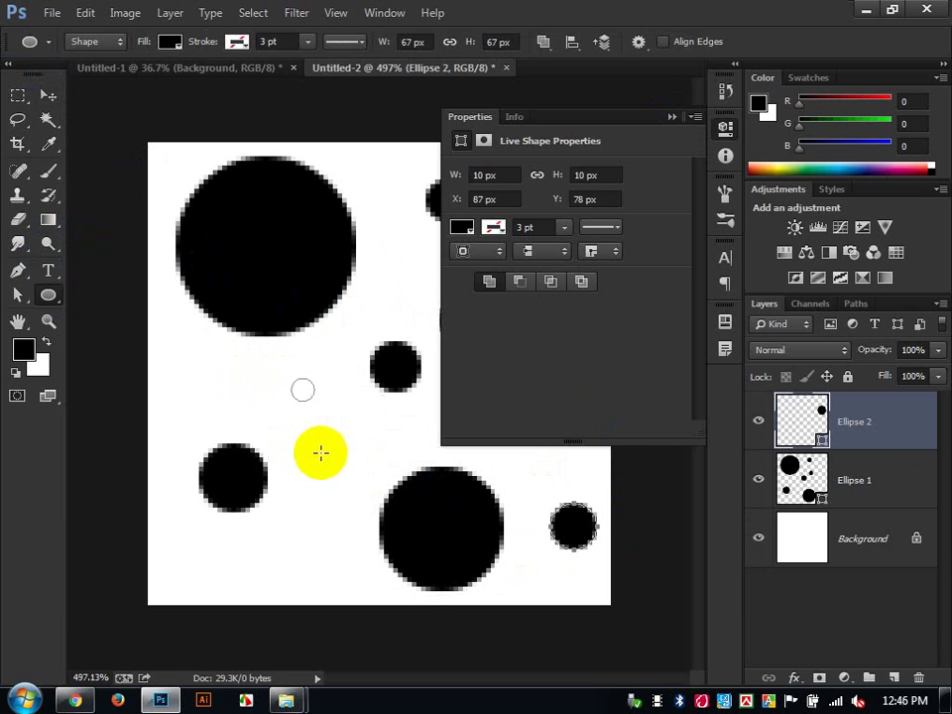
drag(251, 561, 286, 596)
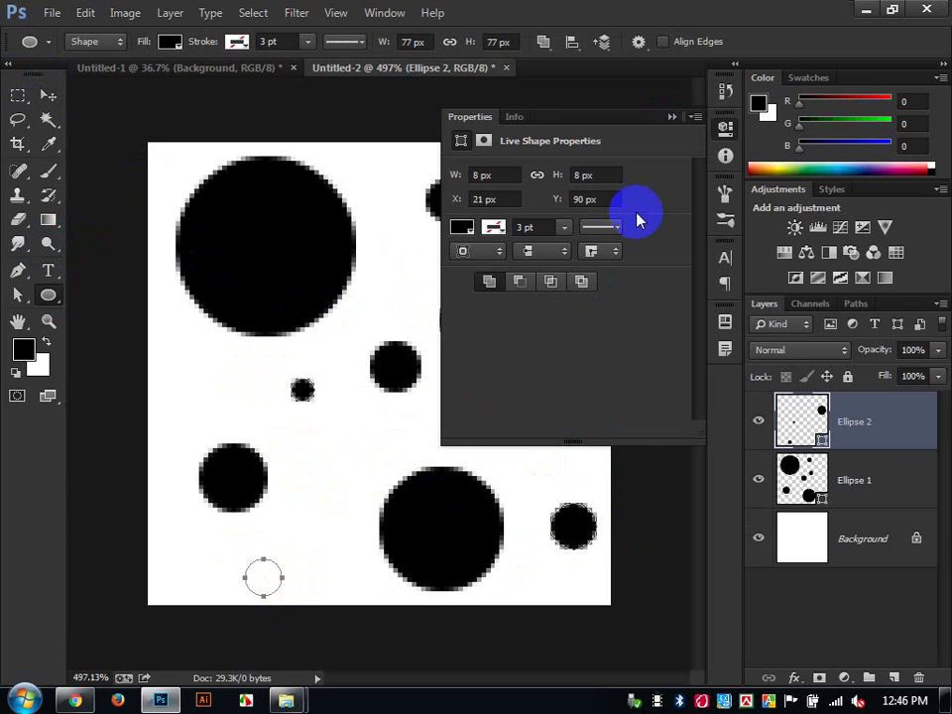
click(672, 116)
Step: Select both ellipse layers and shift all the circles together slightly to the left on the canvas
click(48, 95)
mouse_move(374, 318)
mouse_down()
mouse_move(354, 316)
mouse_move(365, 323)
mouse_up()
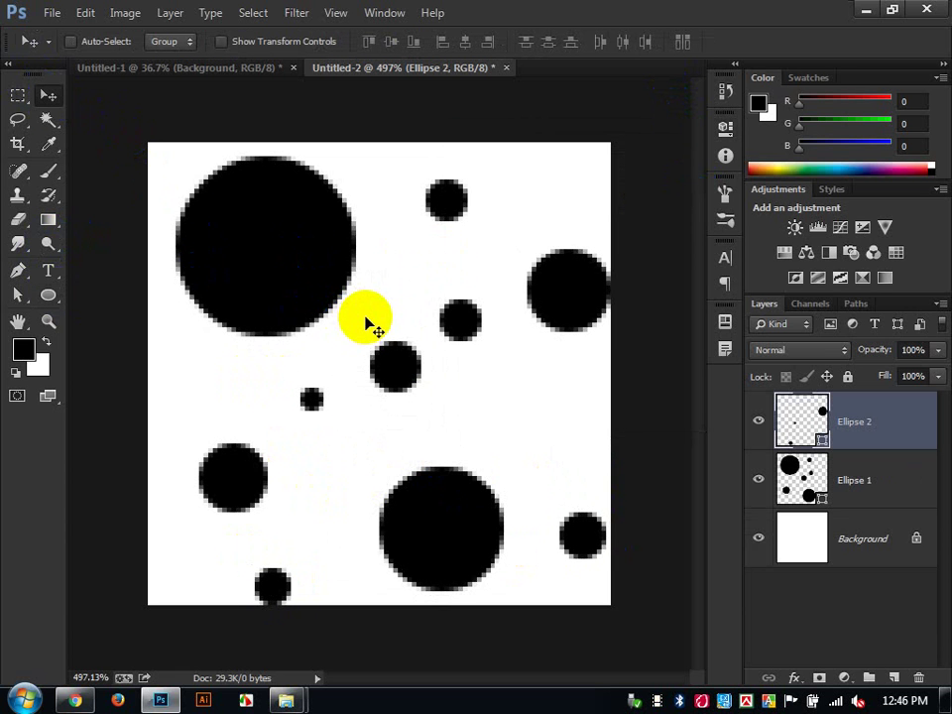
key(ctrl+z)
shift+click(869, 498)
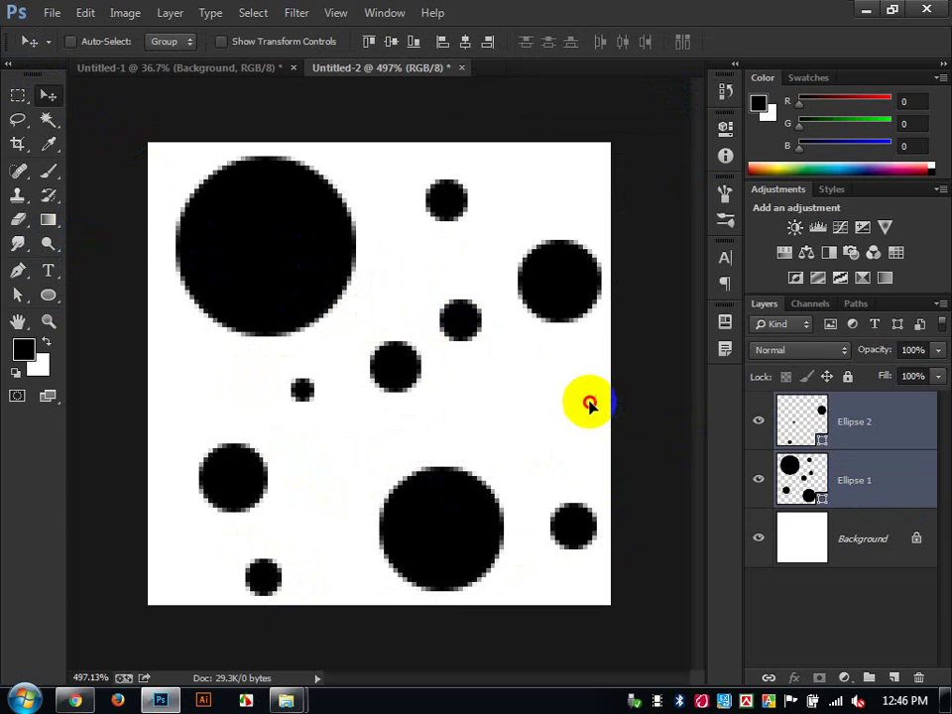
drag(589, 404, 584, 400)
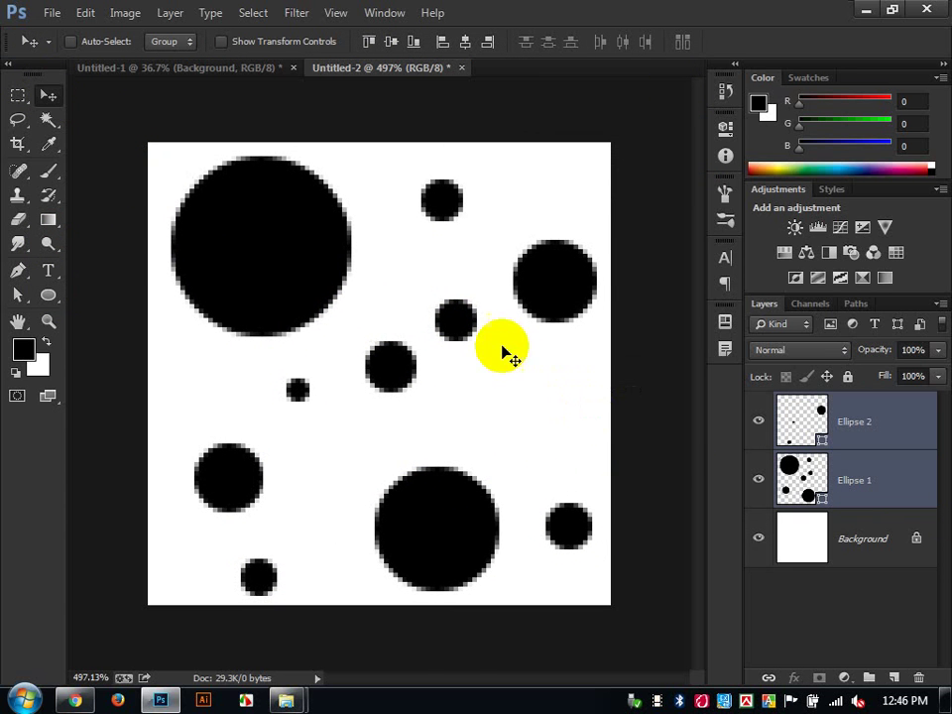
Step: Merge the two ellipse layers into one and locate the Define Pattern command
key(ctrl+e)
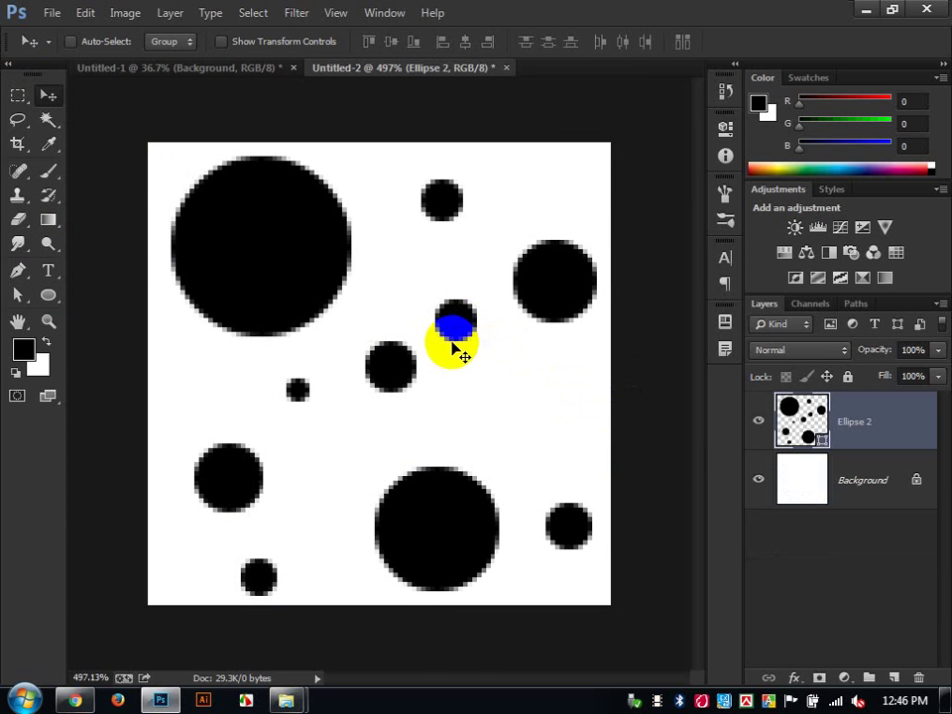
click(86, 12)
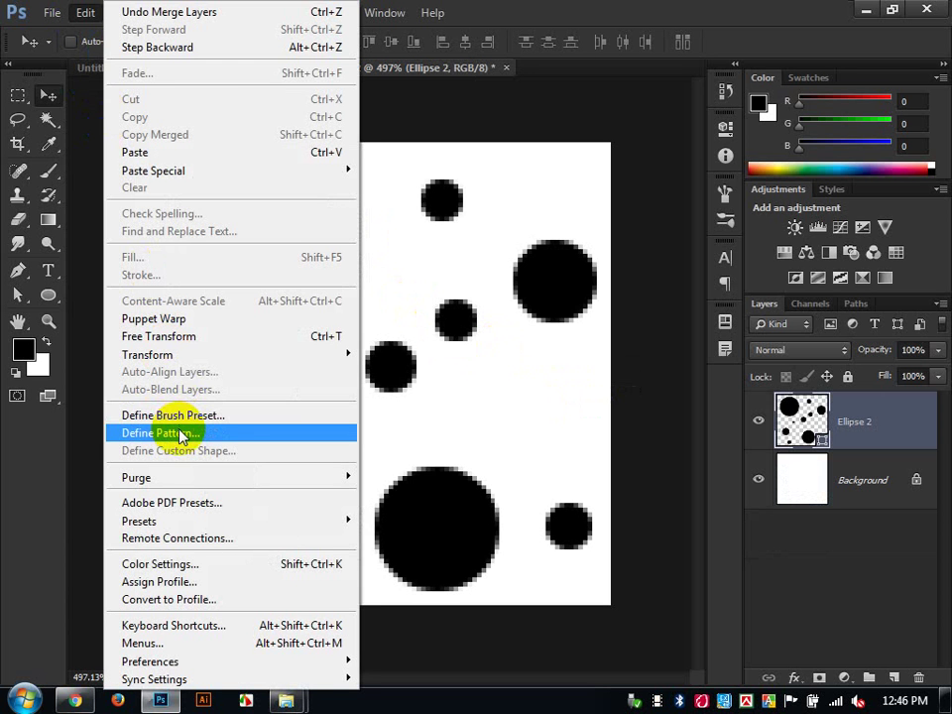
click(489, 337)
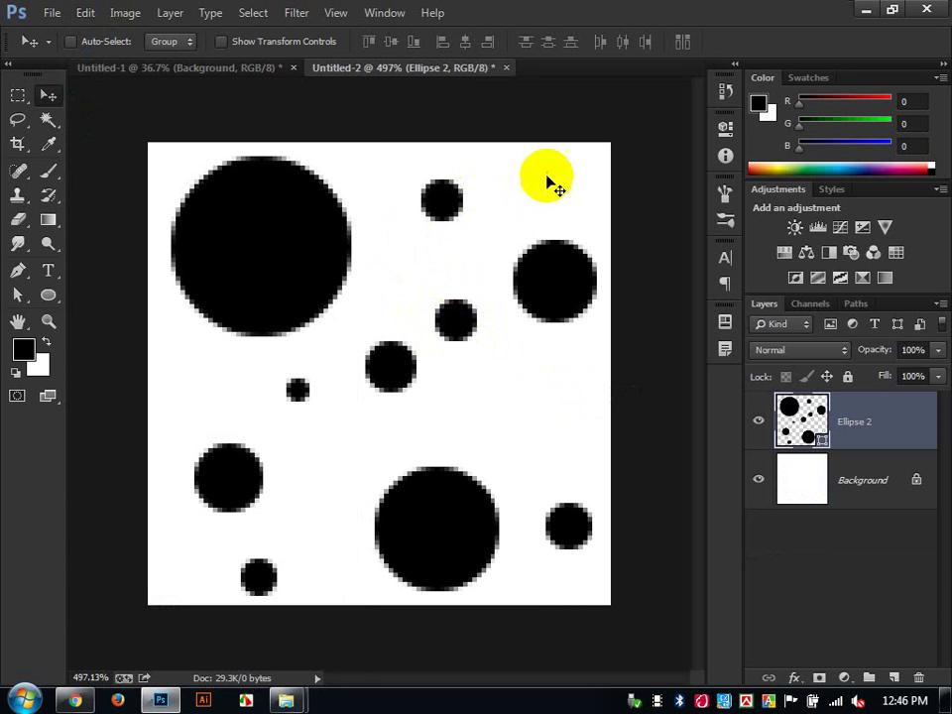
Step: Define a pattern from the black circles on the white background and return to the 2017 document
click(85, 13)
click(138, 433)
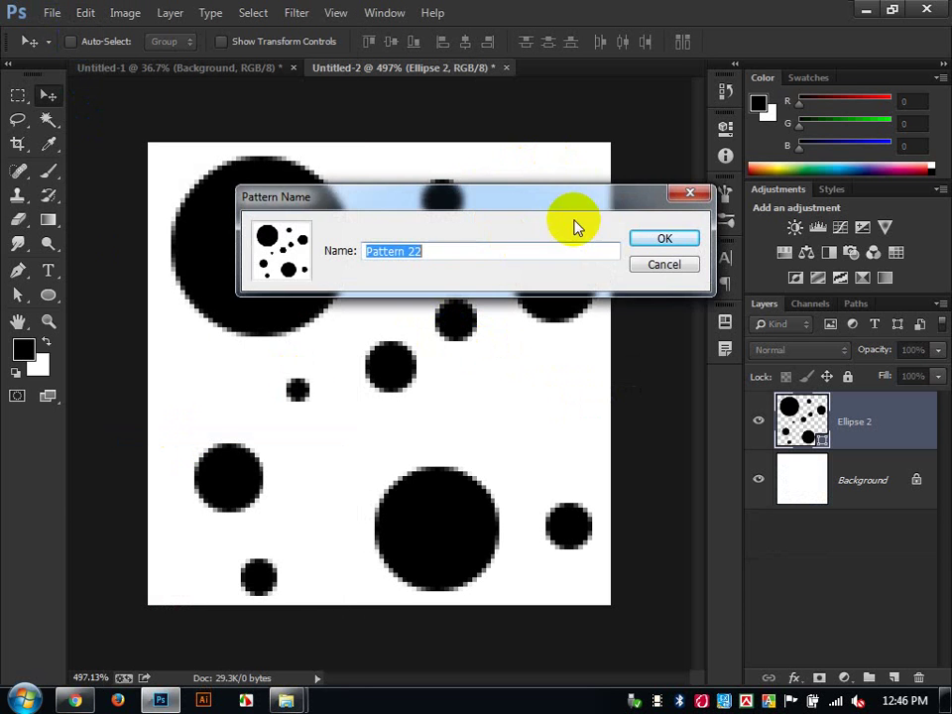
click(662, 238)
click(249, 68)
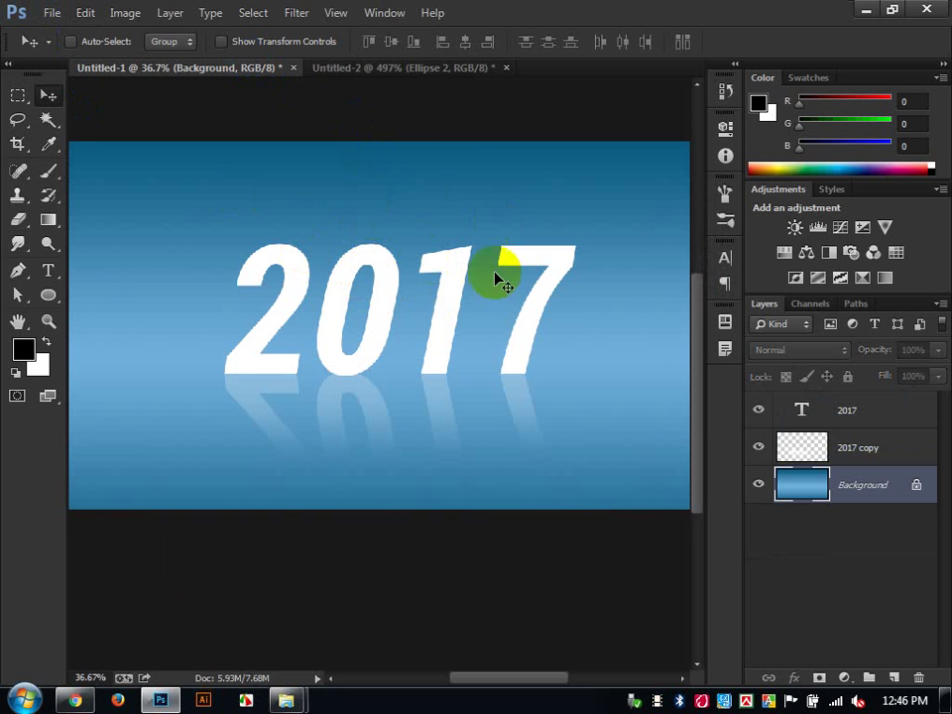
click(366, 70)
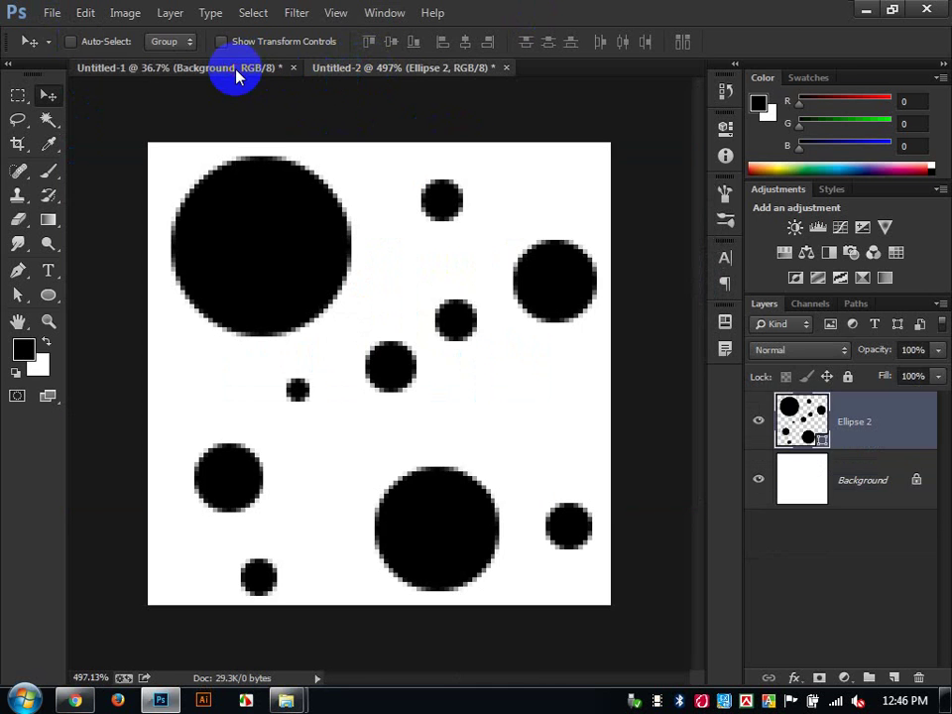
click(229, 70)
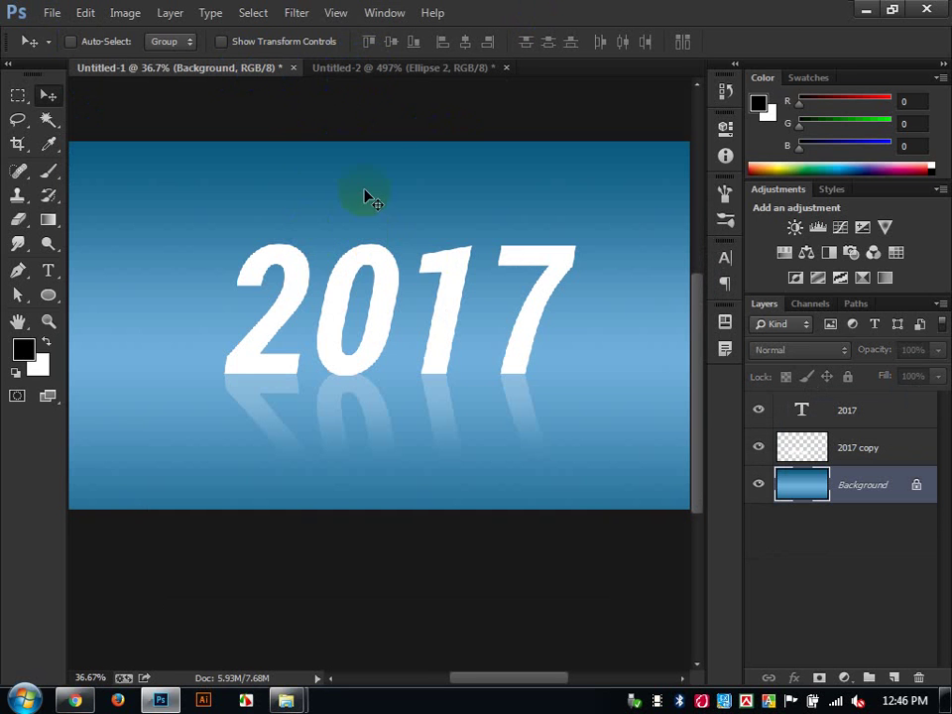
Step: Try a pattern fill layer with the white-backed circle pattern at 100% scale above the background, and delete it
click(841, 679)
click(810, 312)
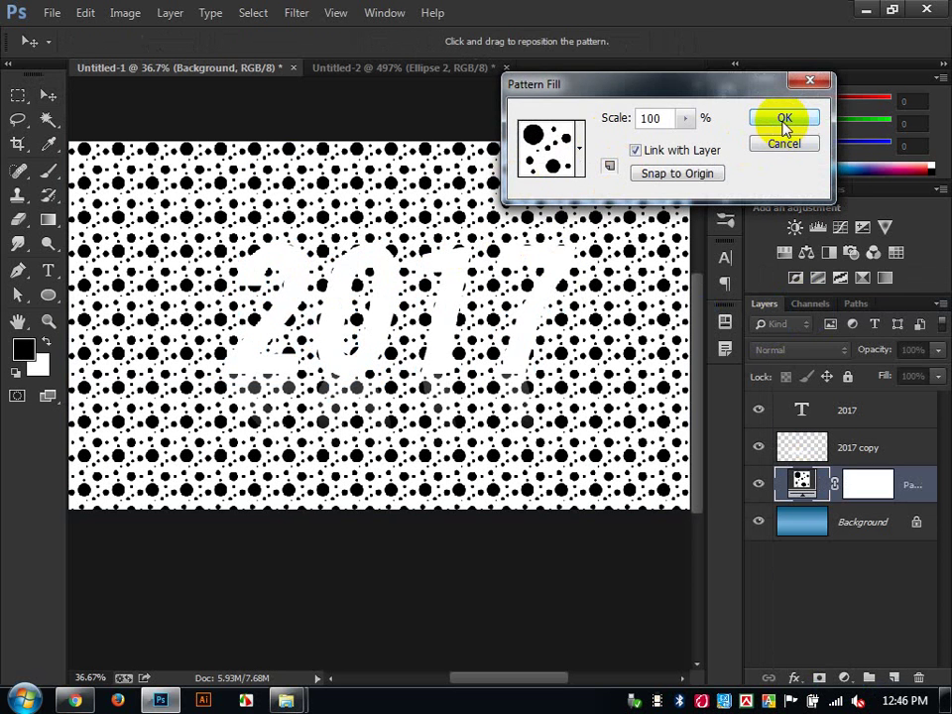
click(784, 121)
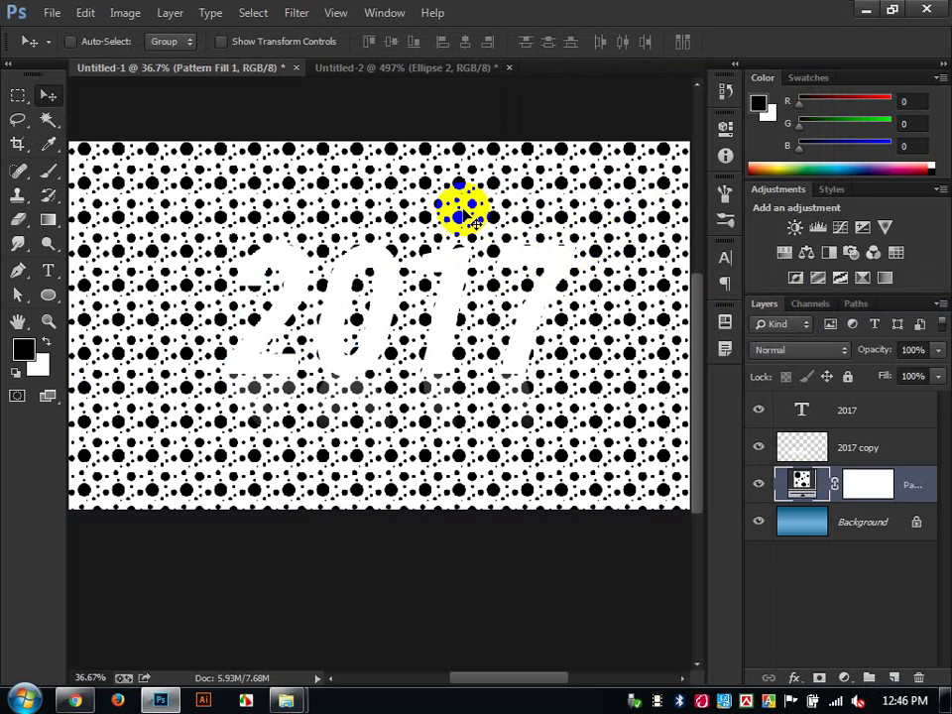
click(916, 679)
Step: Hide the Background layer in the circles document and define the circles on transparency as a new pattern
click(407, 71)
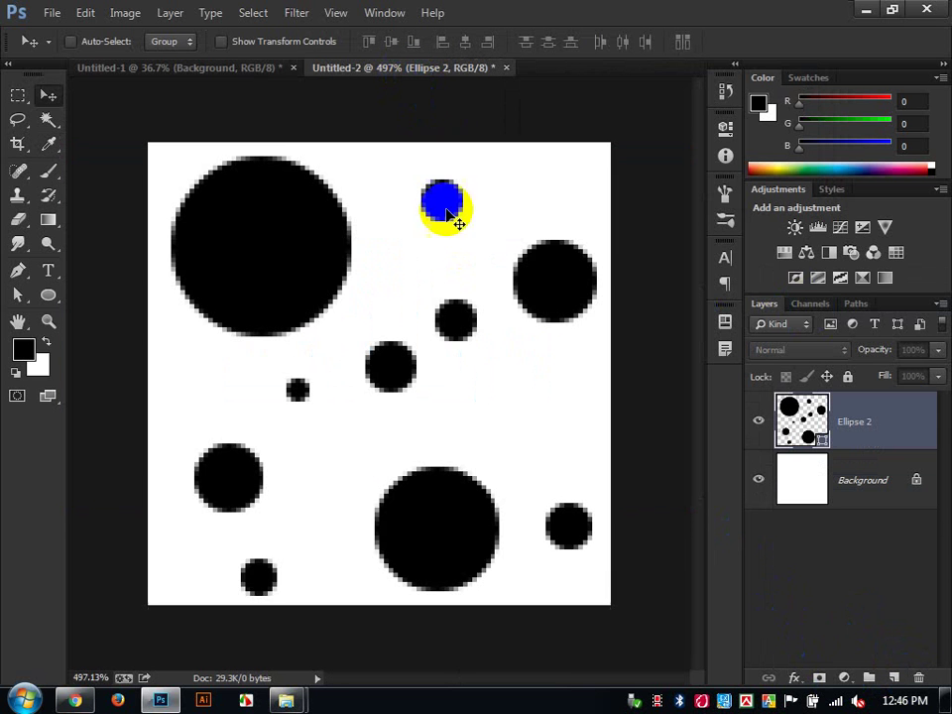
click(757, 479)
click(85, 13)
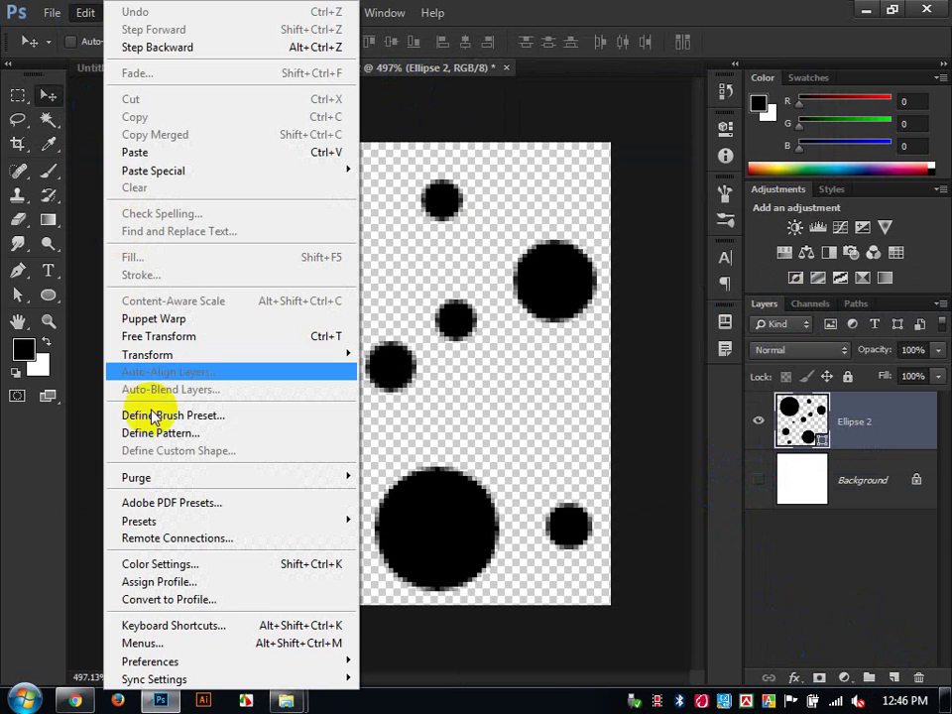
click(159, 433)
click(638, 244)
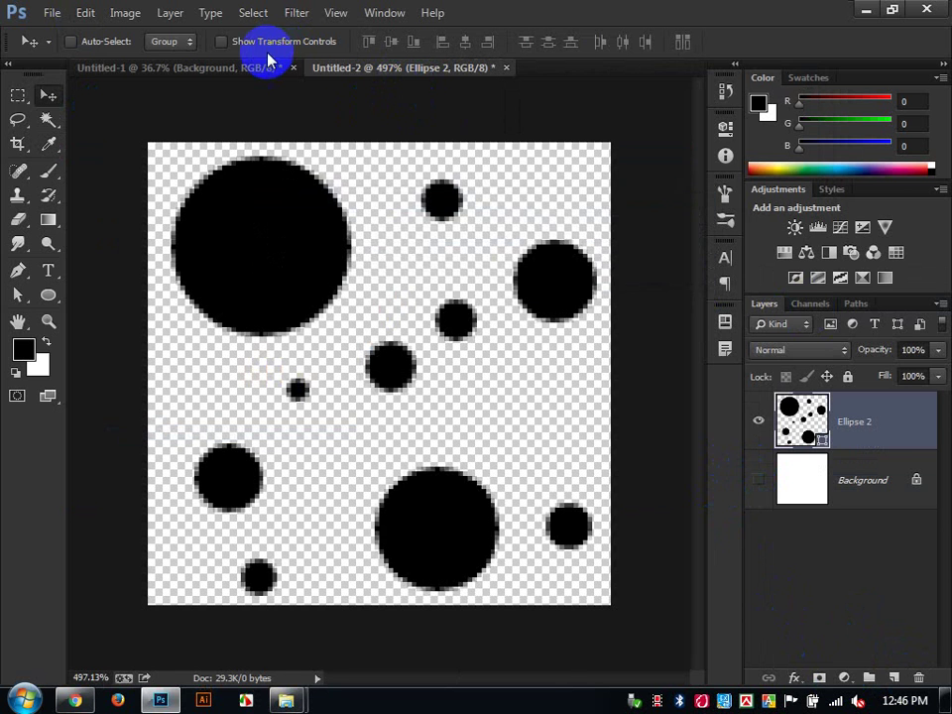
Step: Add a pattern fill layer with the transparent circle pattern at 100% scale above the 2017 document's background and lower its opacity to 12%
click(265, 69)
click(844, 678)
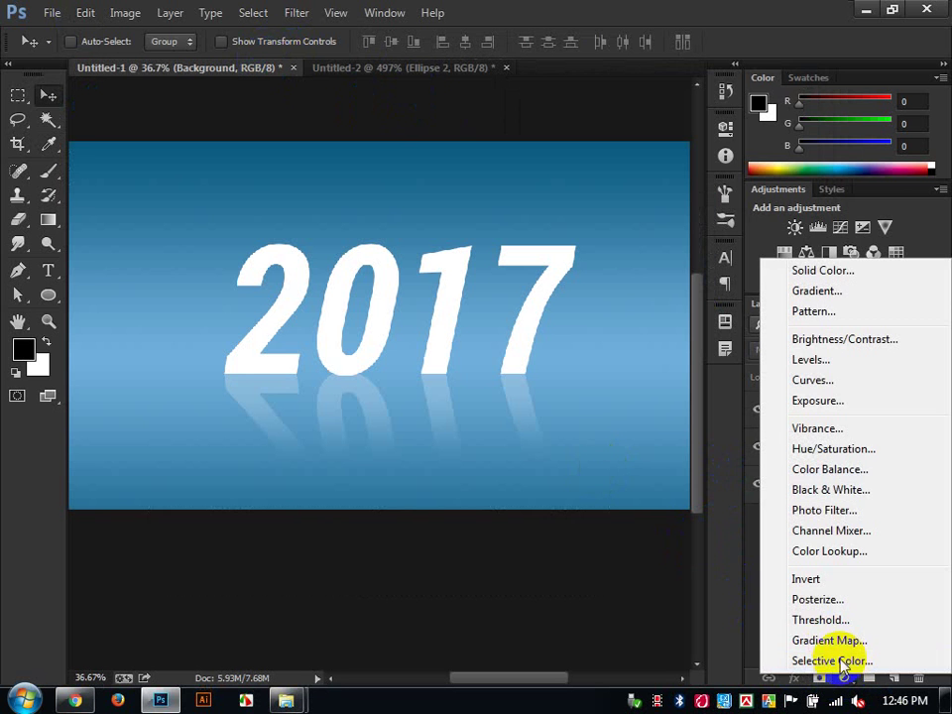
click(813, 314)
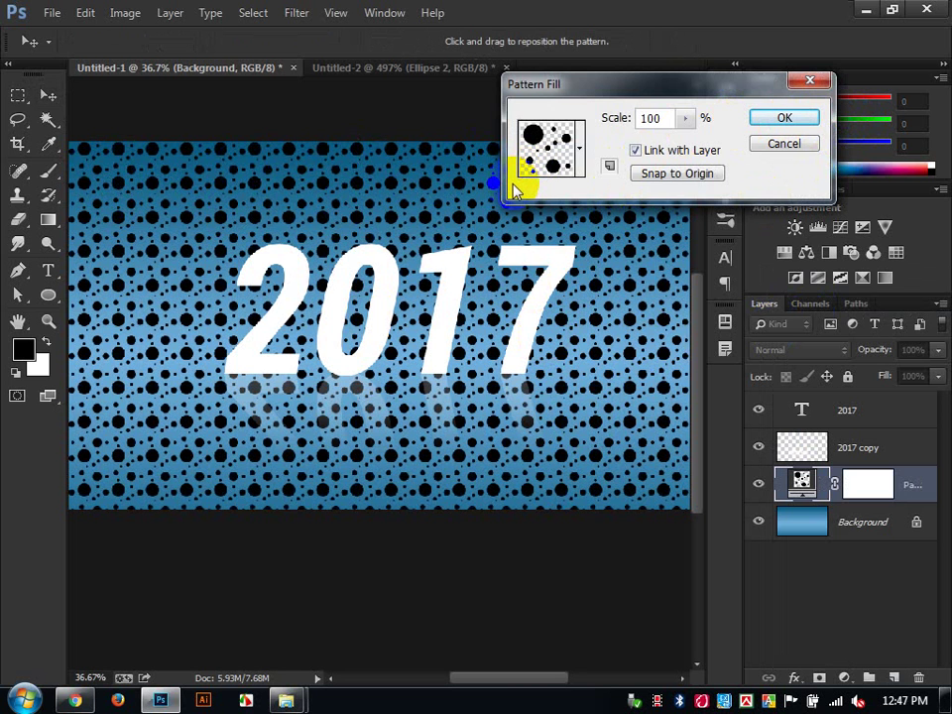
click(782, 119)
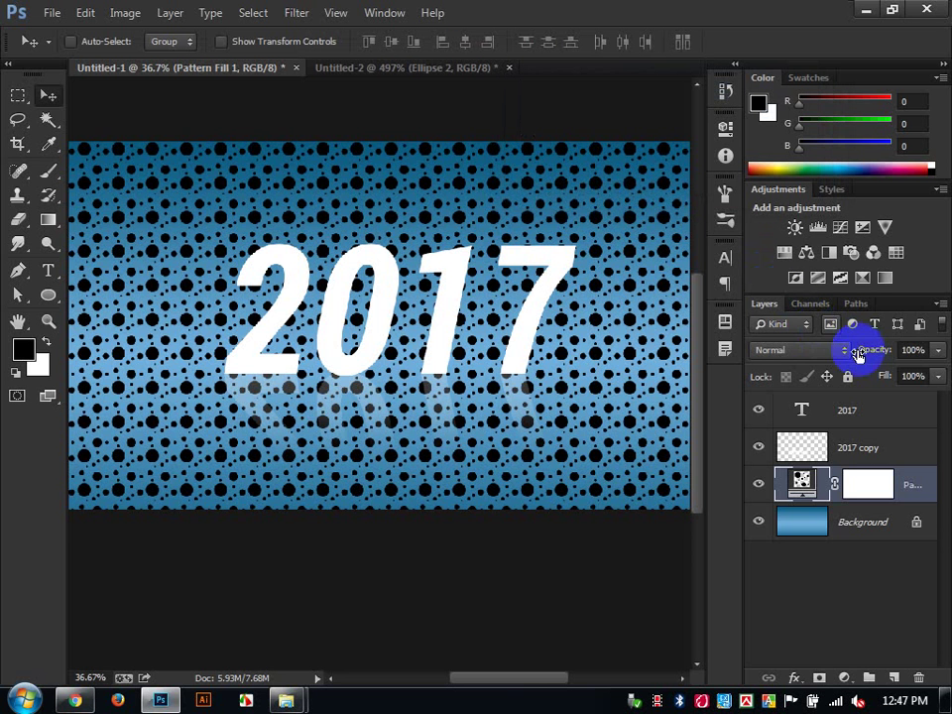
drag(850, 360, 815, 359)
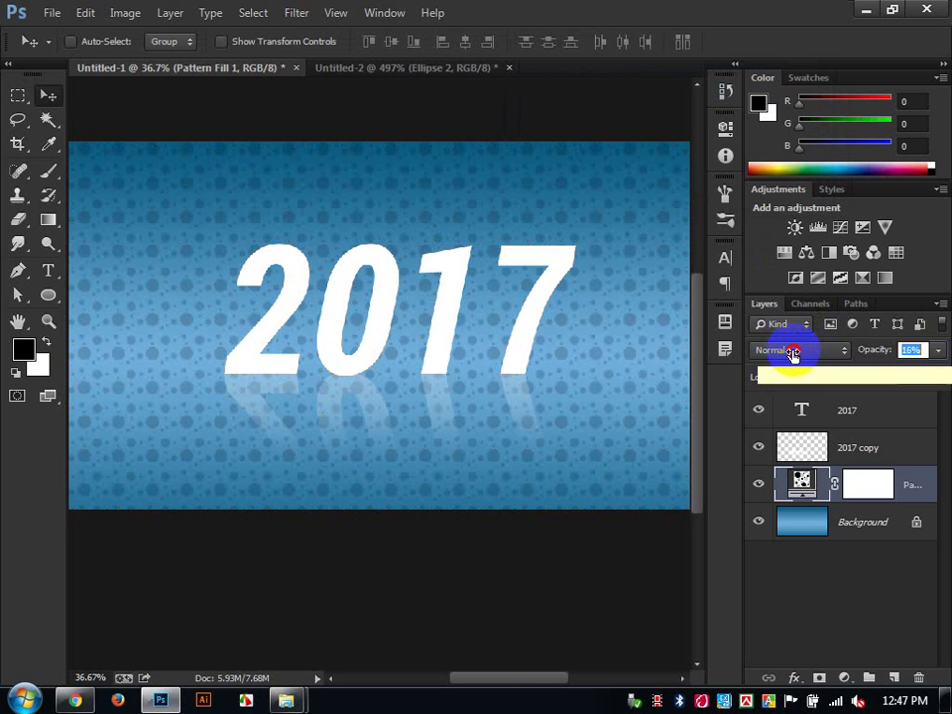
click(790, 352)
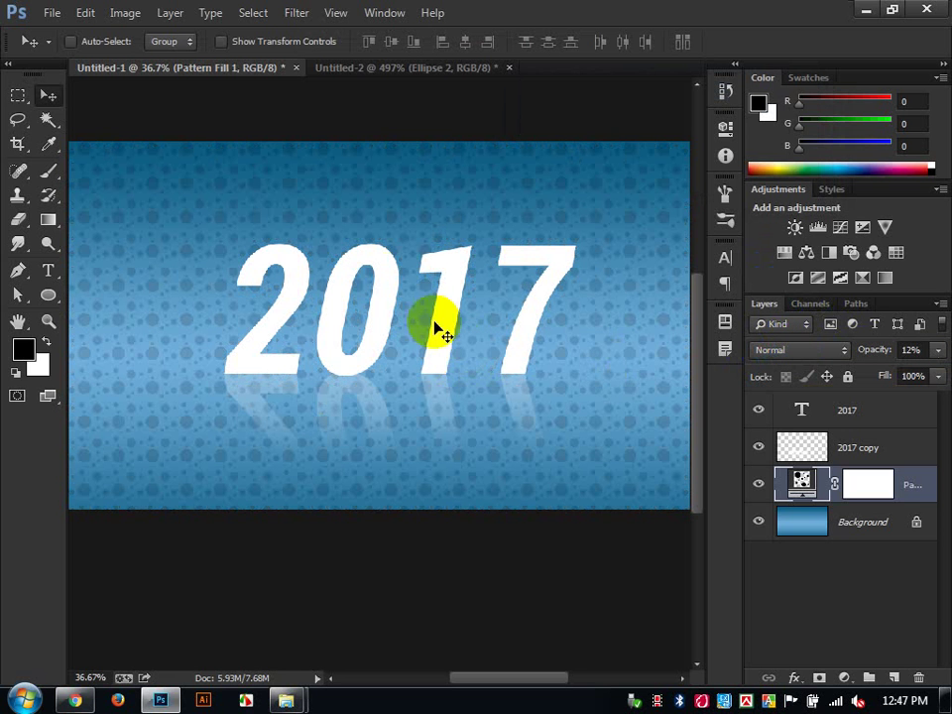
Step: Select the 2017 text layer and bring up the preset layer styles
scroll(396, 292, up, 1)
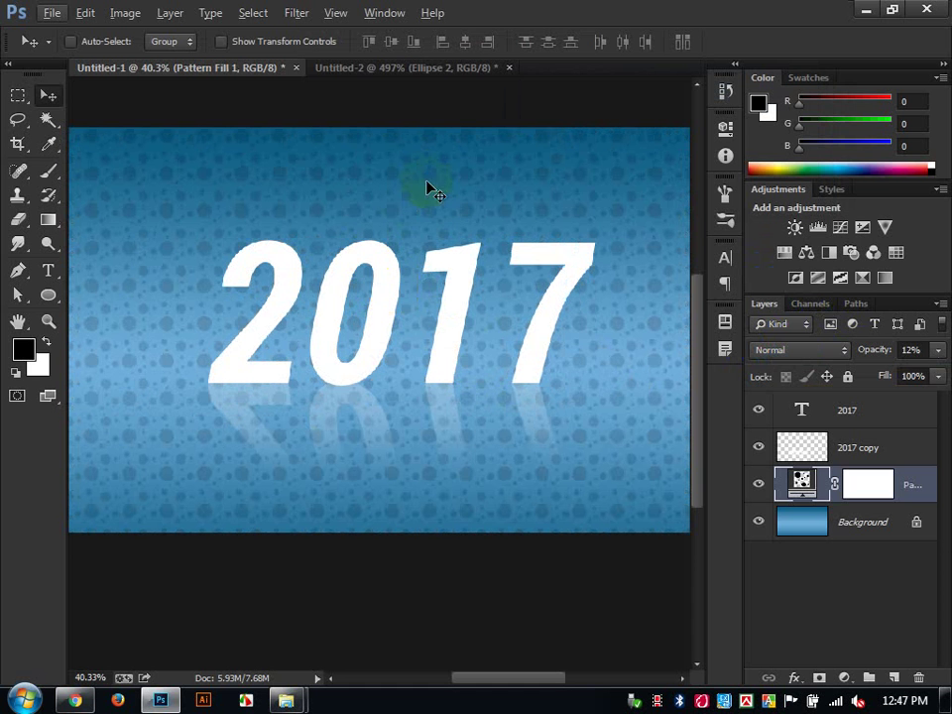
click(859, 407)
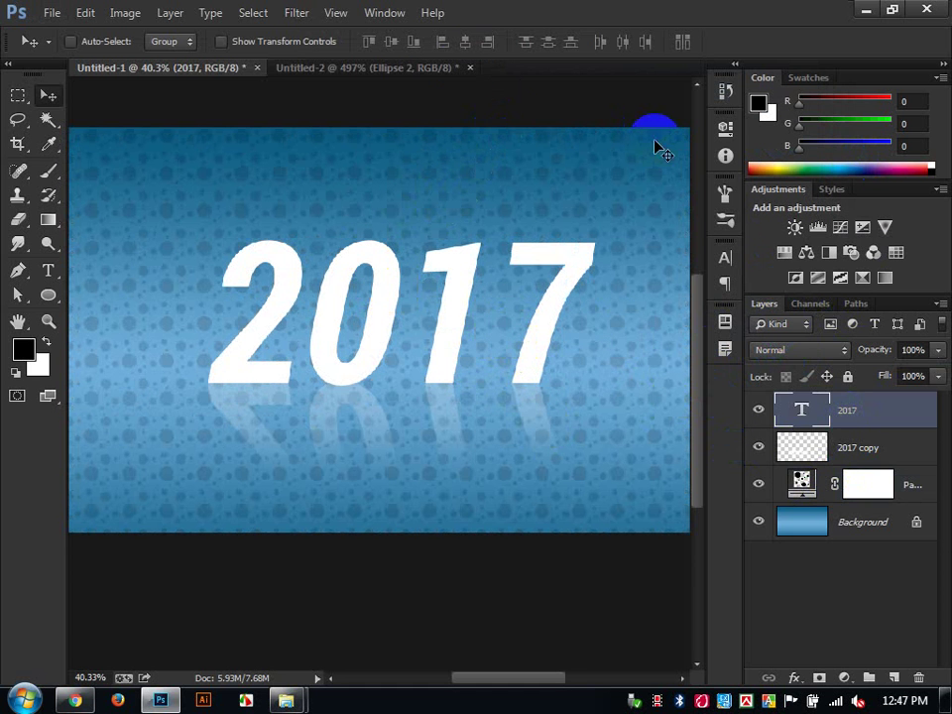
click(387, 12)
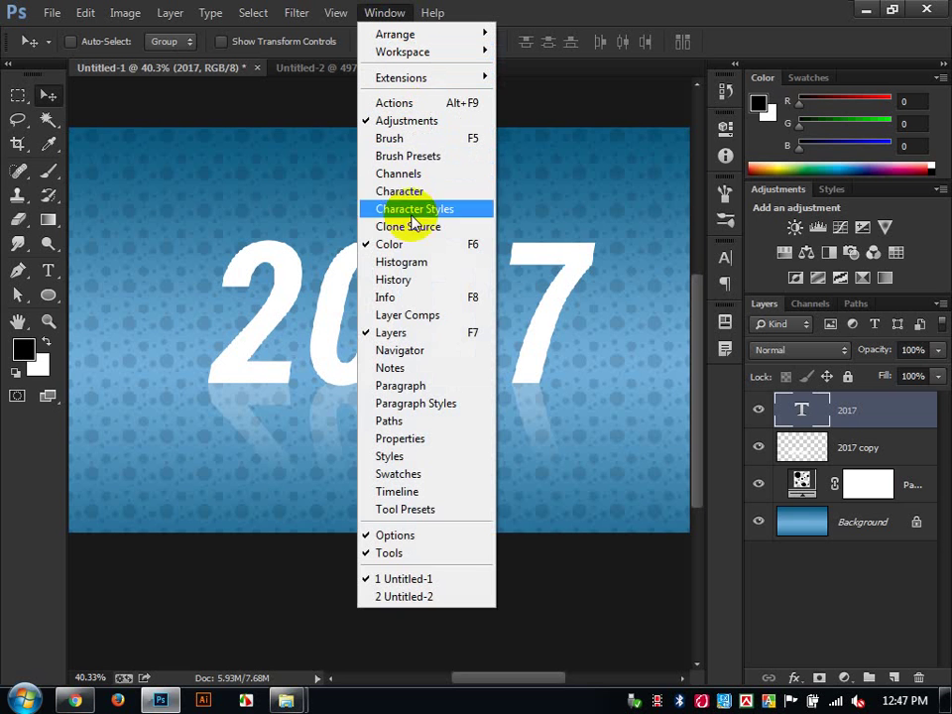
click(392, 458)
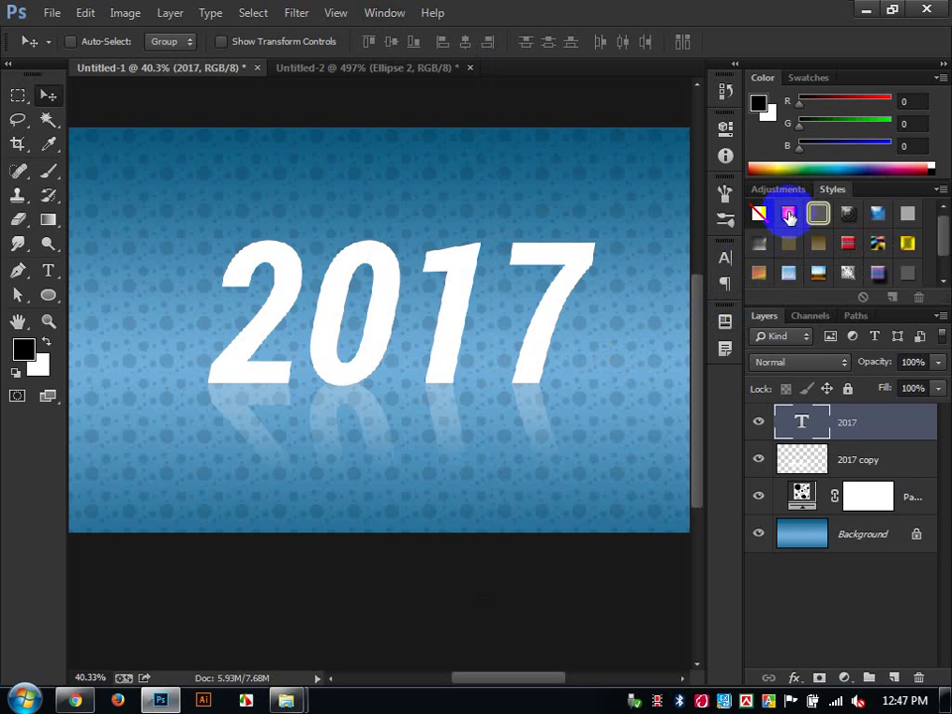
Step: Try the preset layer styles one after another on the 2017 text, ending with a thin black stroke-only outline
click(789, 213)
click(819, 213)
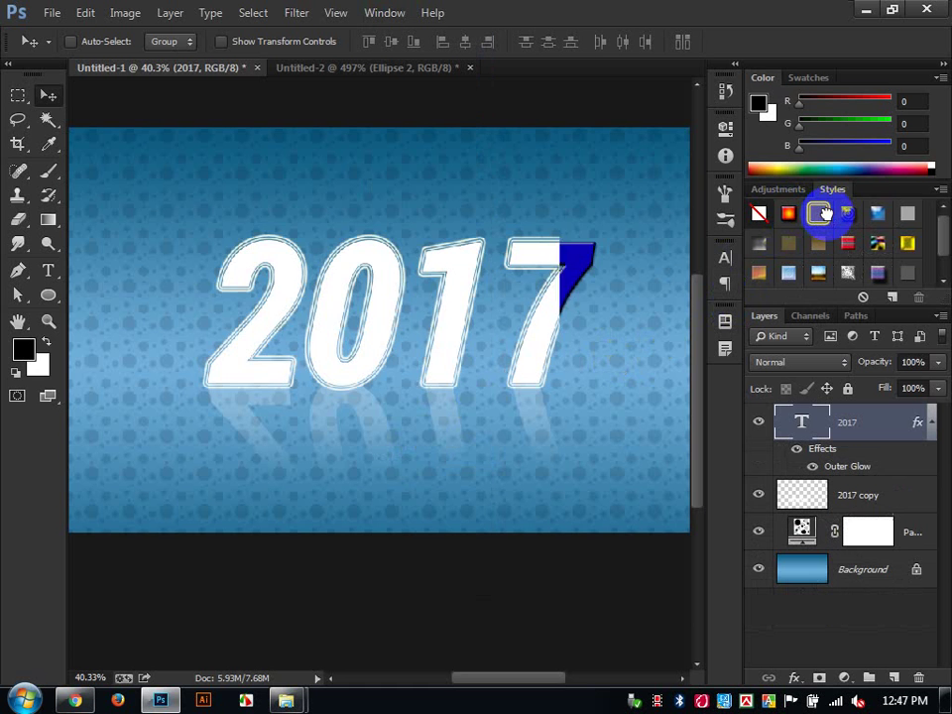
click(846, 216)
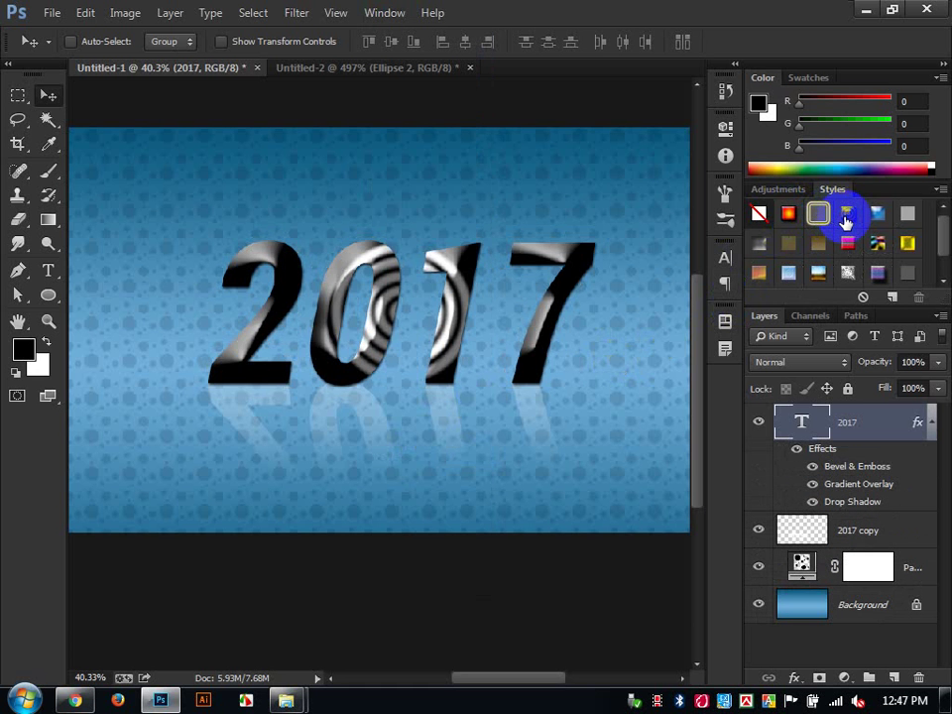
click(873, 216)
click(908, 223)
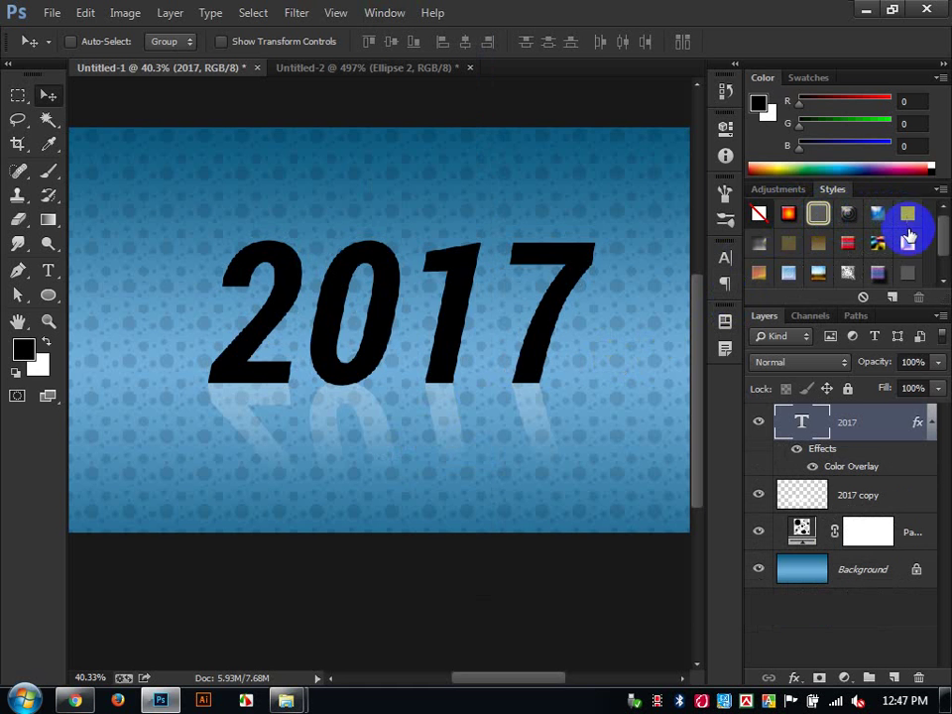
click(909, 246)
click(890, 250)
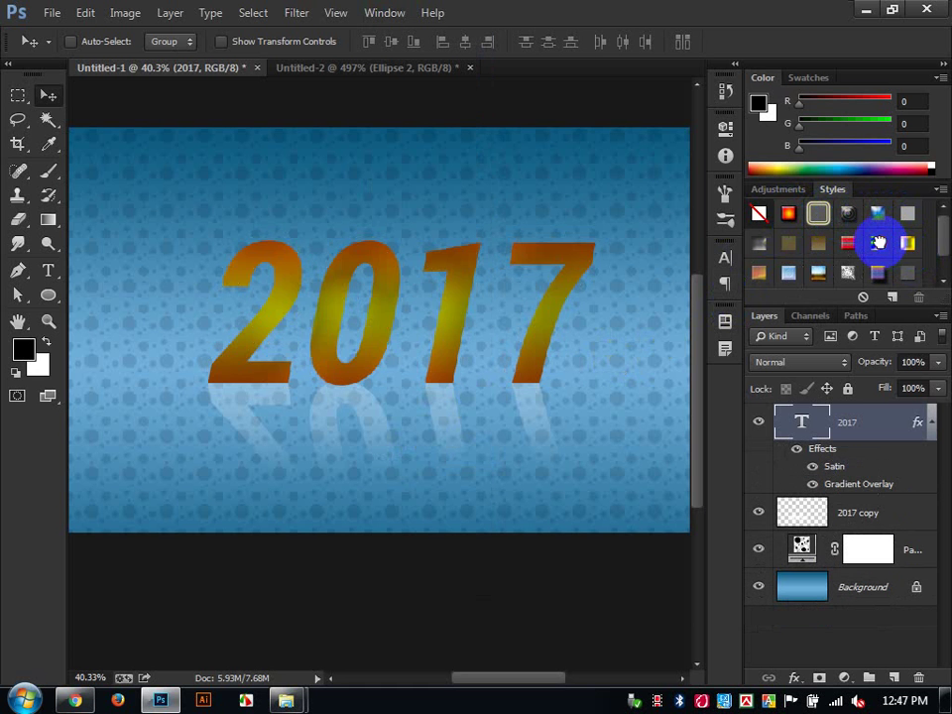
click(879, 242)
click(847, 243)
click(819, 244)
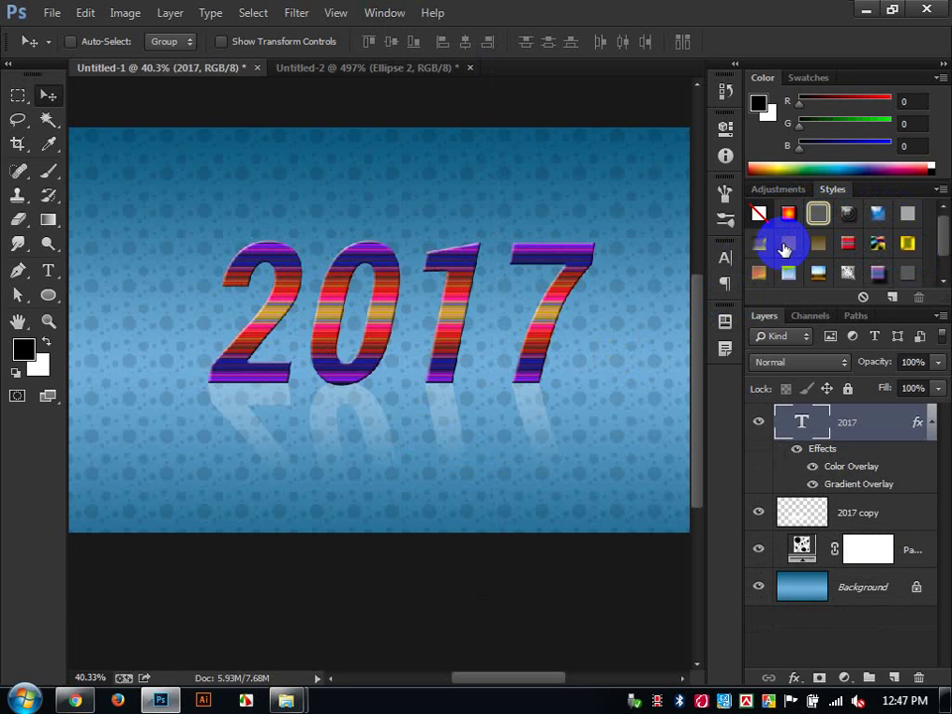
click(784, 248)
click(759, 246)
click(760, 245)
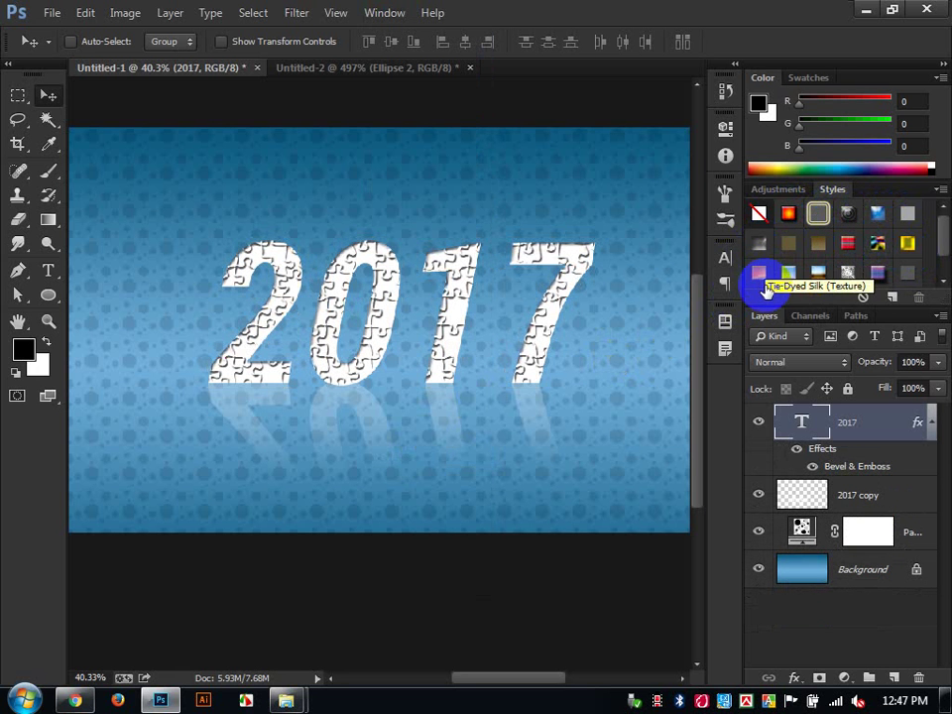
click(759, 272)
click(818, 274)
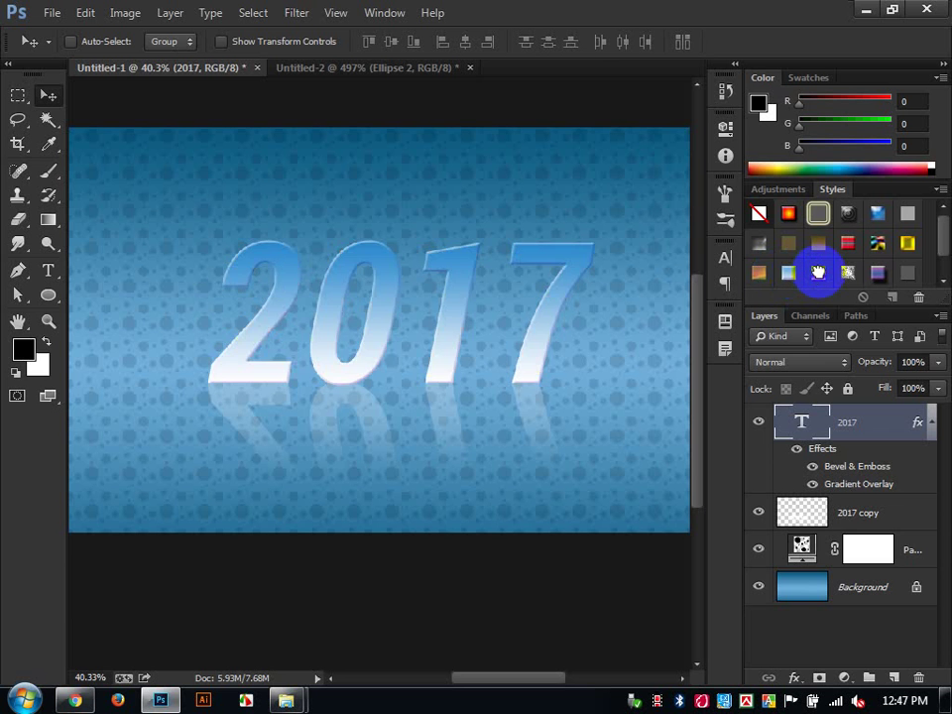
click(818, 271)
scroll(839, 274, down, 1)
click(846, 260)
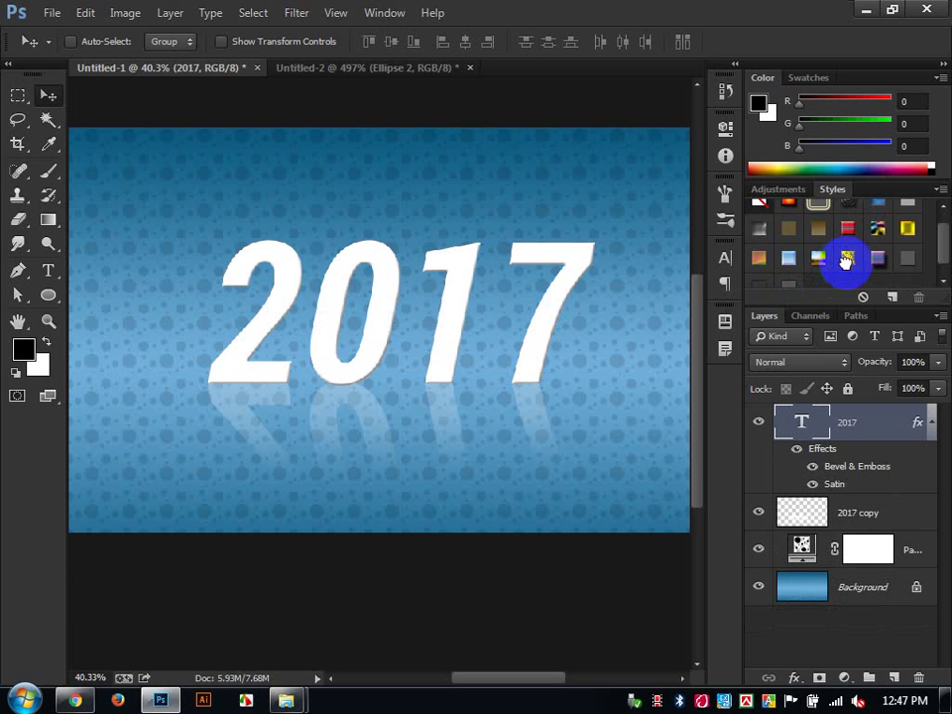
scroll(815, 268, down, 1)
click(761, 275)
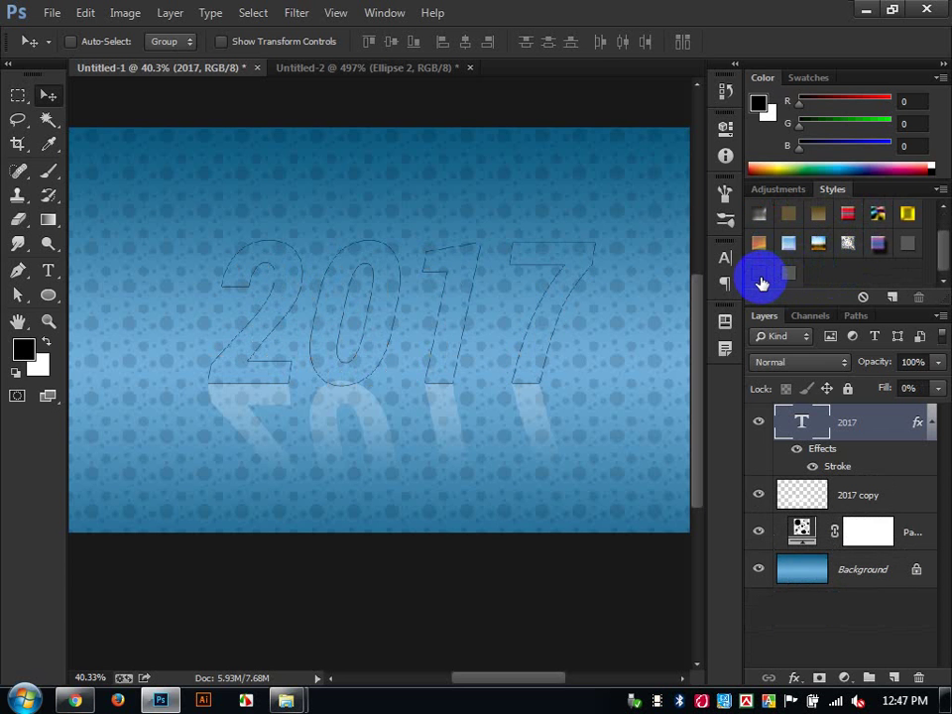
scroll(762, 274, up, 1)
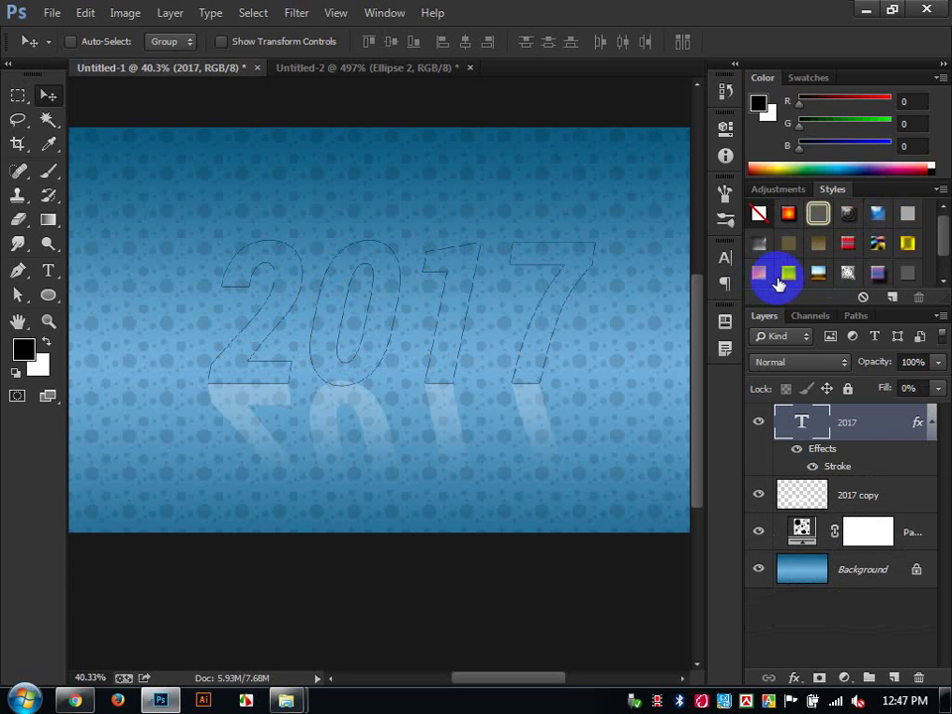
Step: Replace the preset styles with the Dotted Strokes set and try one of its dotted outlines on the 2017 text
click(937, 191)
click(939, 193)
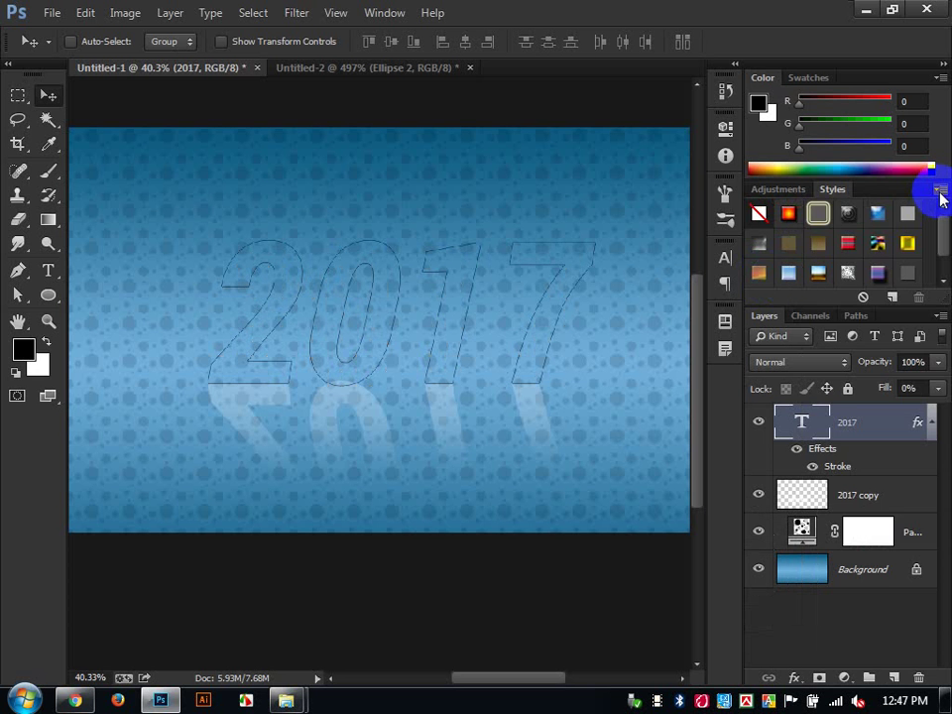
click(939, 194)
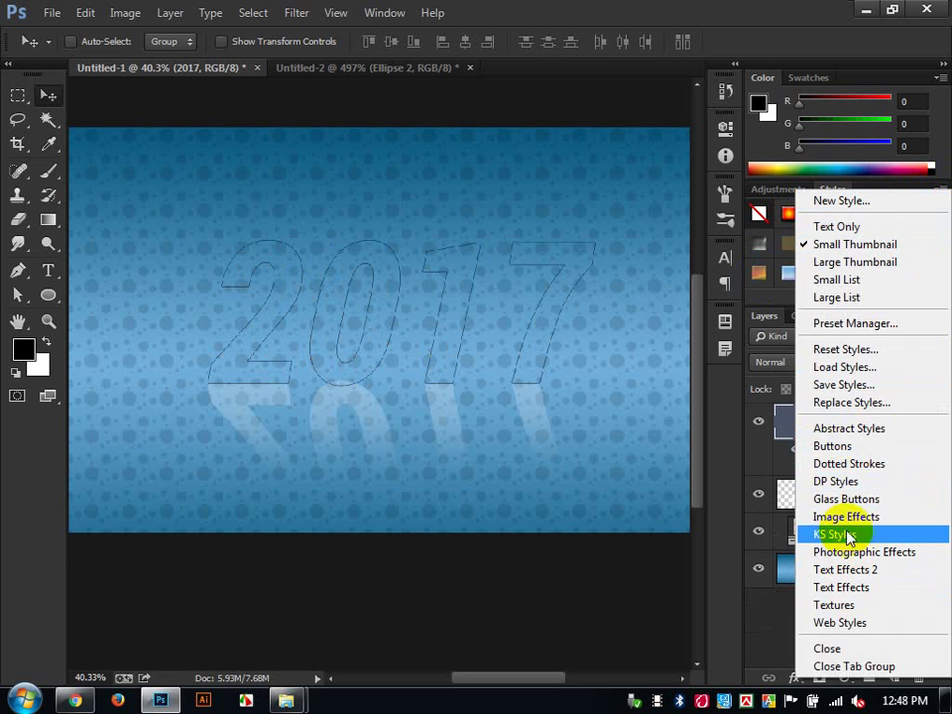
click(853, 464)
click(406, 277)
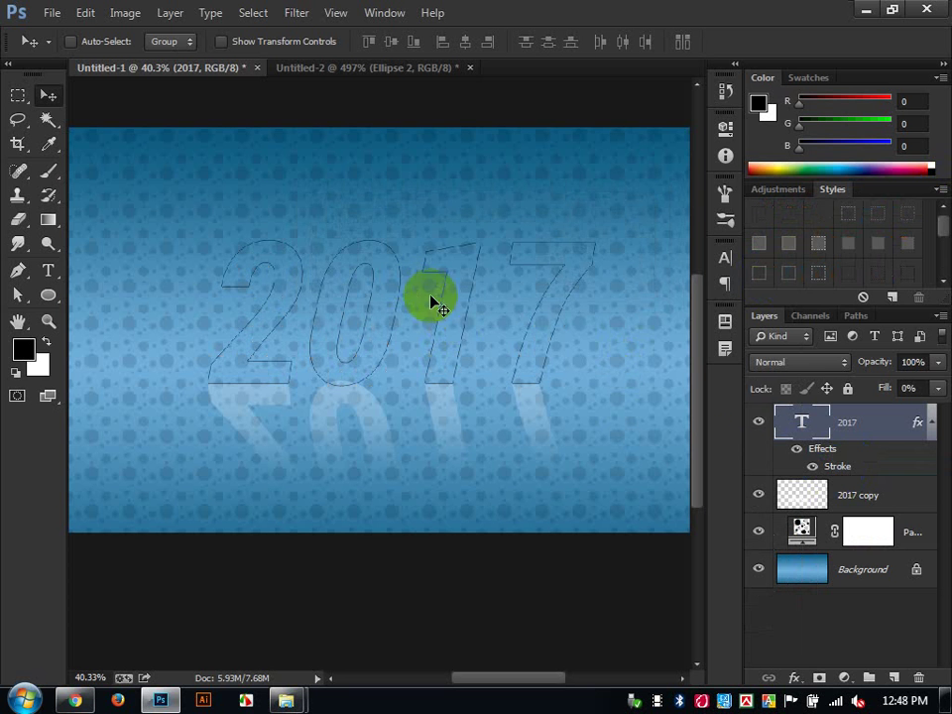
click(801, 274)
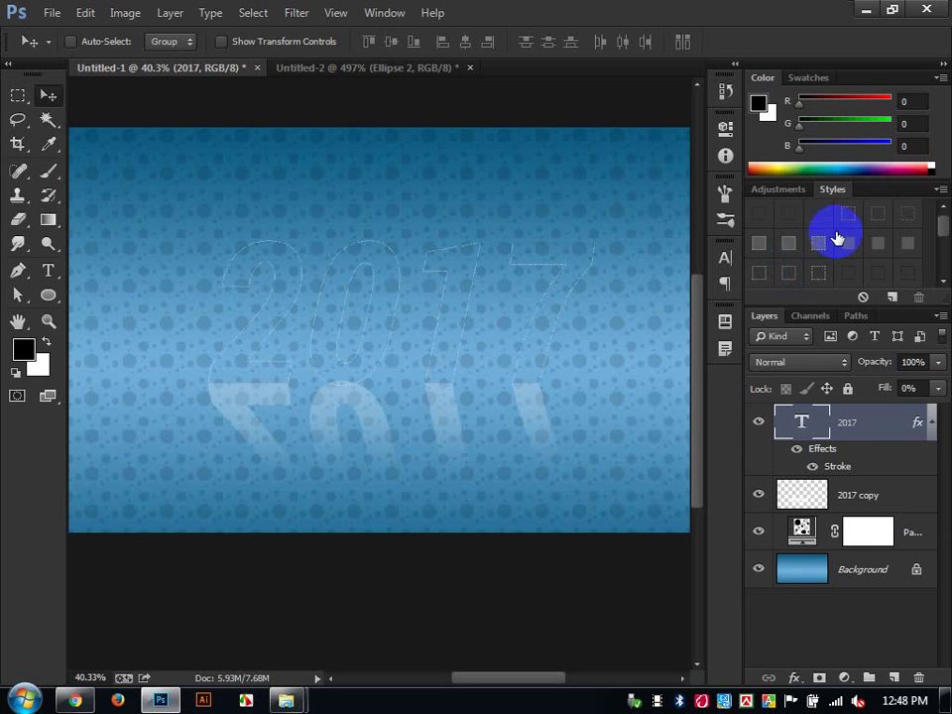
Step: Replace the preset styles with the Photographic Effects set and apply a light textured pattern overlay style to the 2017 text
click(940, 188)
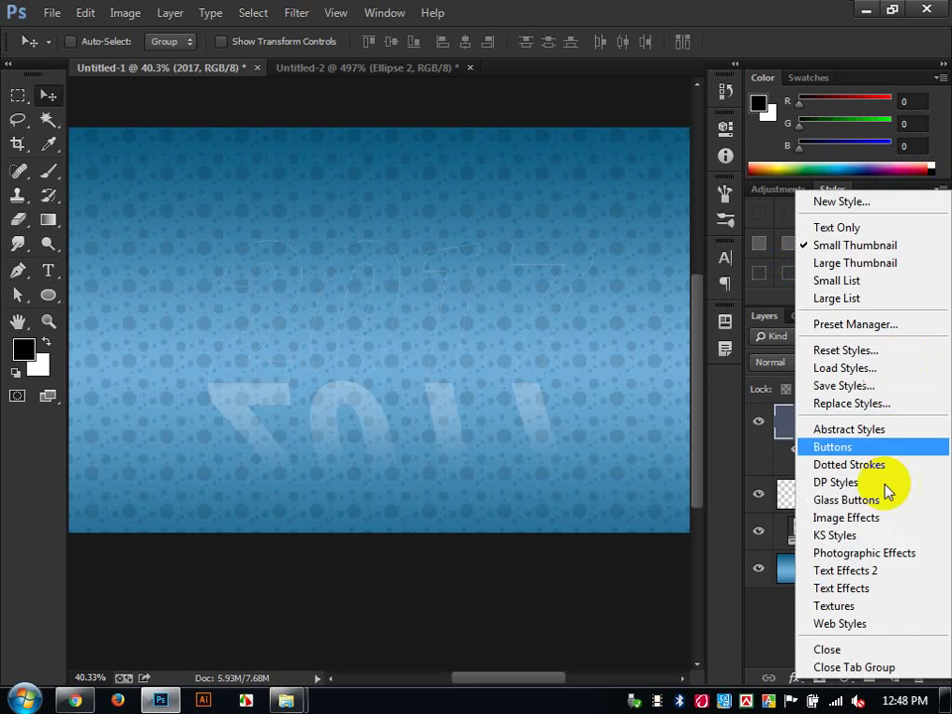
click(853, 552)
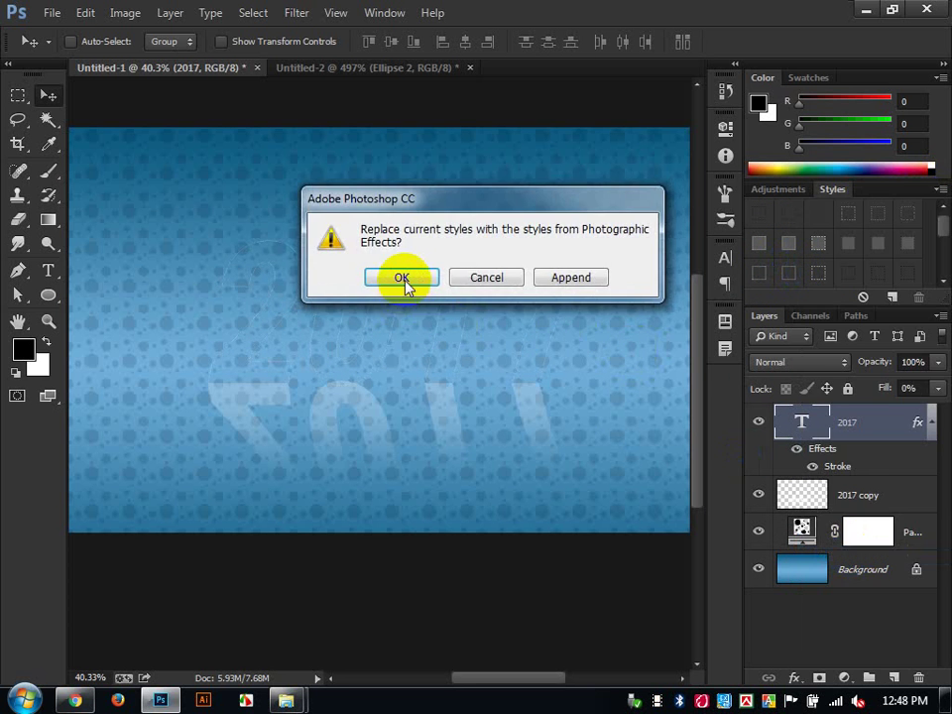
click(403, 277)
click(817, 243)
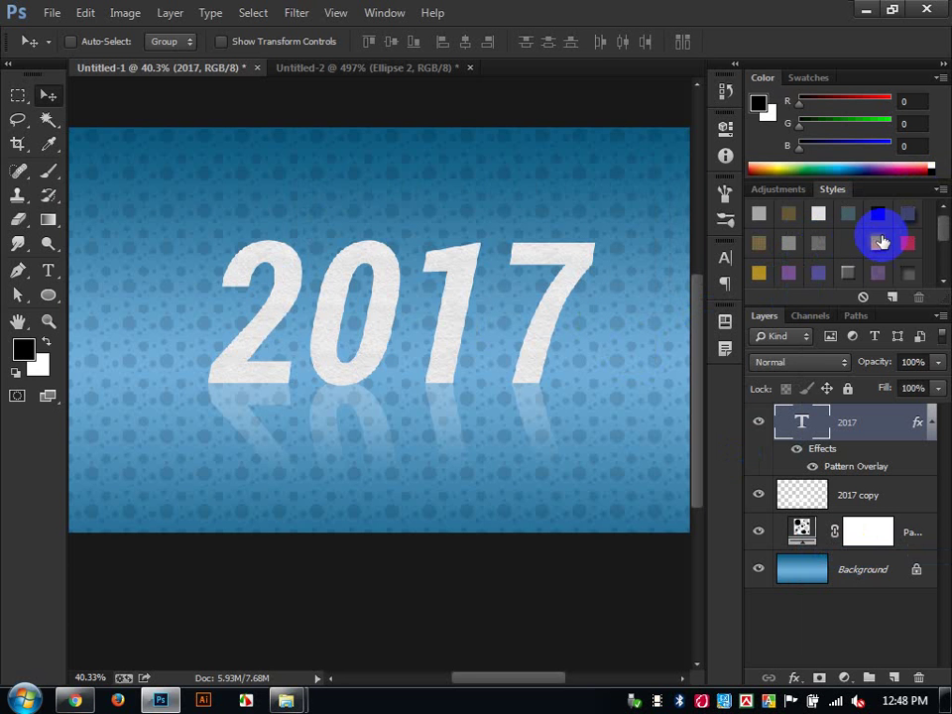
Step: Try further Photographic Effects styles on the 2017 text, ending with the red color overlay in Exclusion blend mode
click(877, 240)
click(907, 253)
click(909, 244)
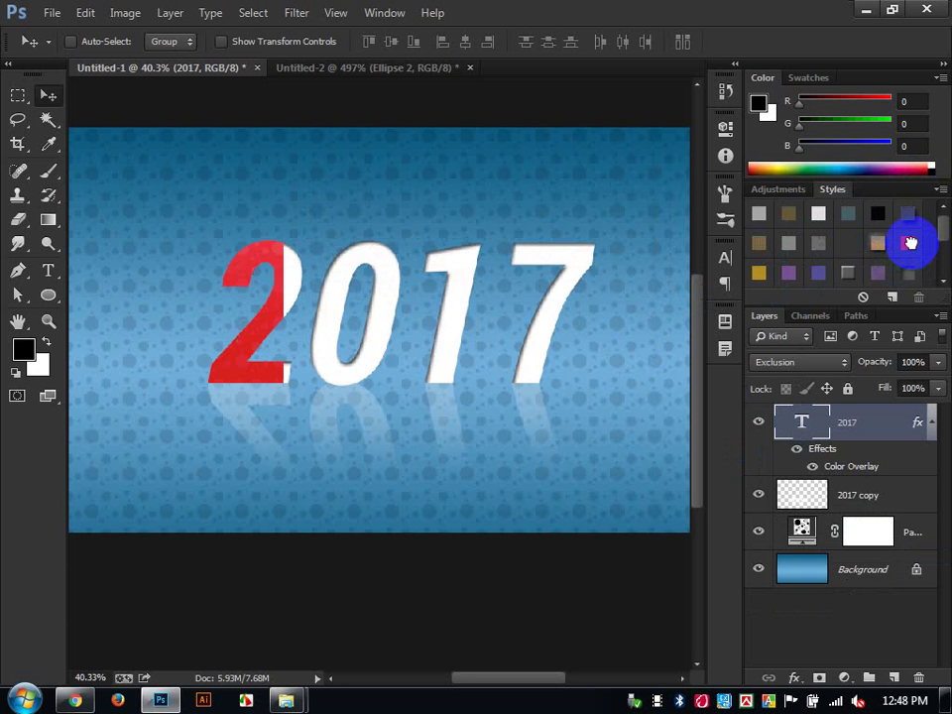
Step: Replace the preset styles with the Text Effects 2 set and try its green gradient, blue and white beveled styles on the 2017 text
click(939, 191)
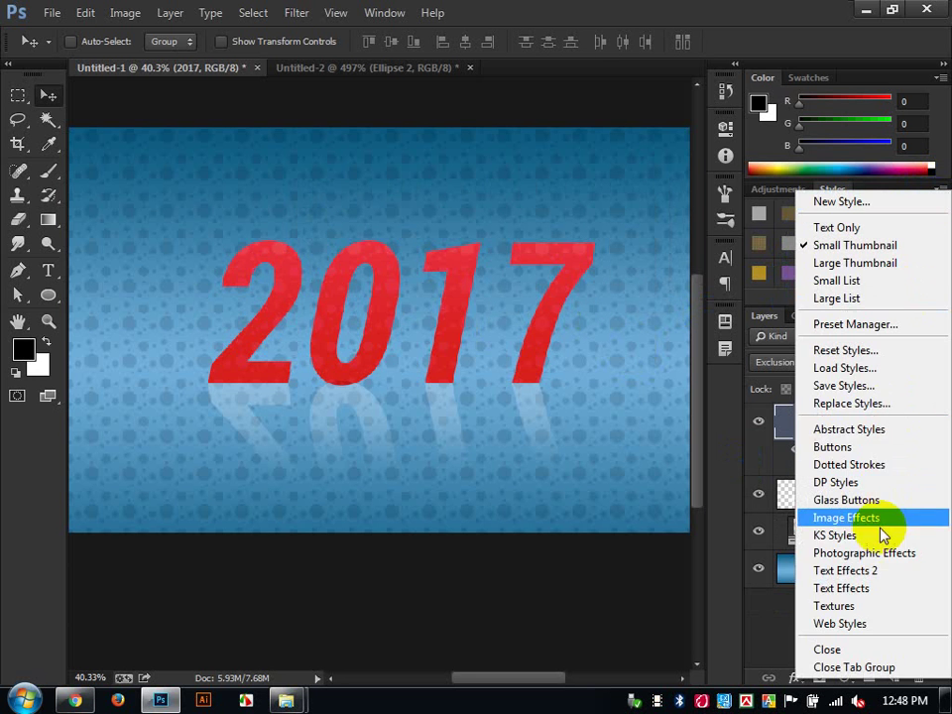
click(881, 569)
click(426, 277)
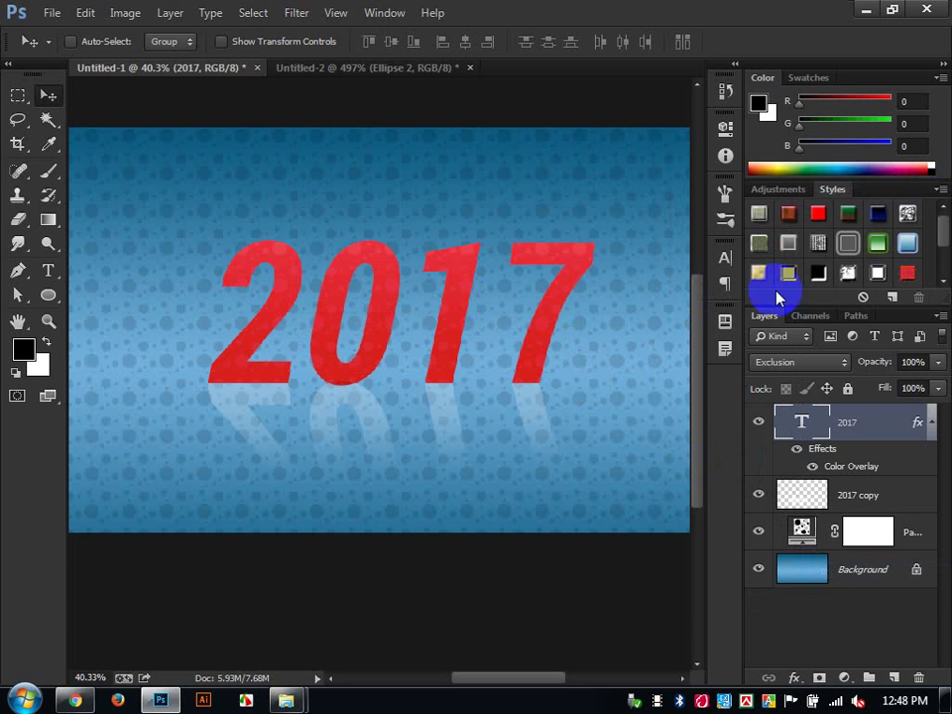
click(873, 242)
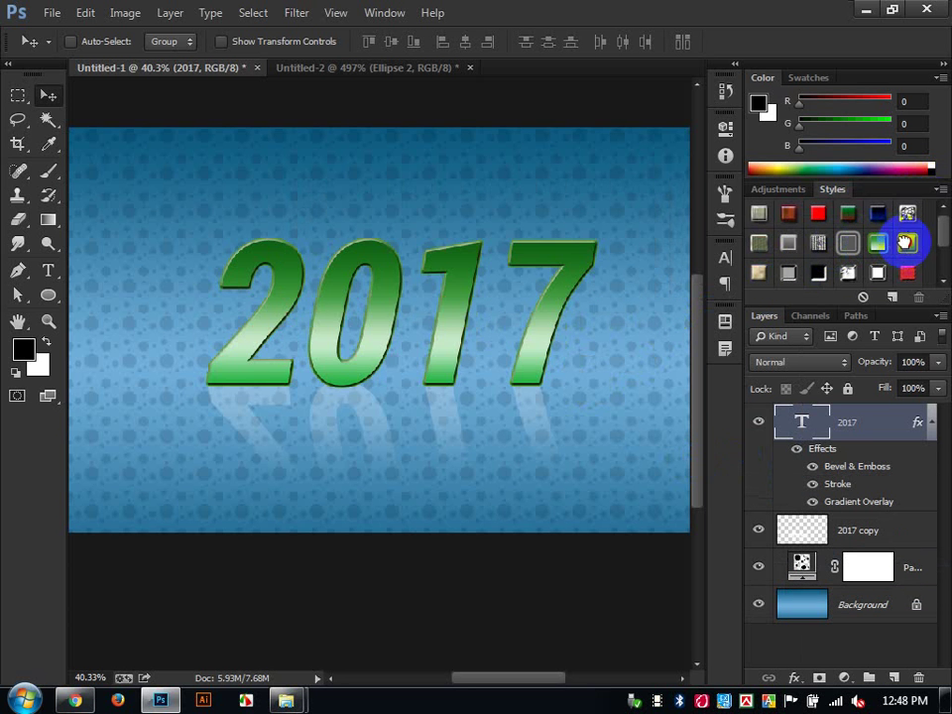
click(905, 242)
click(907, 273)
click(878, 273)
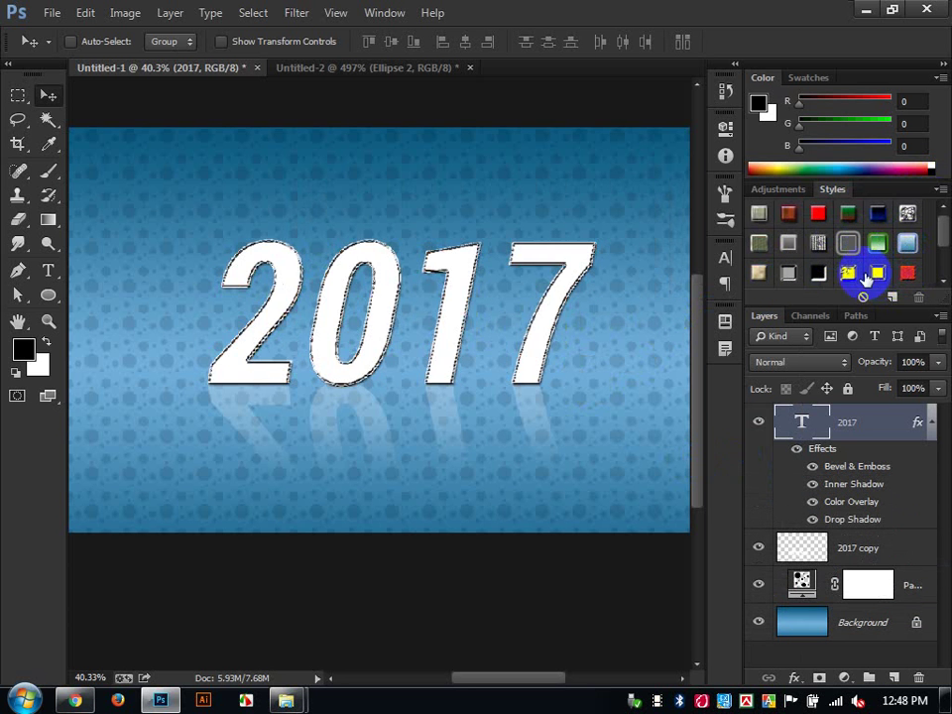
Step: Try the black, textured and Dark Red Bevel styles on the 2017 text, and remove all its effects
click(818, 273)
click(786, 276)
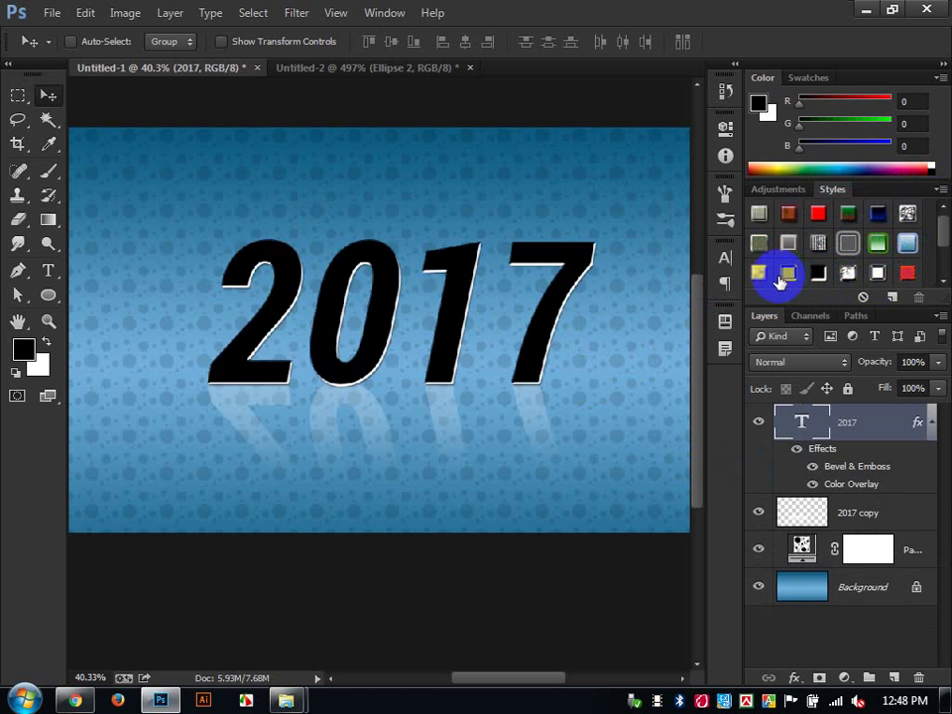
click(759, 273)
click(786, 213)
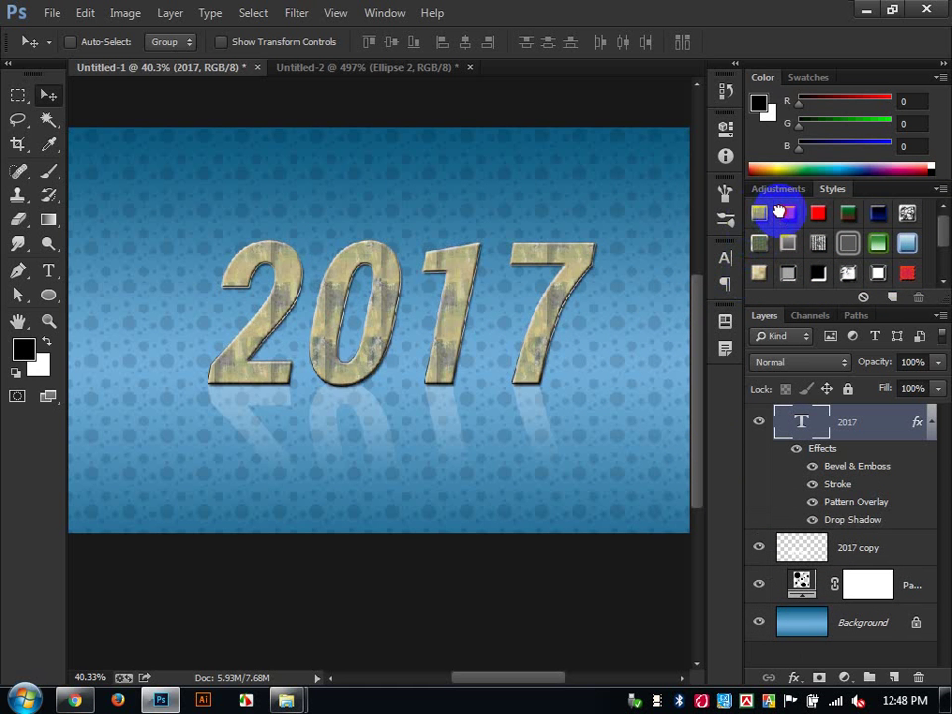
click(784, 215)
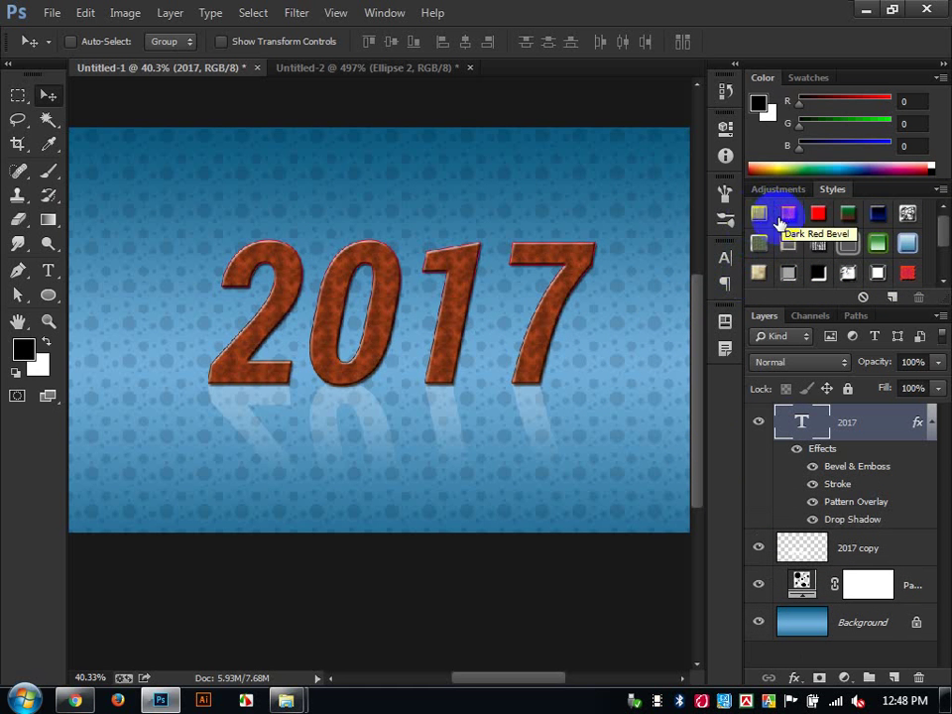
drag(917, 427, 919, 678)
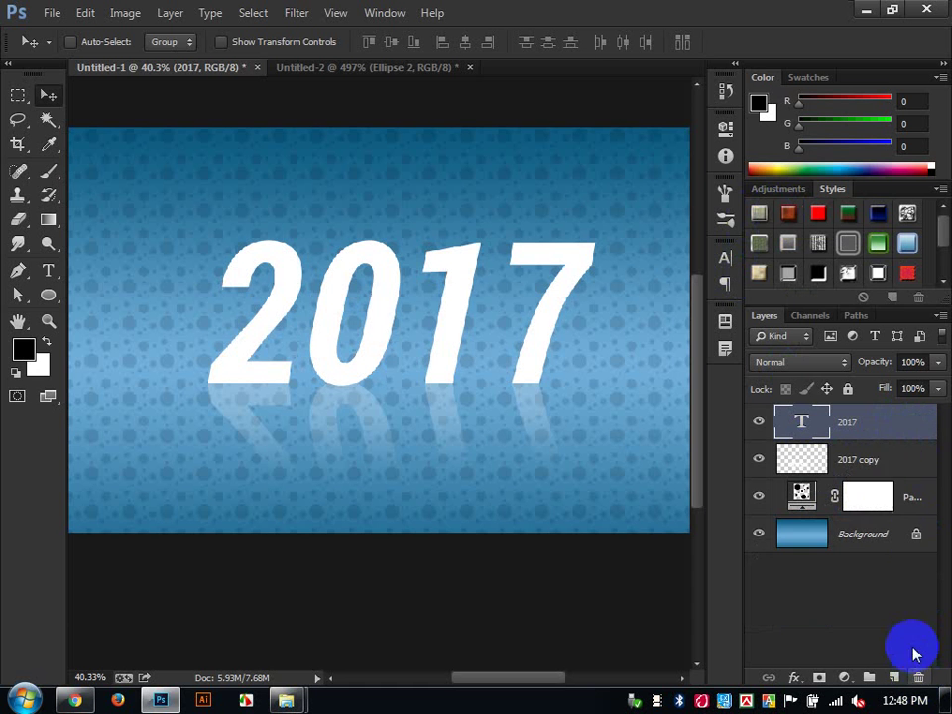
Step: Add a smooth Inner Bevel to the 2017 text with a depth of 358% and an increased size
double_click(805, 424)
drag(457, 93, 575, 63)
click(495, 139)
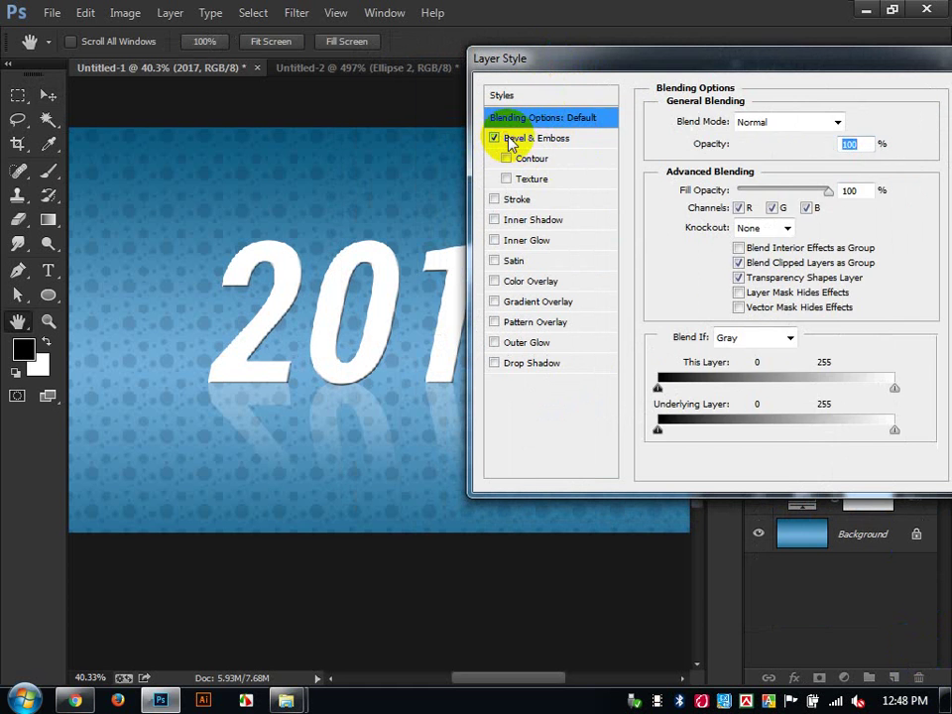
click(536, 138)
mouse_move(740, 168)
mouse_down()
mouse_move(786, 169)
mouse_move(765, 173)
mouse_move(748, 206)
mouse_up()
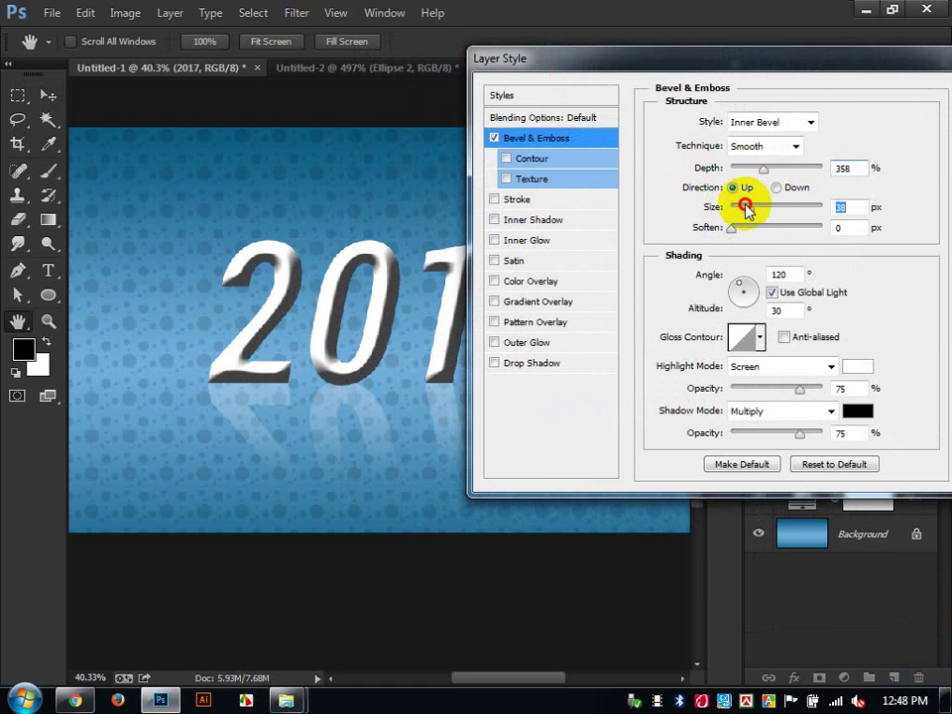
Step: Add a 9 px black outside stroke and a 90 px Outer Glow to the 2017 text and apply the layer style
click(510, 201)
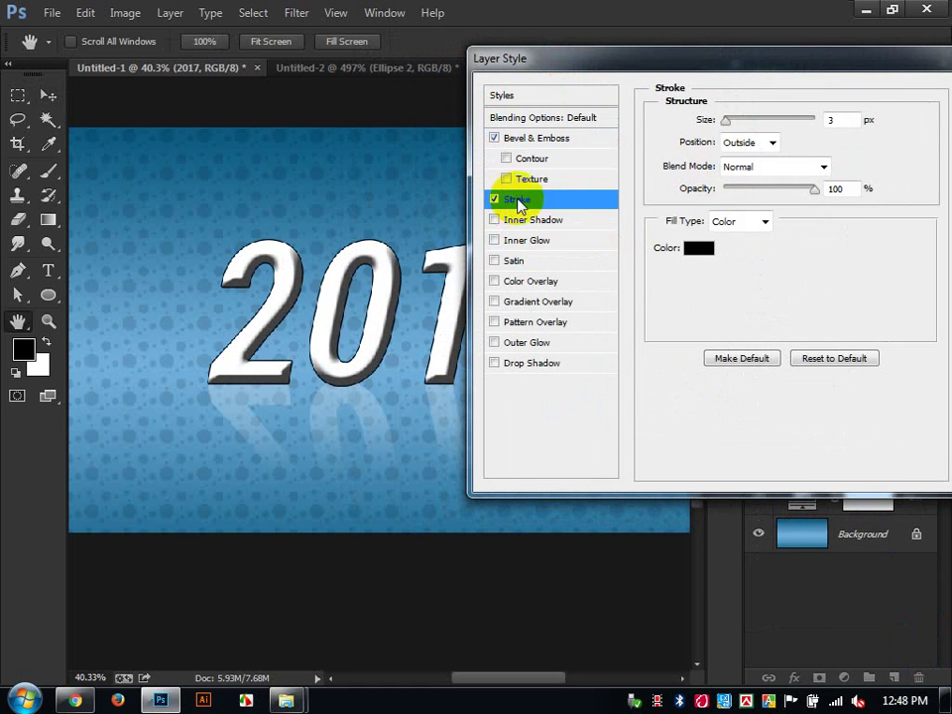
click(731, 122)
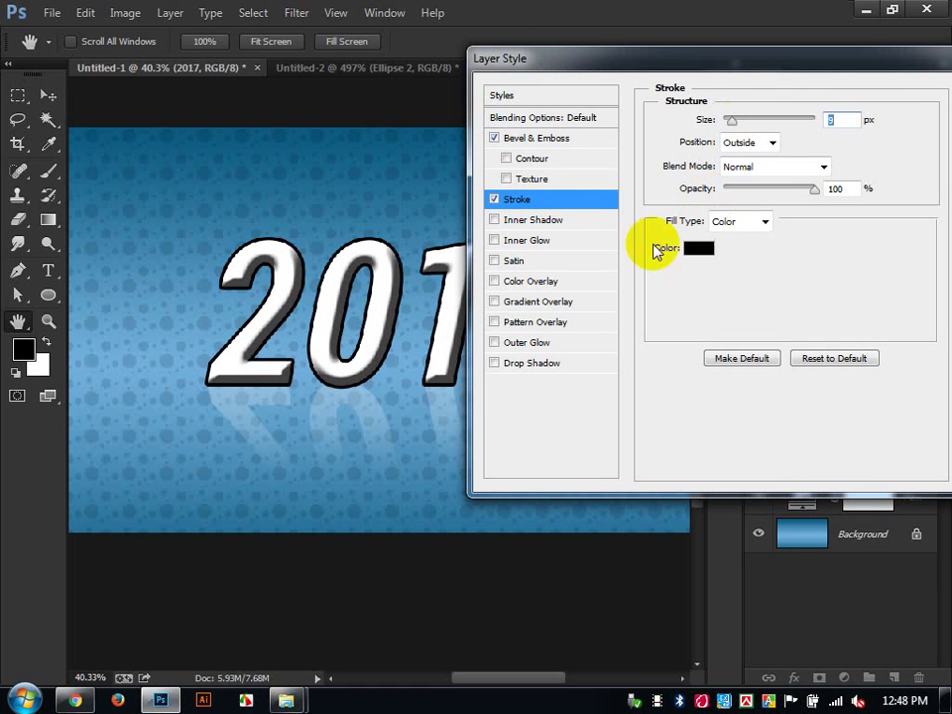
click(527, 343)
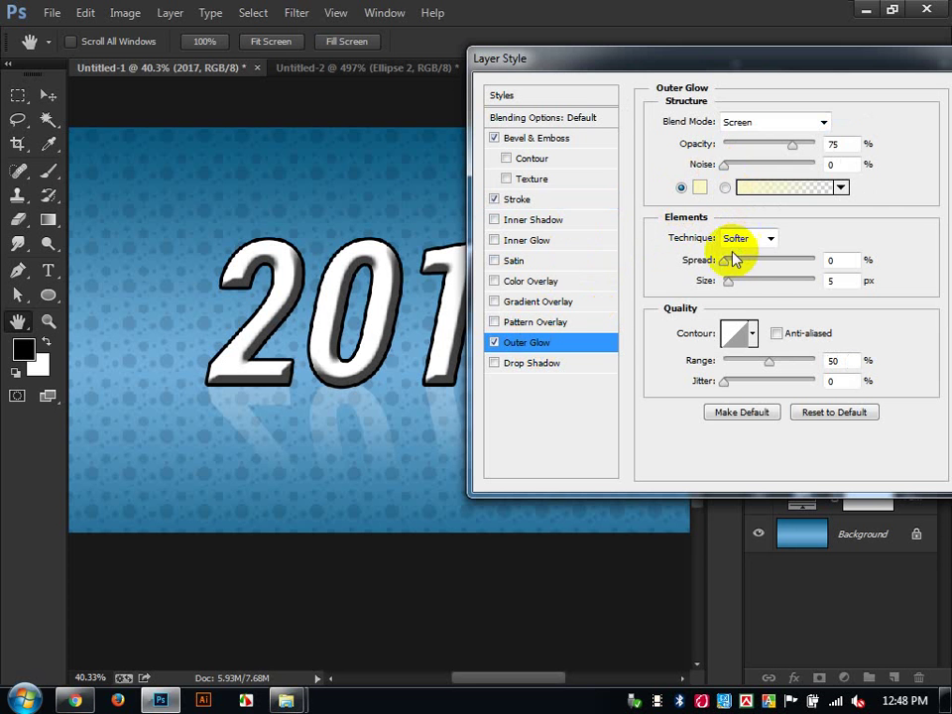
drag(729, 281, 762, 282)
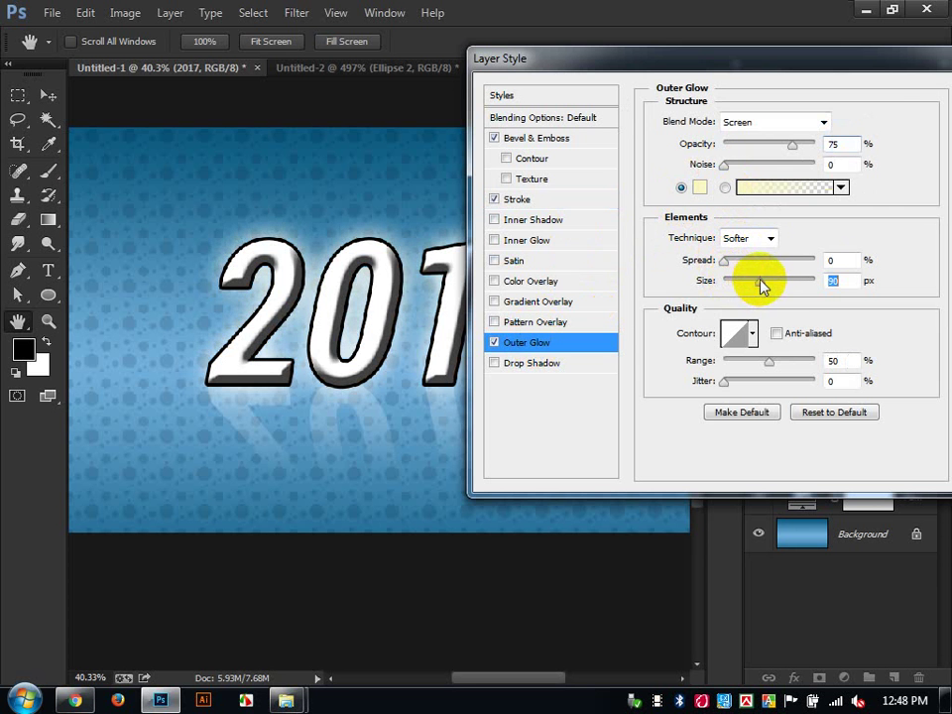
drag(882, 59, 551, 75)
click(671, 111)
key(v)
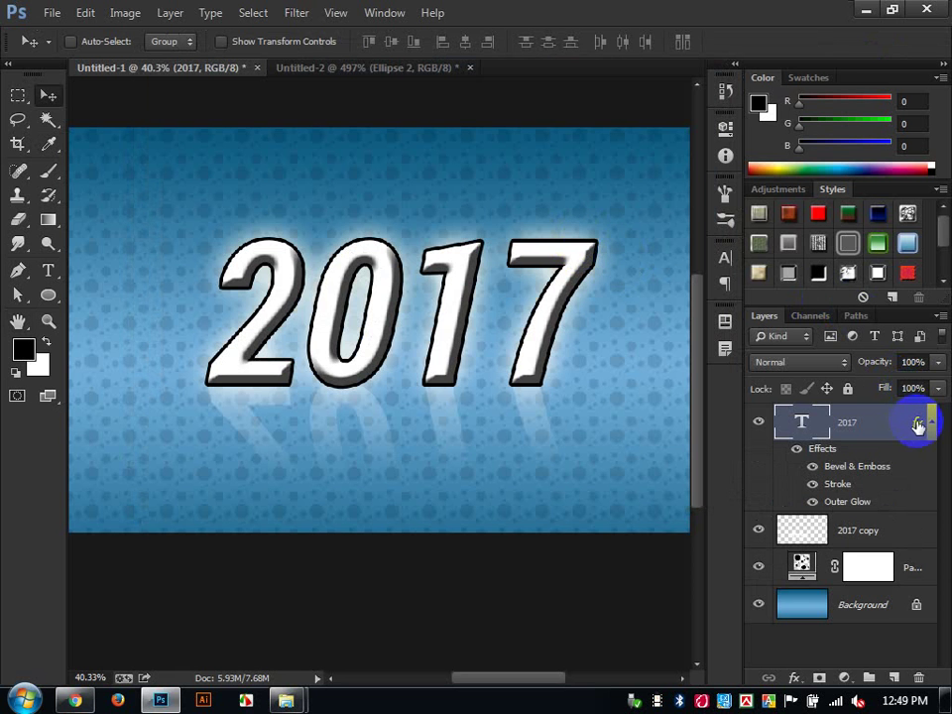
Step: Compare the 2017 text with its effects hidden and shown, and delete all its effects
click(798, 449)
click(798, 449)
click(797, 450)
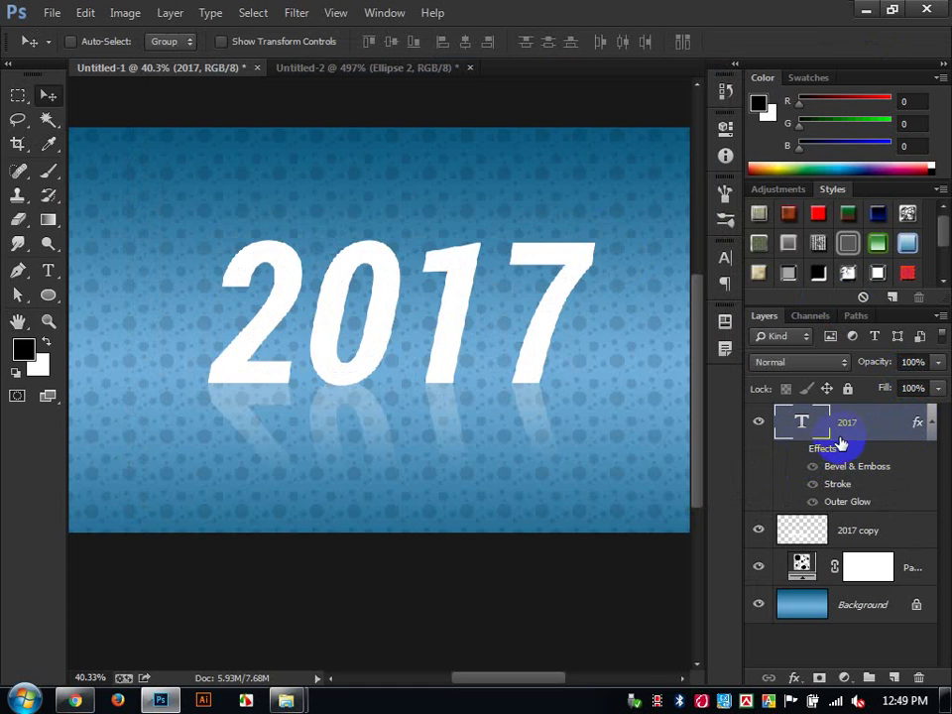
click(798, 449)
drag(911, 425, 918, 678)
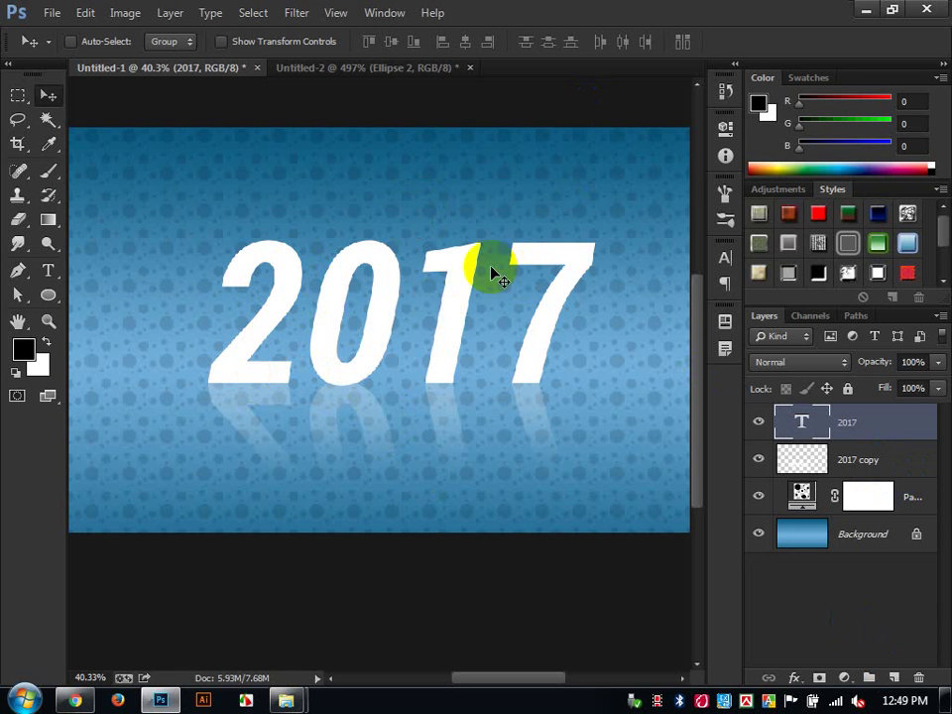
Step: Delete the 2017 copy reflection layer and the circle Pattern Fill layer
click(868, 462)
key(Delete)
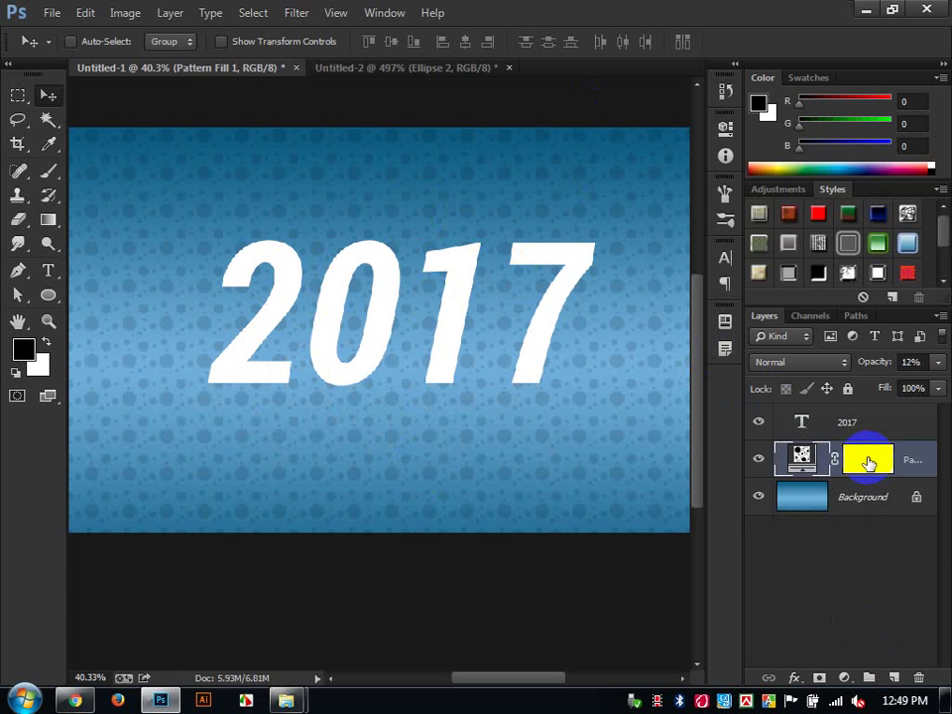
key(Delete)
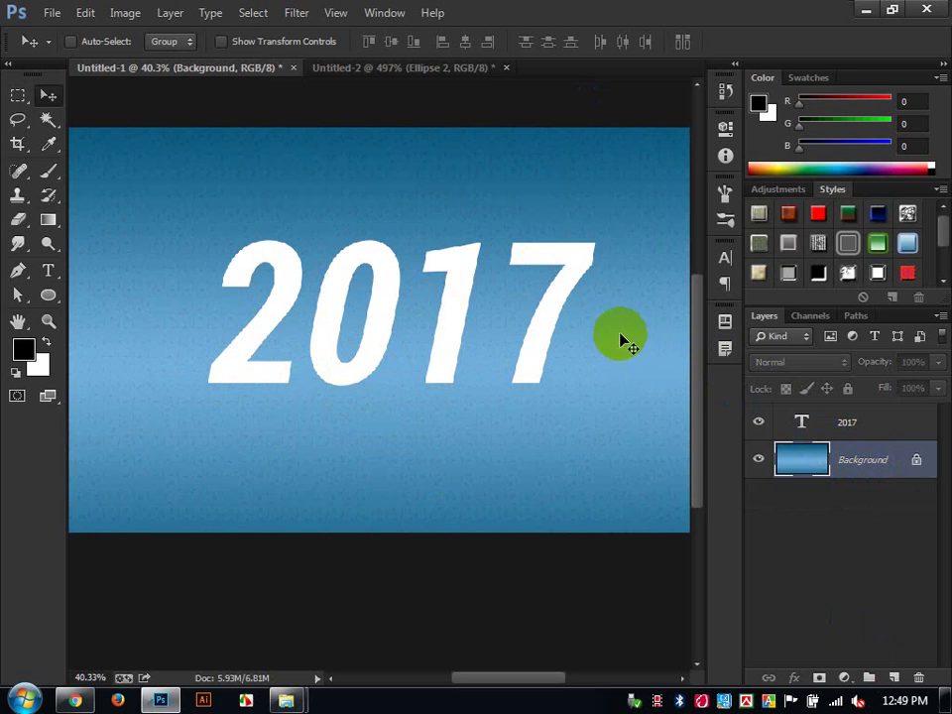
Step: Duplicate the 2017 text layer and shift the copy below the original so the two partly overlap
click(832, 425)
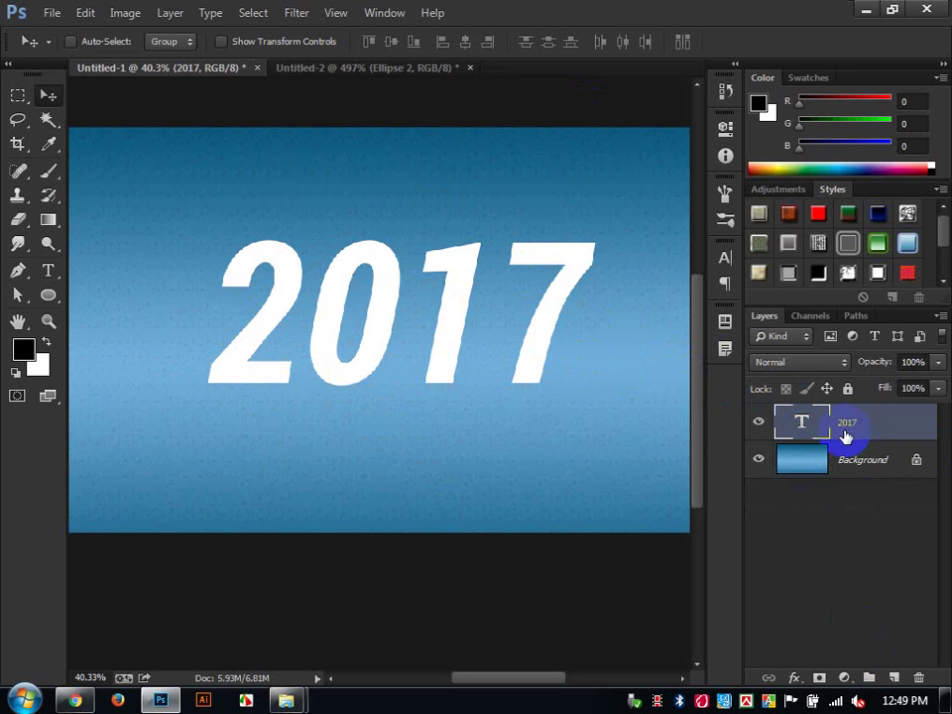
key(ctrl+j)
drag(457, 340, 465, 462)
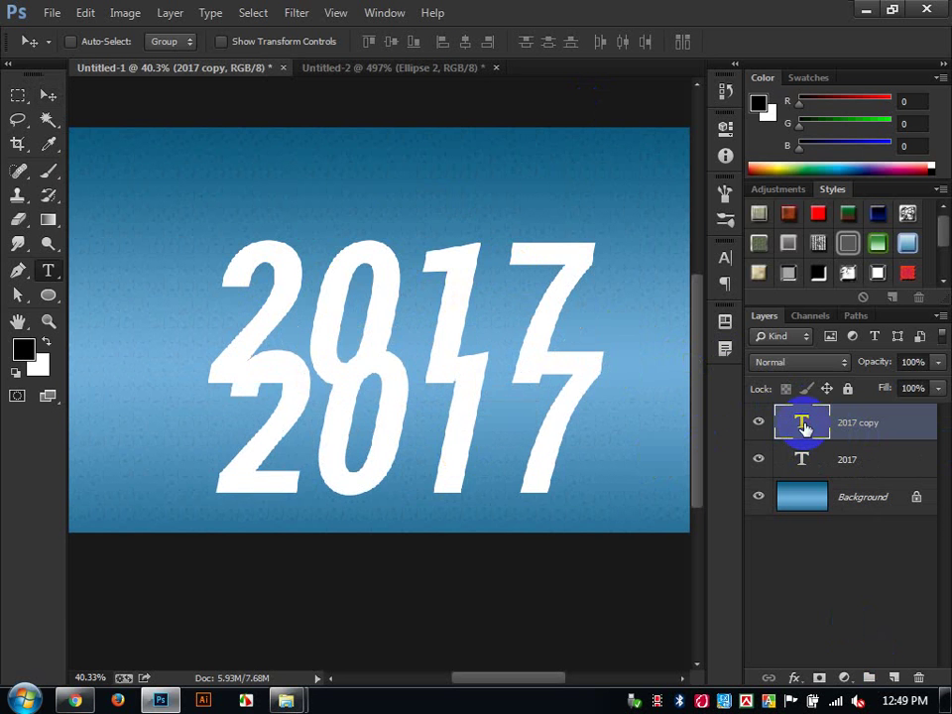
Step: Change the text color of the duplicated 2017 to black (000000)
double_click(803, 424)
click(621, 42)
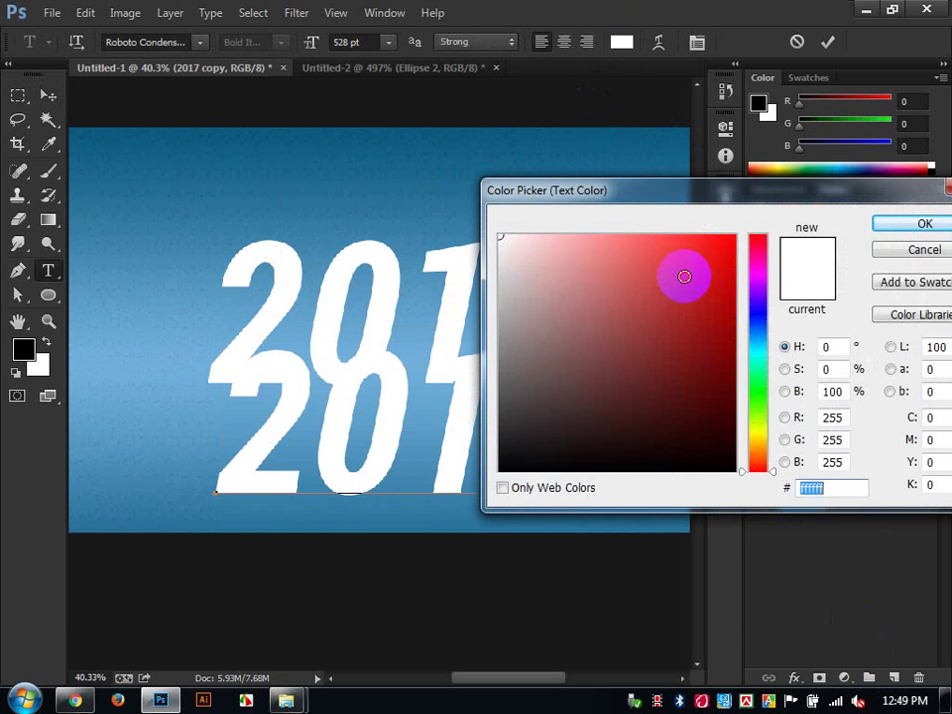
drag(685, 275, 499, 474)
click(923, 221)
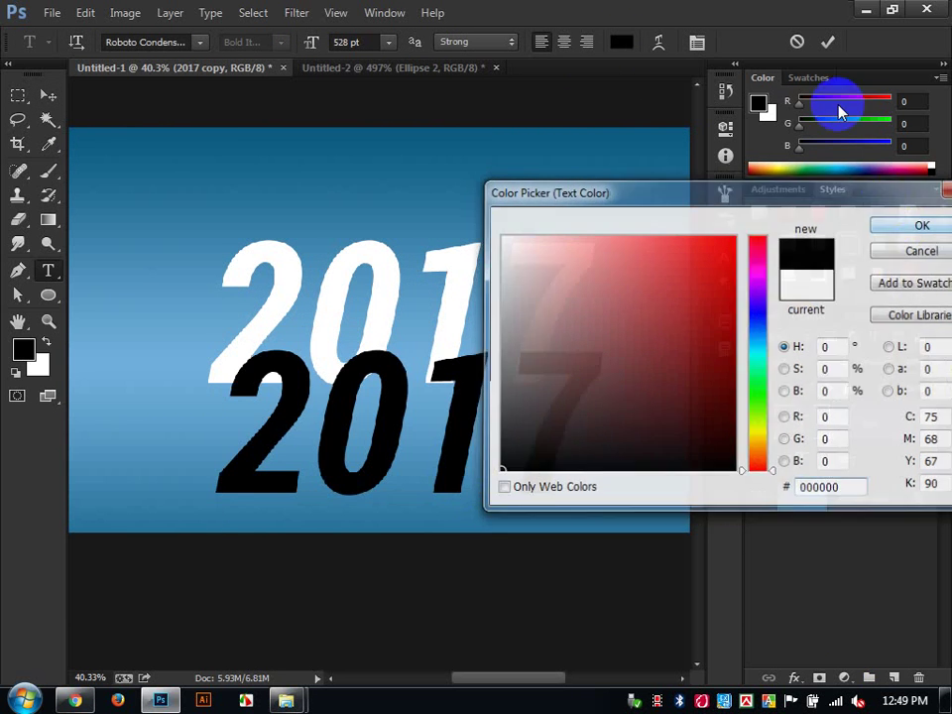
click(827, 42)
key(v)
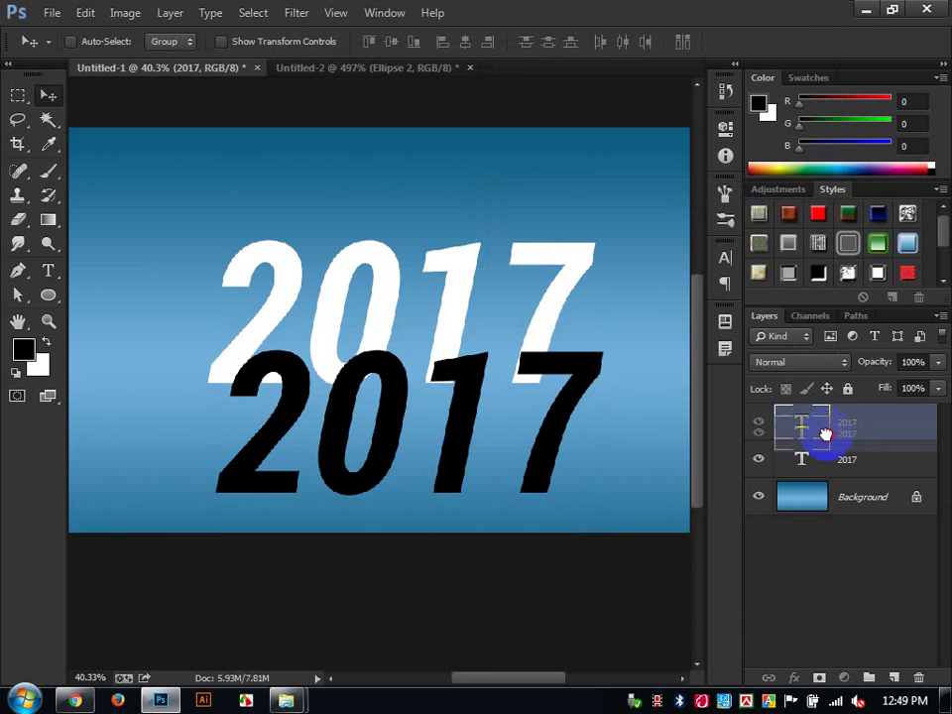
Step: Move the black 2017 onto the white text with a slight offset and place its layer beneath the white text layer
drag(595, 408, 582, 304)
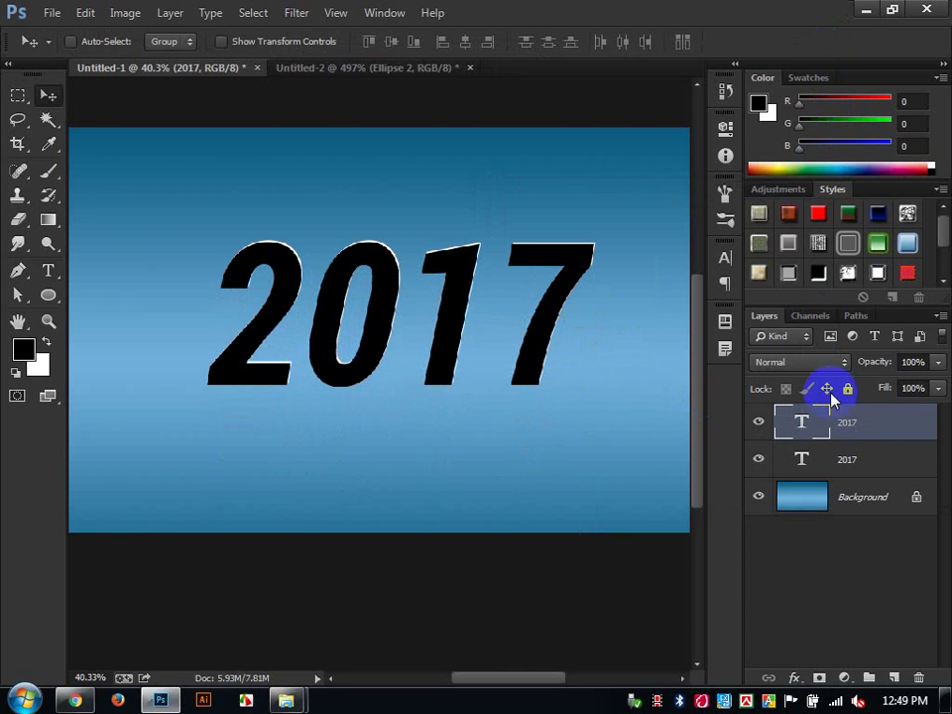
drag(838, 422, 859, 466)
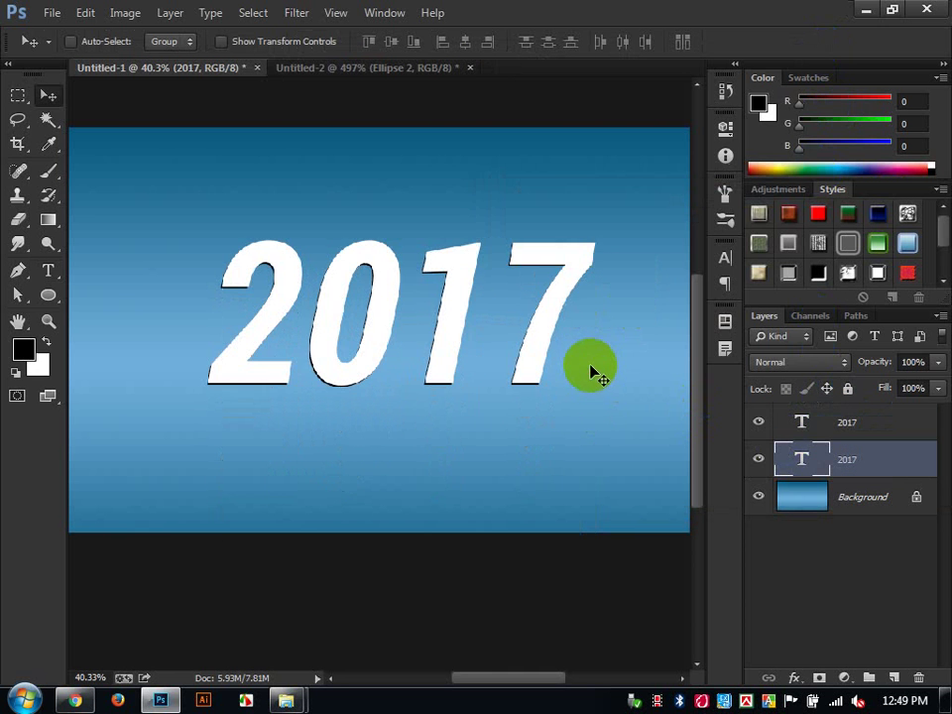
key(ctrl+t)
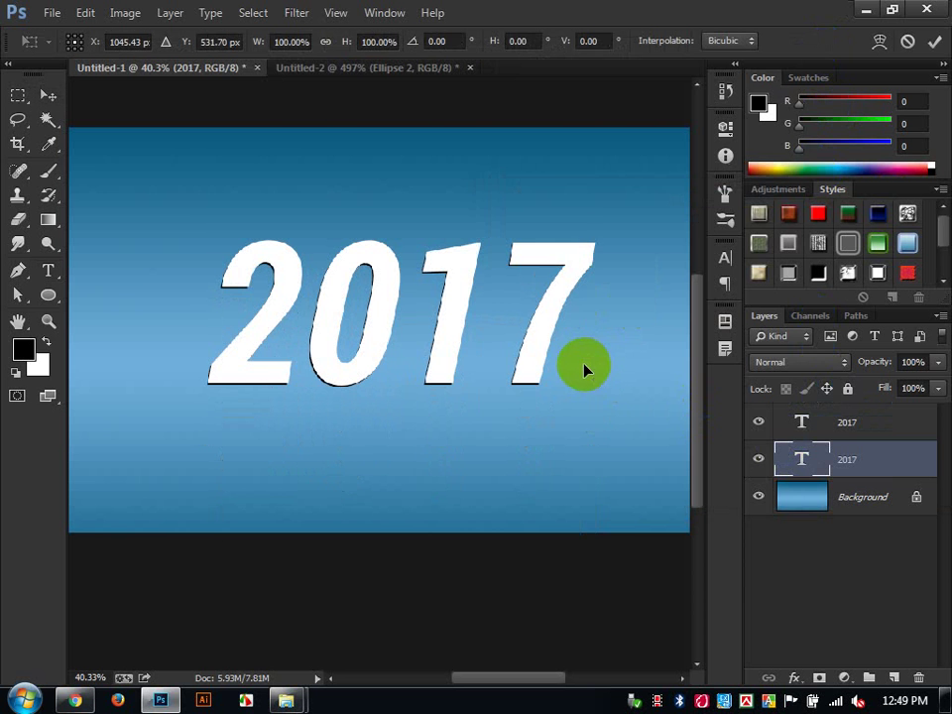
right_click(528, 302)
click(850, 101)
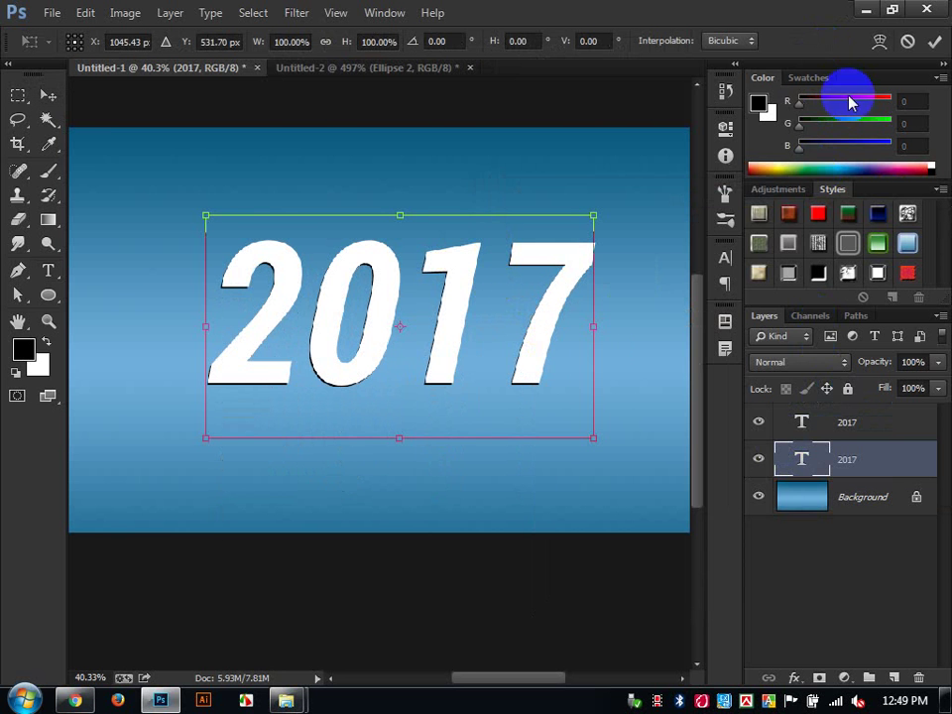
click(907, 42)
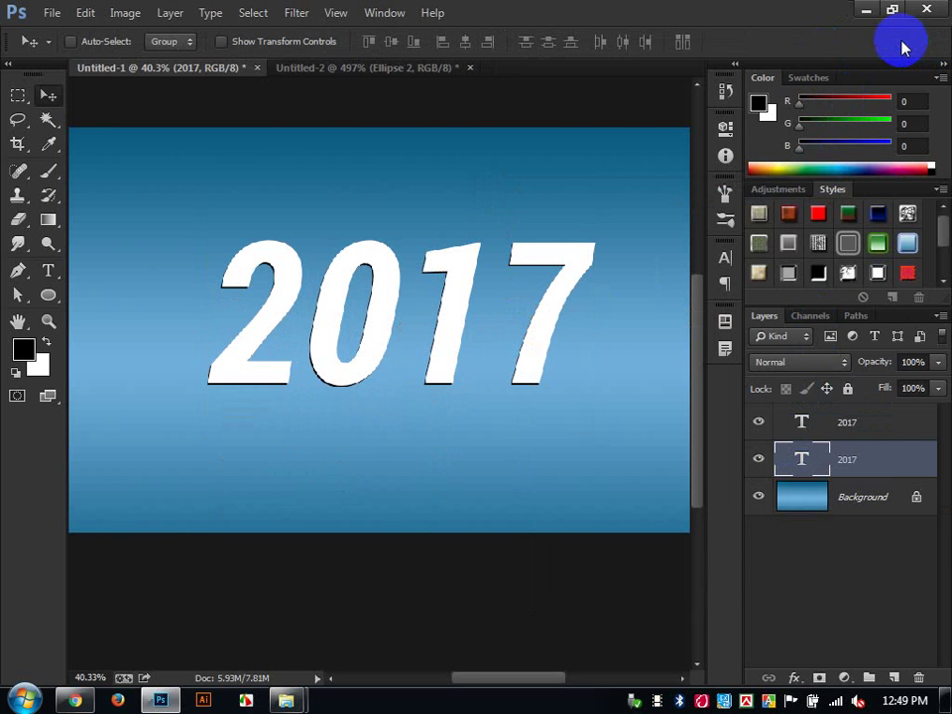
Step: Rasterize the black 2017 layer and distort it into a slanted cast shadow, about 45% high with a horizontal skew of about 53°
right_click(879, 457)
click(711, 288)
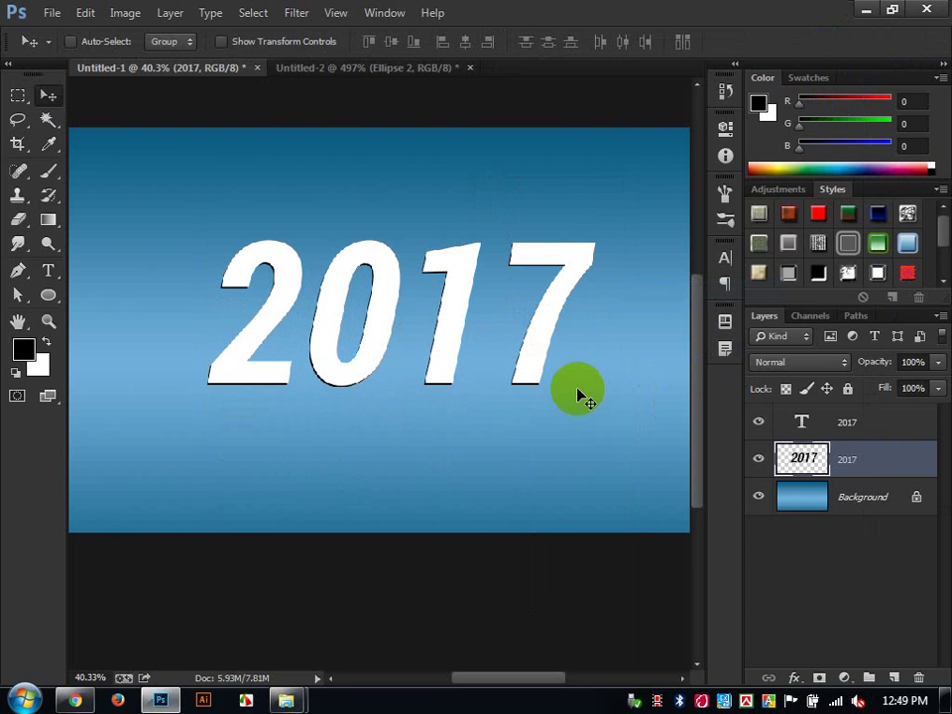
key(ctrl+t)
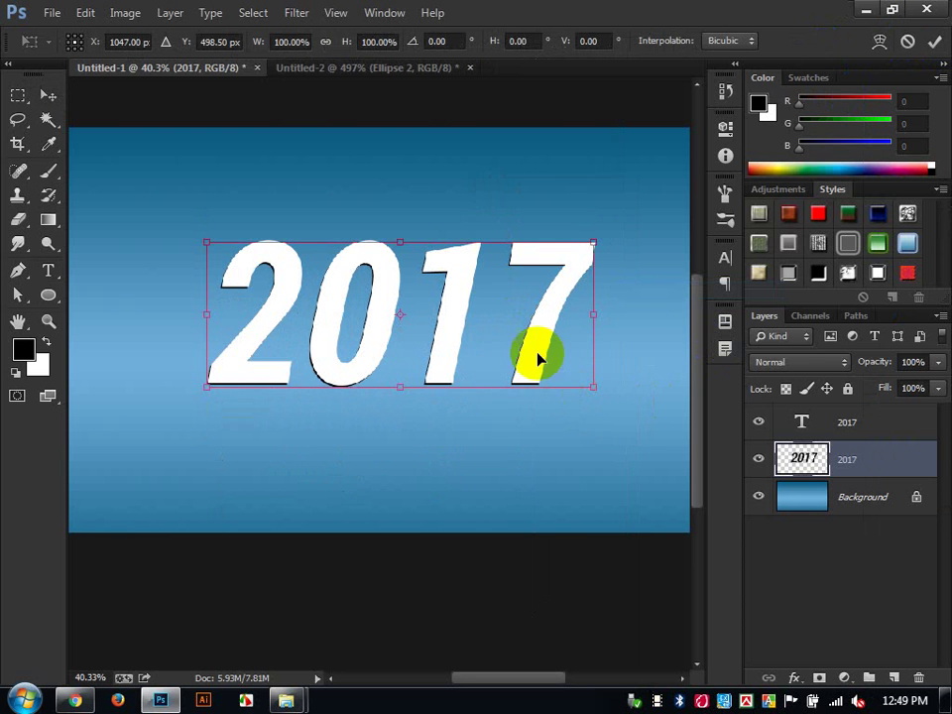
right_click(463, 295)
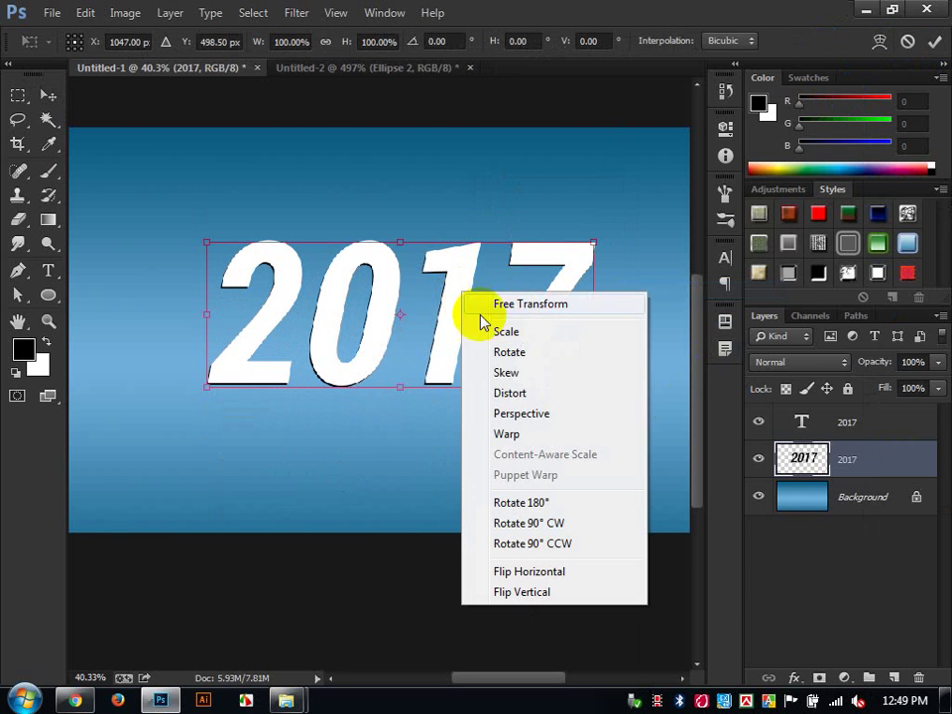
click(511, 394)
drag(404, 247, 312, 326)
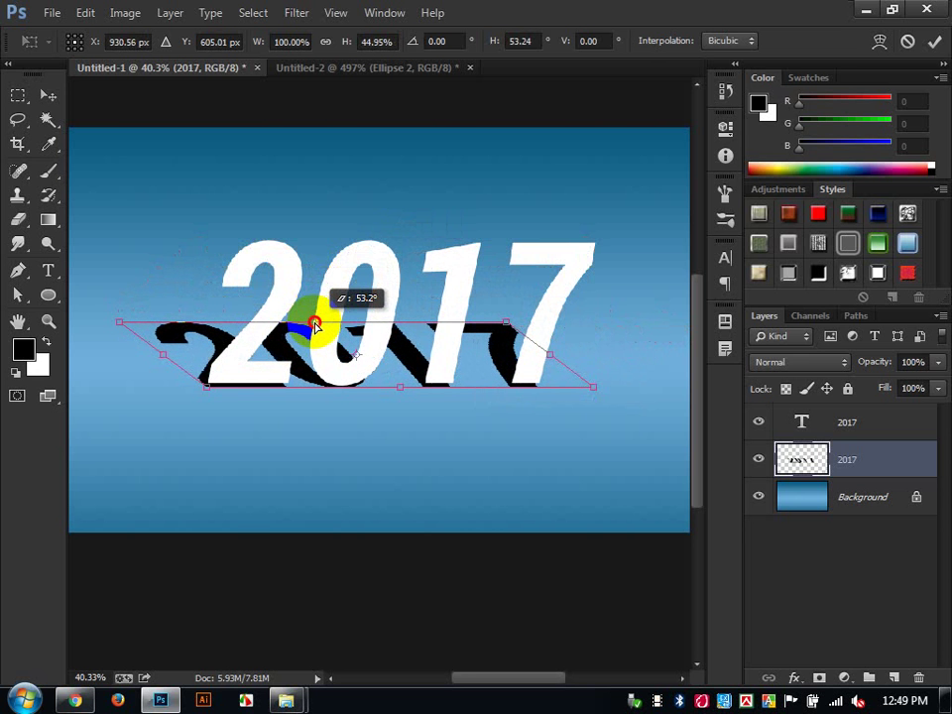
click(932, 41)
scroll(452, 408, up, 4)
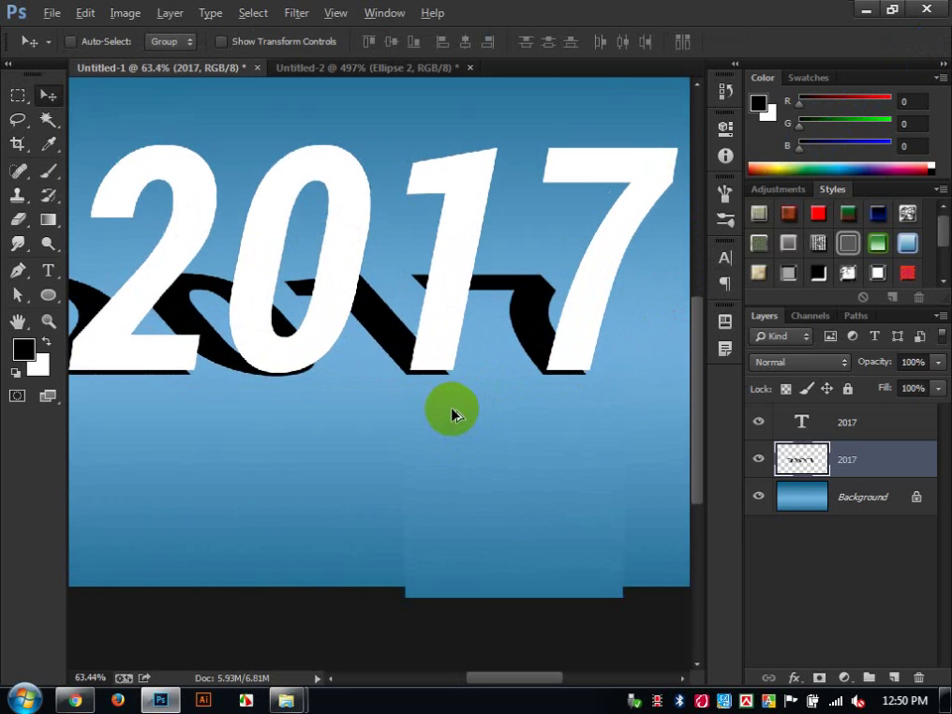
Step: Nudge the black 2017 shadow up and slightly to the right until its base meets the bottom edge of the white text
key(Up)
key(Up)
key(Up)
key(Up)
key(Up)
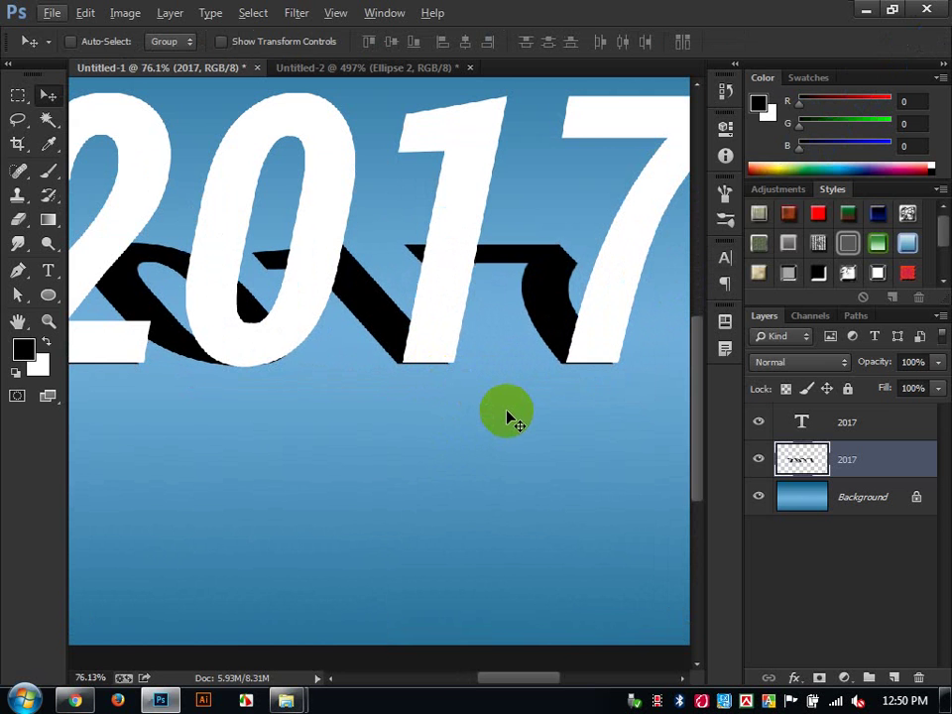
key(Up)
key(Up)
key(Up)
key(Up)
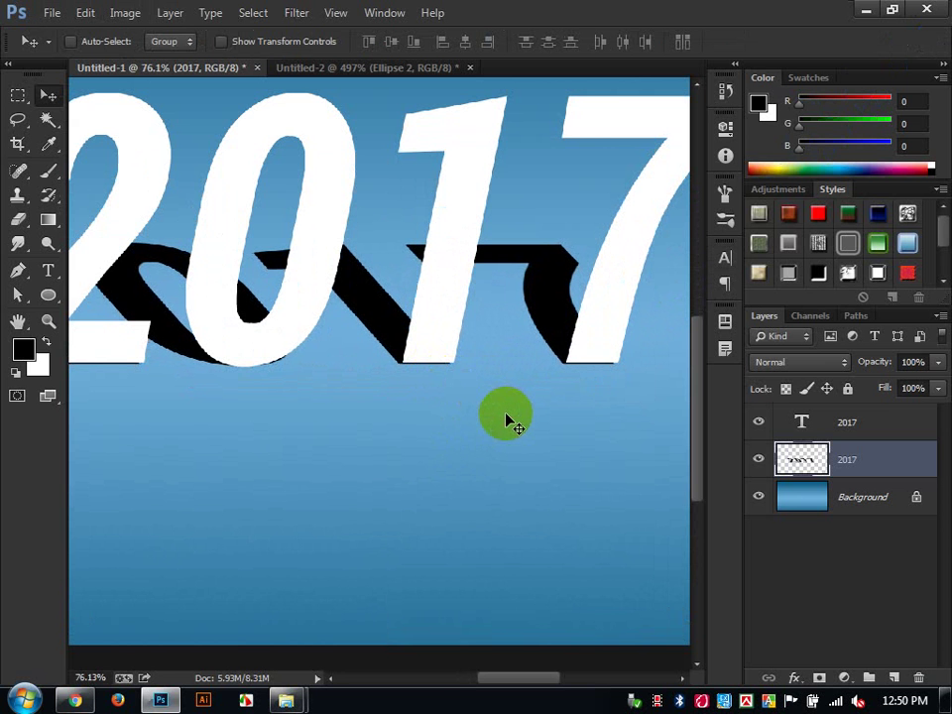
key(Right)
key(Up)
key(Up)
key(Down)
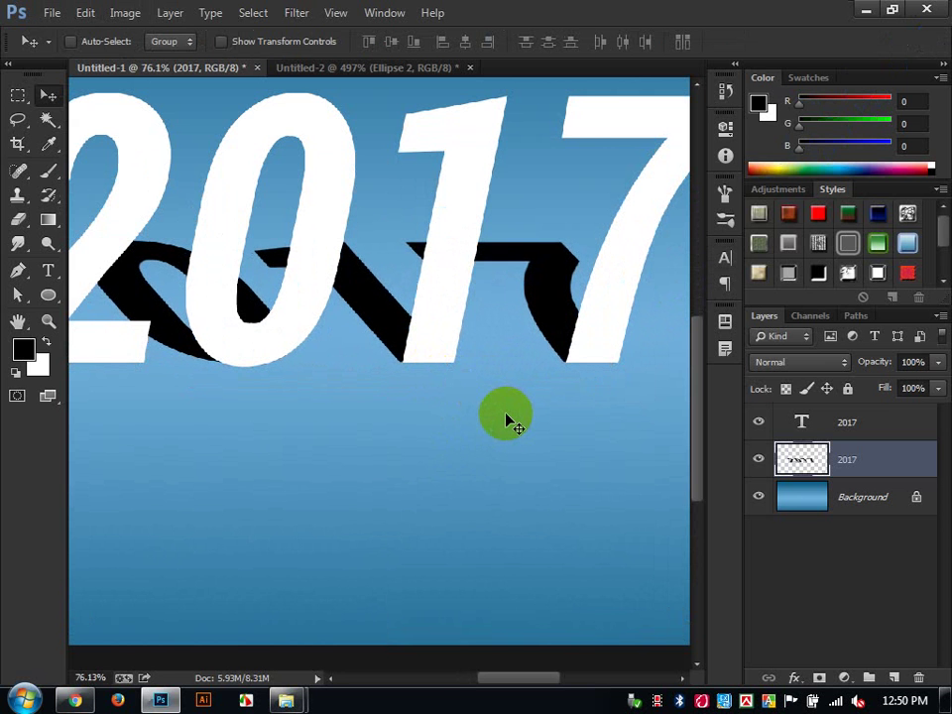
Step: Lower the shadow layer's opacity to 51% and fade the shadow's upper part with the soft 500 px Eraser
scroll(506, 422, down, 4)
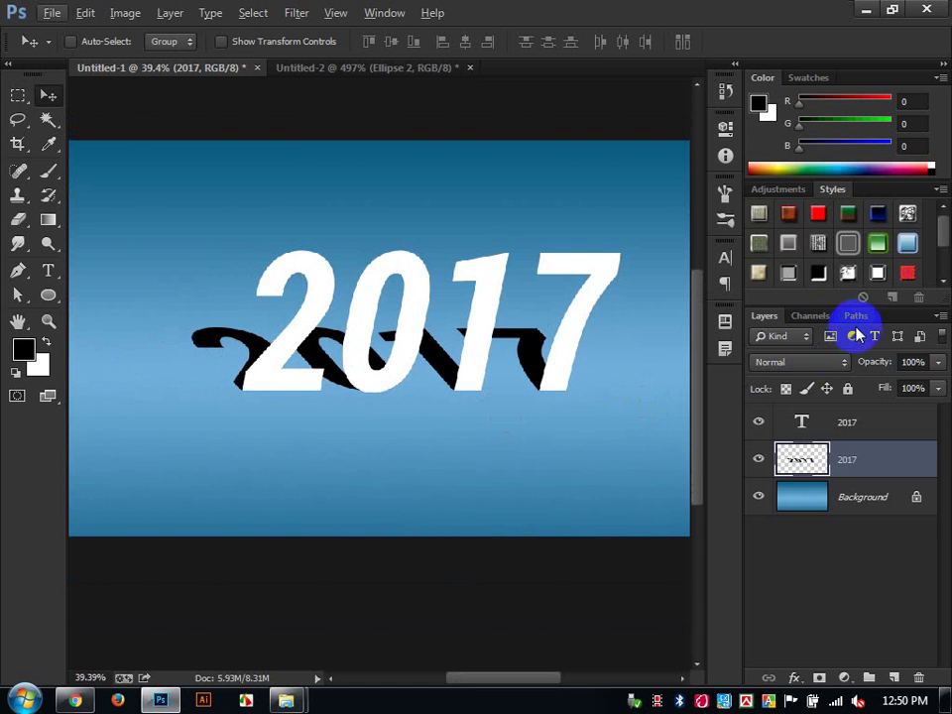
drag(878, 364, 834, 366)
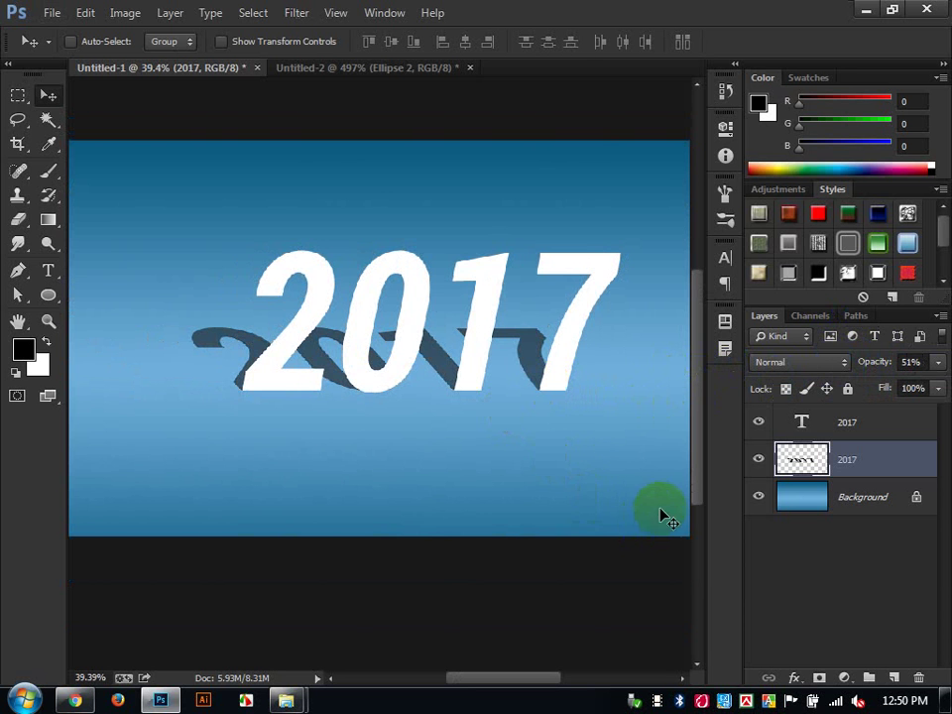
click(17, 220)
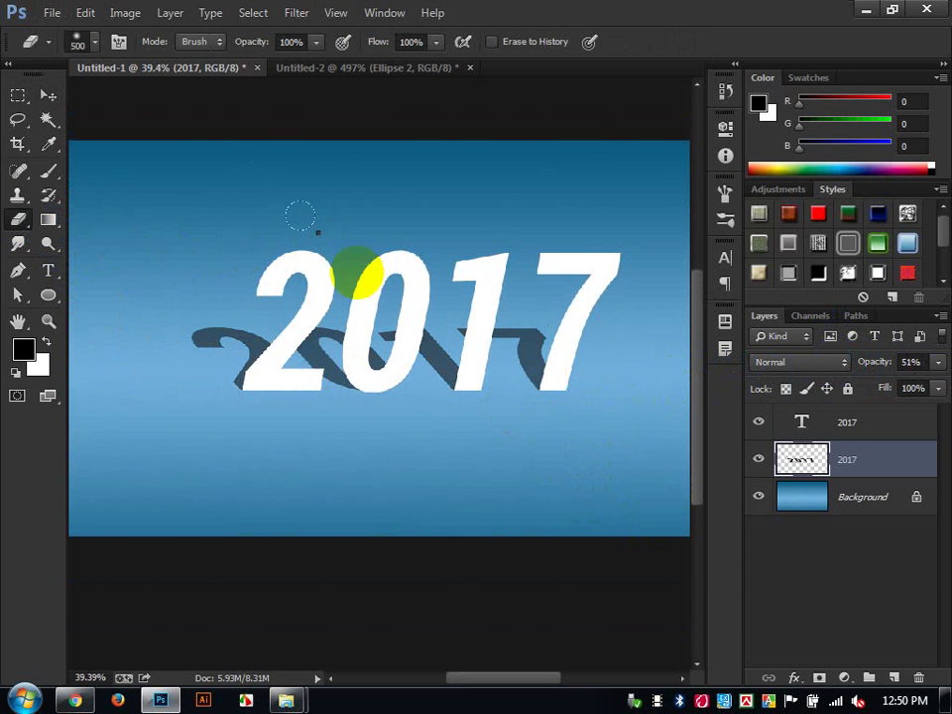
right_click(351, 270)
click(599, 4)
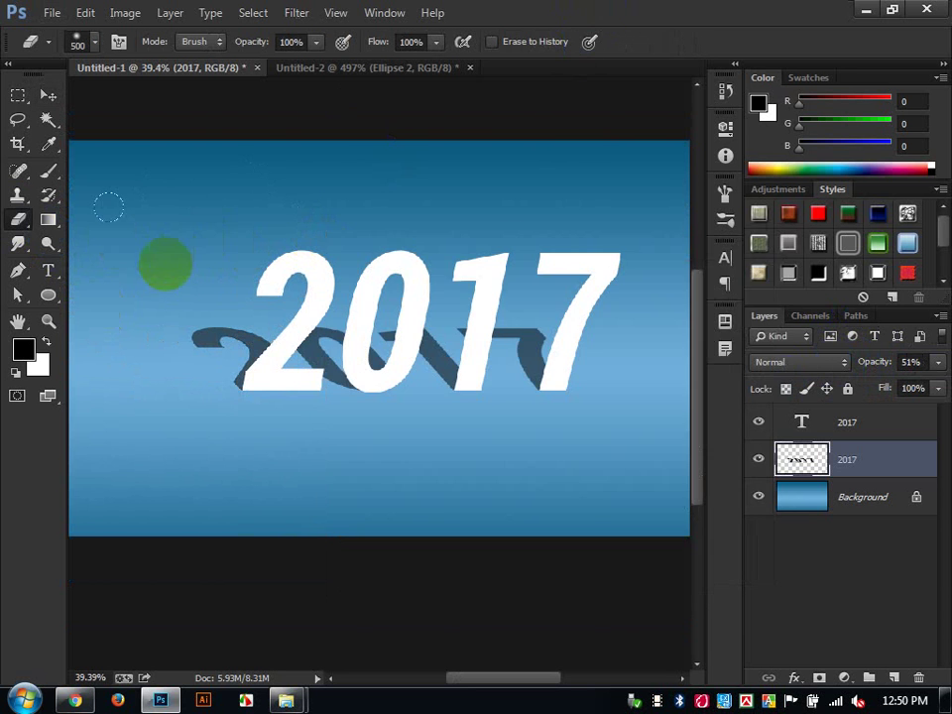
click(194, 265)
mouse_move(194, 265)
mouse_down()
mouse_move(555, 262)
mouse_move(169, 263)
mouse_move(569, 265)
mouse_up()
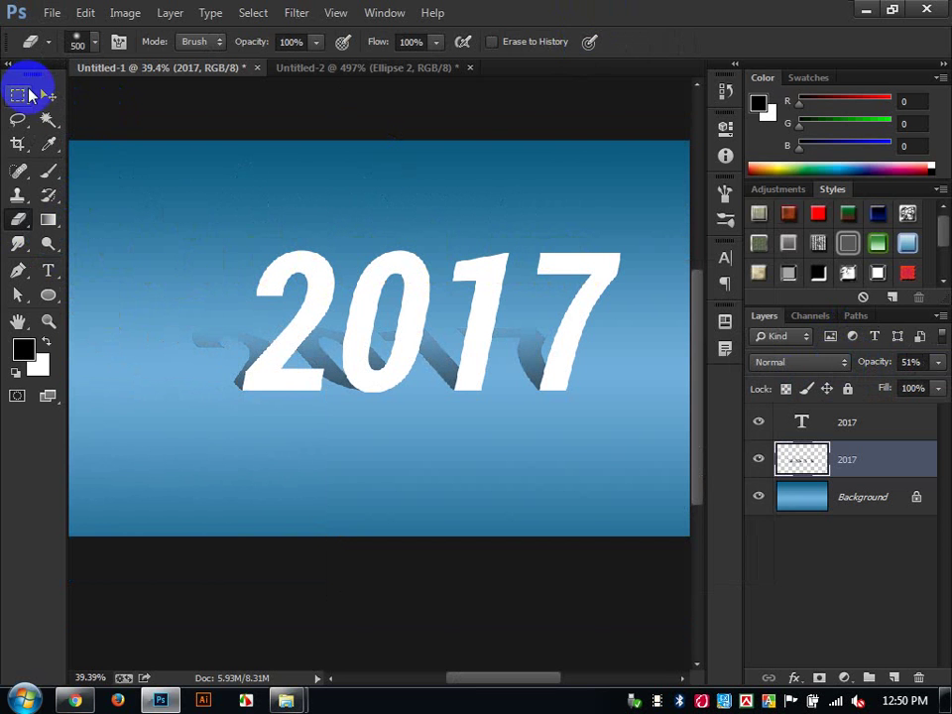
Step: Flip the faded shadow below the white text by skewing it to about -95% height with a horizontal skew of about 4.4°
click(43, 96)
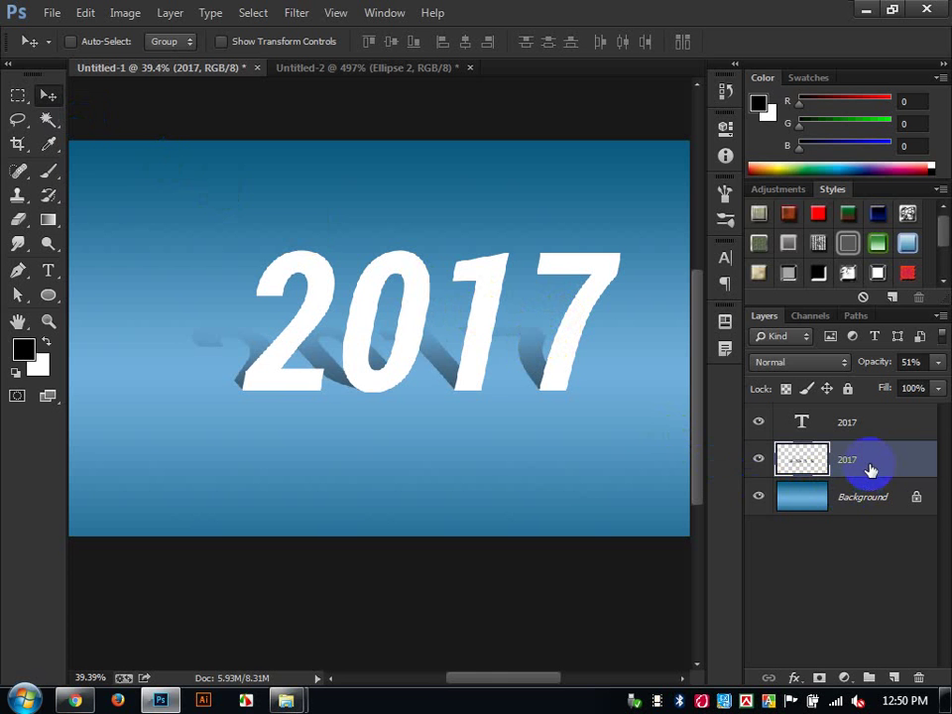
key(ctrl+t)
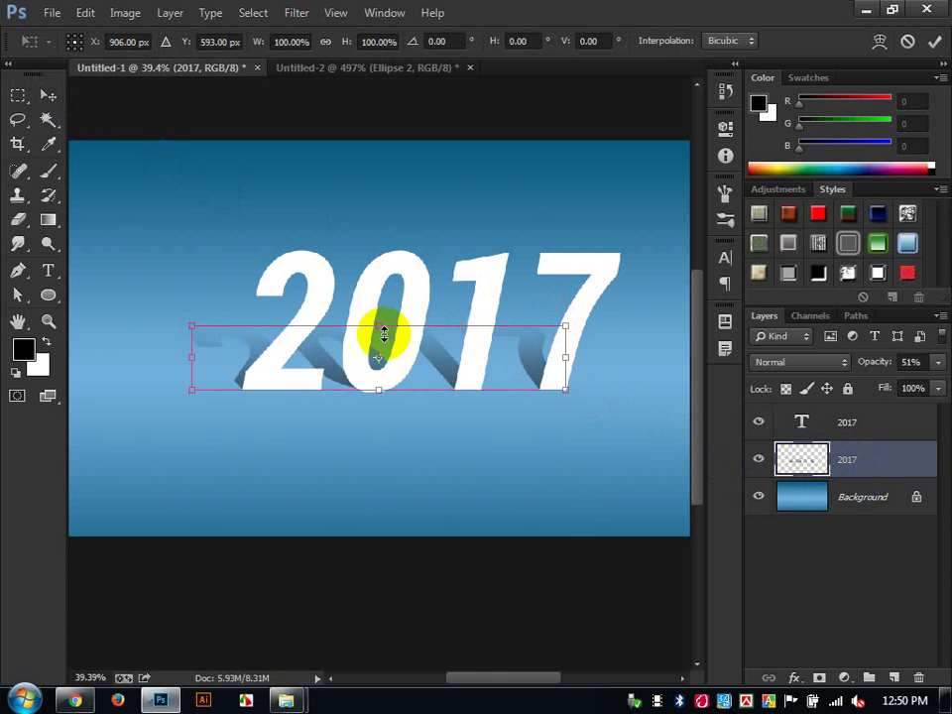
right_click(385, 335)
click(440, 438)
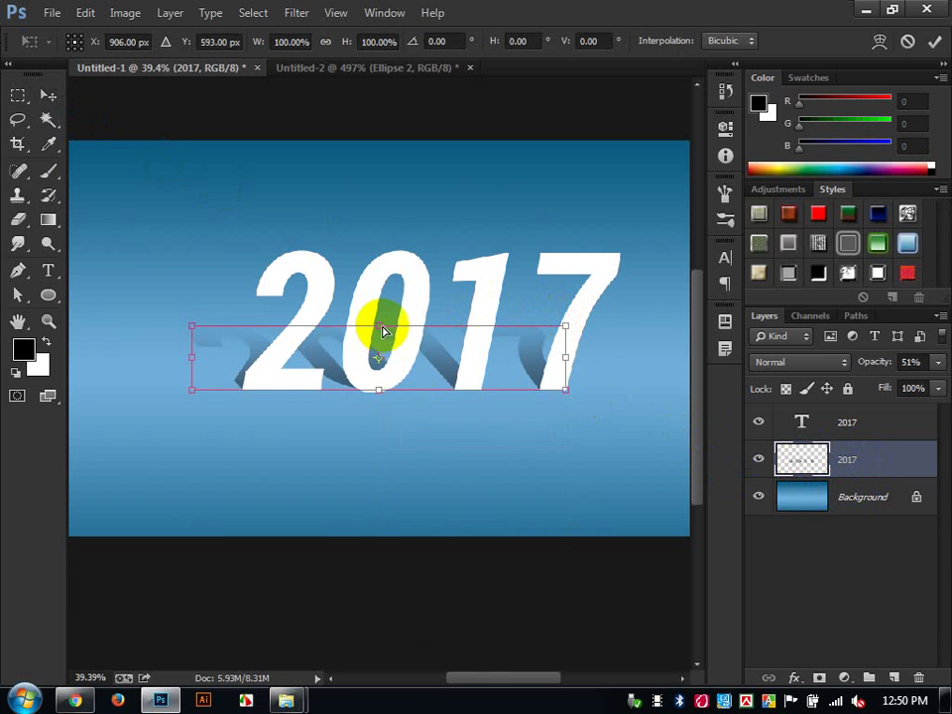
drag(378, 325, 386, 451)
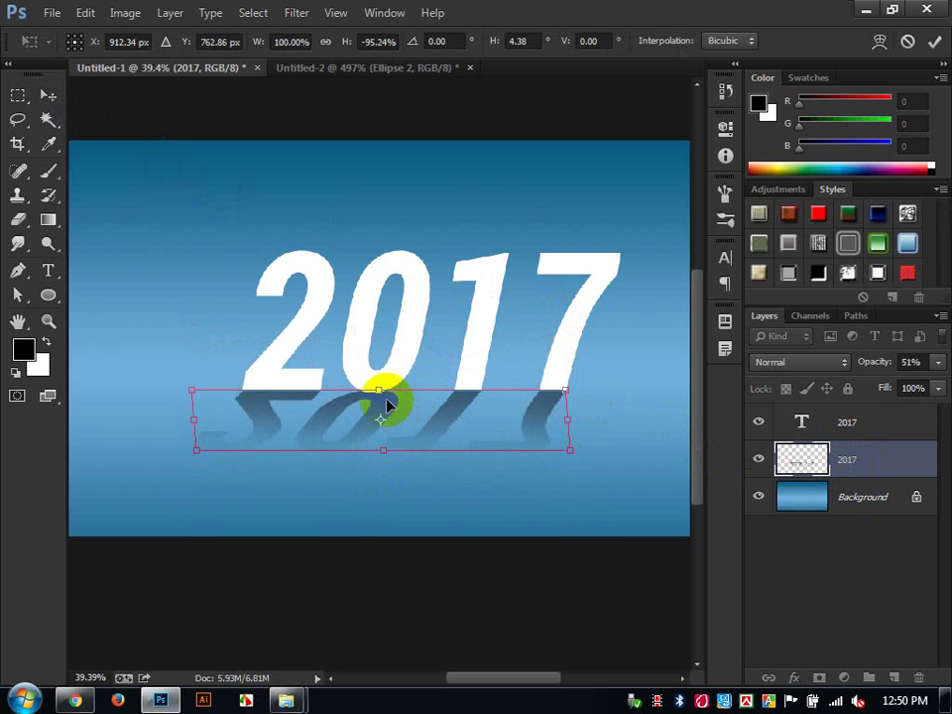
click(933, 43)
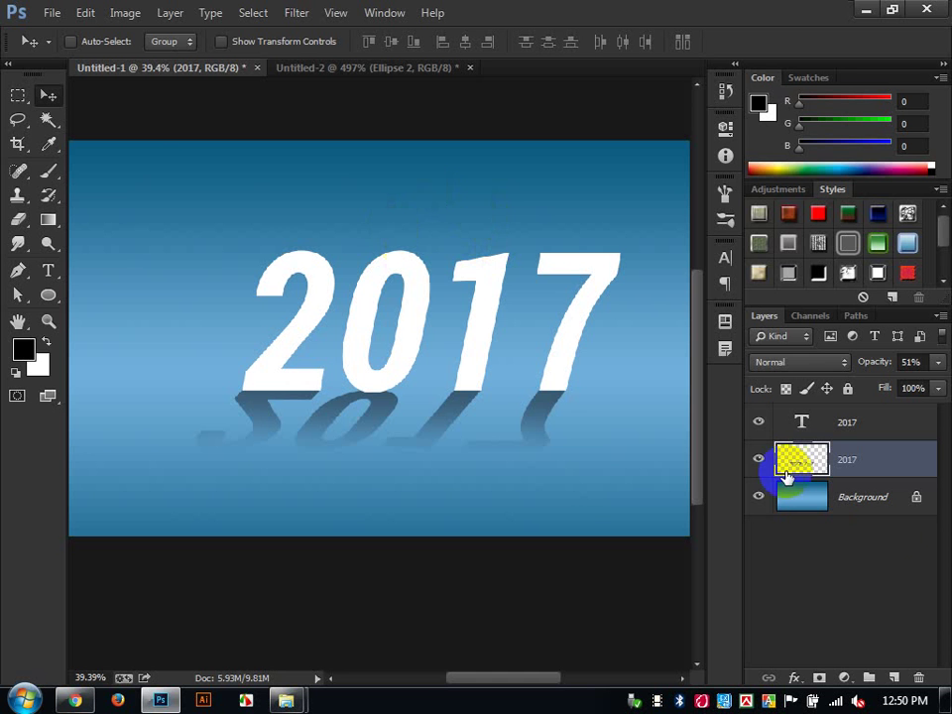
Step: Delete the shadow layer and move the white 2017 text slightly up and to the left
click(919, 676)
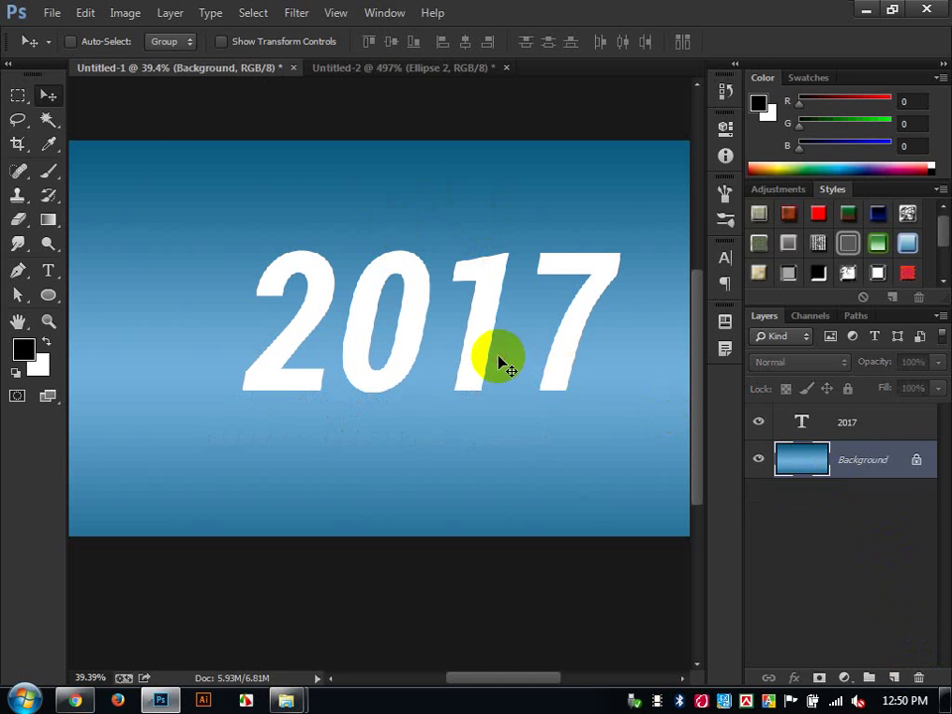
drag(501, 363, 466, 357)
click(496, 277)
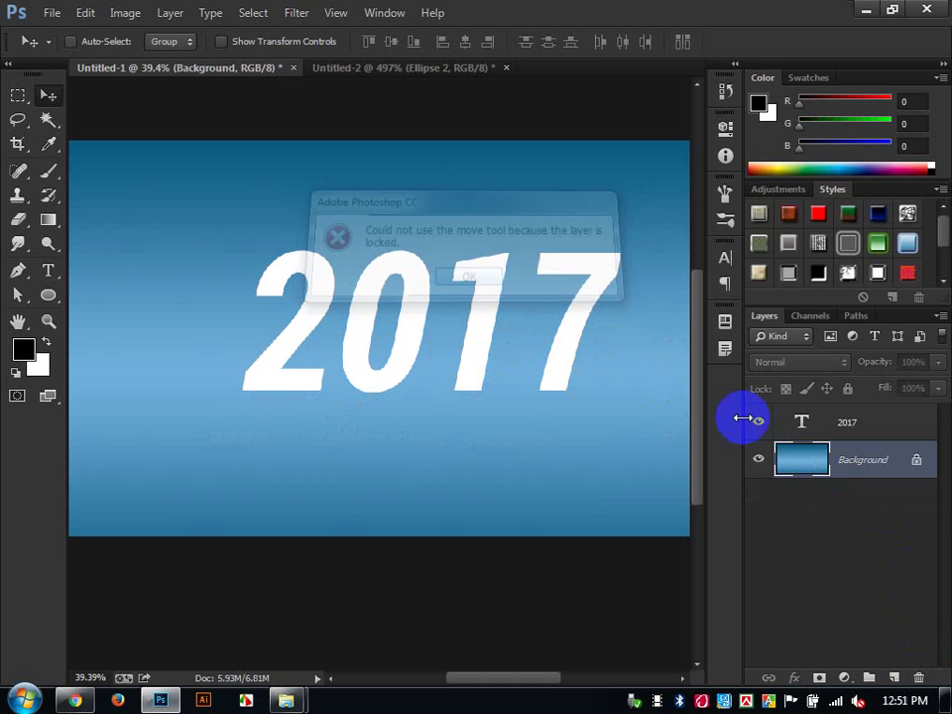
click(809, 435)
drag(384, 410, 371, 367)
mouse_move(441, 345)
mouse_down()
mouse_move(440, 333)
mouse_move(448, 343)
mouse_up()
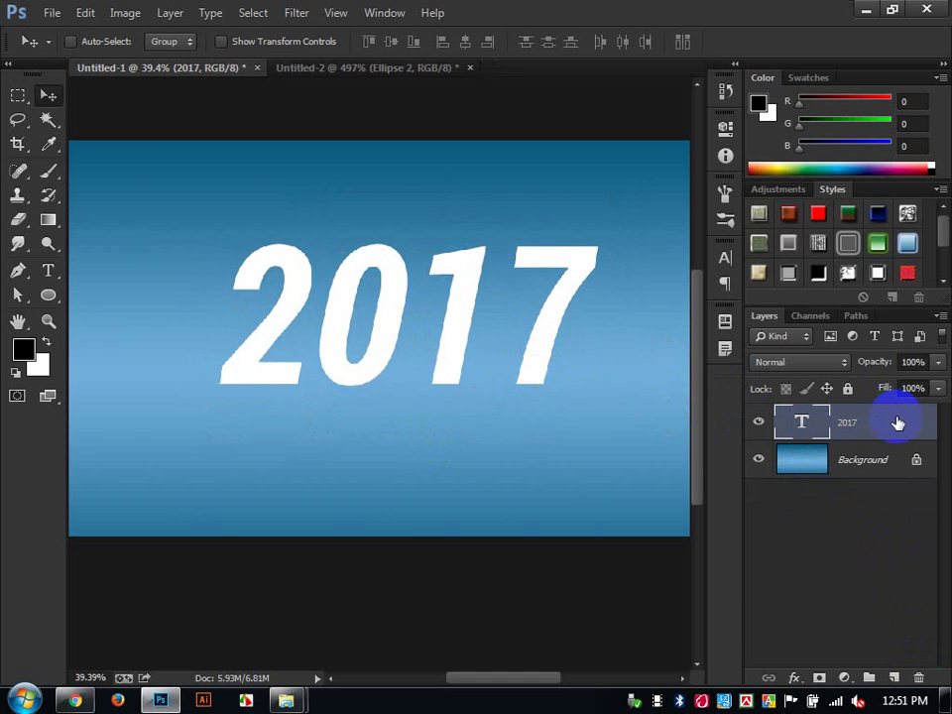
double_click(878, 436)
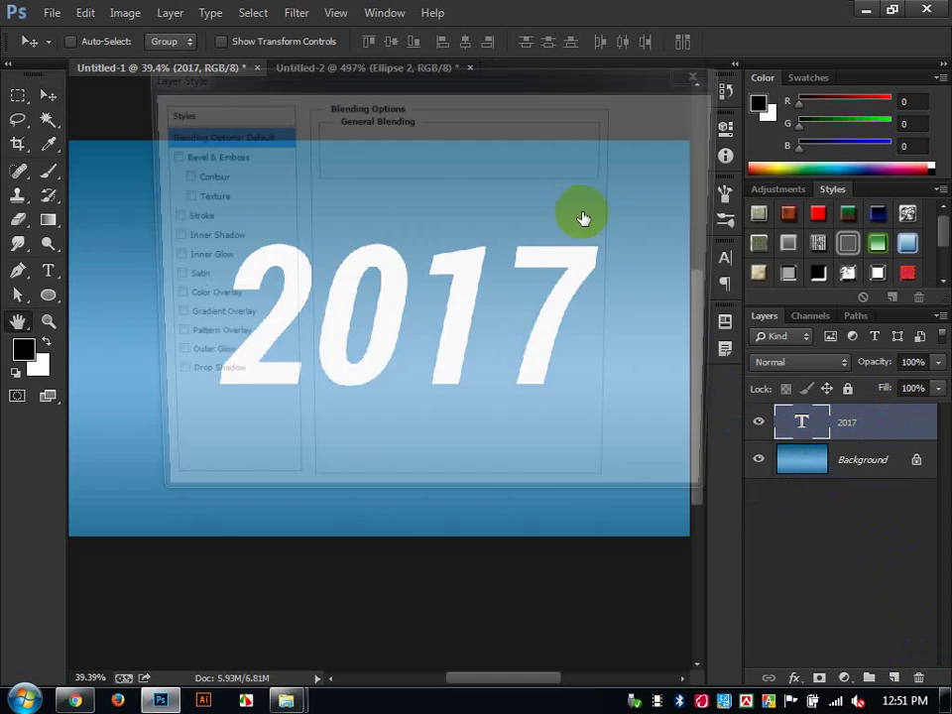
drag(428, 79, 729, 43)
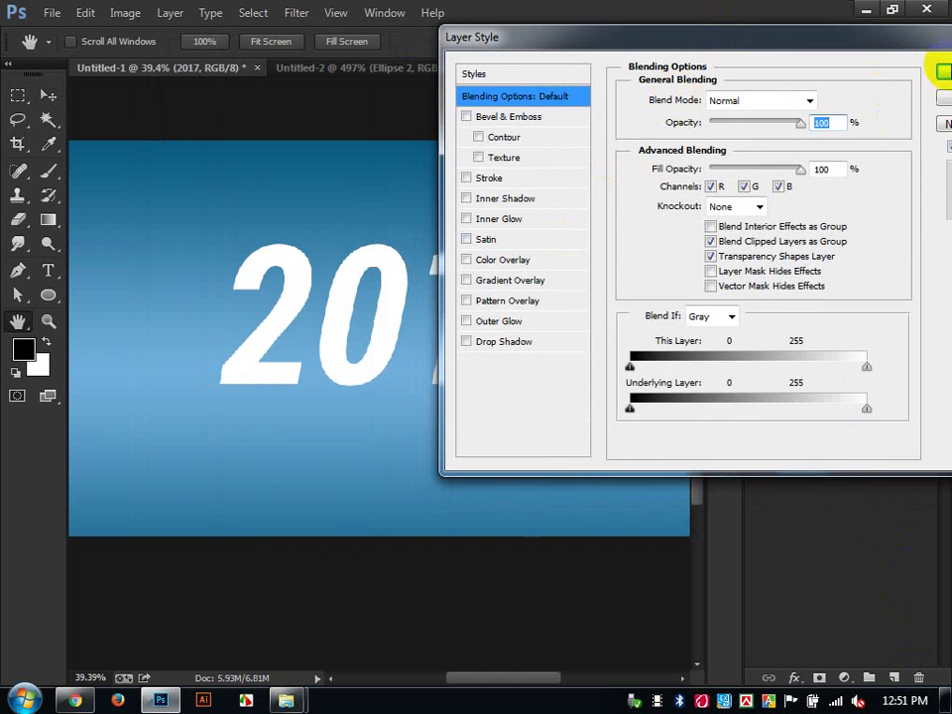
click(943, 99)
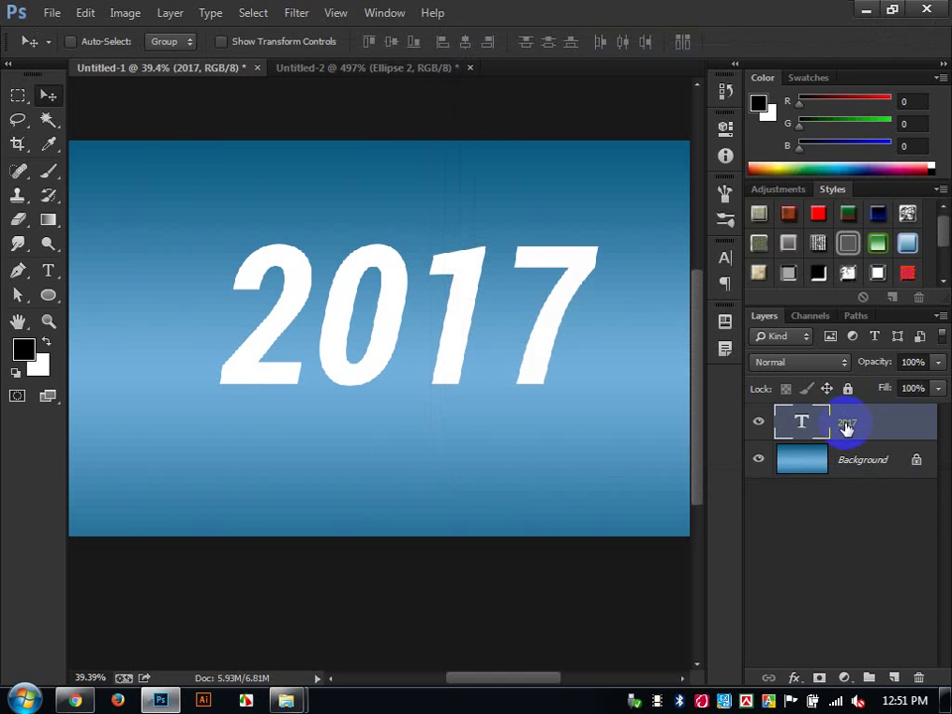
Step: Apply a Pattern Overlay with the multicolored dots pattern to the 2017 text and shift the text slightly down and to the left
double_click(911, 430)
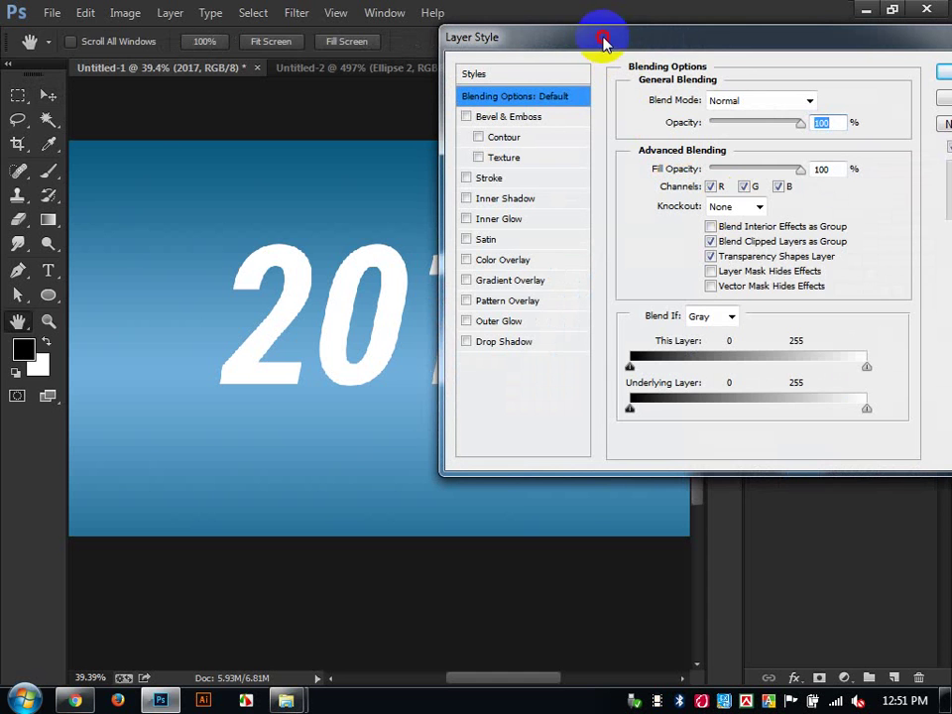
click(536, 304)
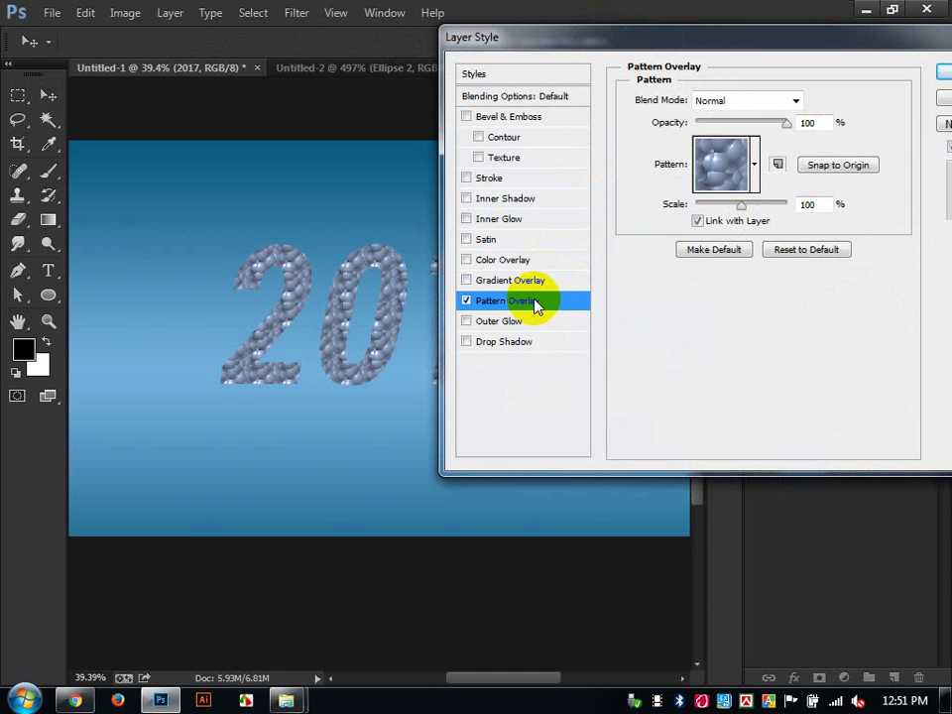
click(754, 103)
click(778, 120)
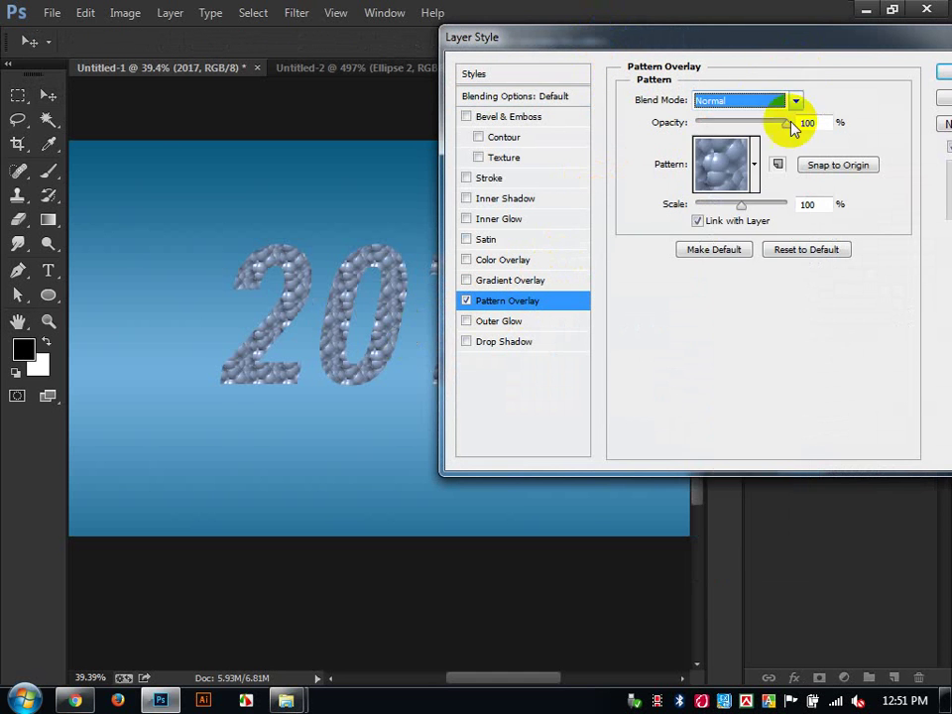
click(761, 169)
click(797, 278)
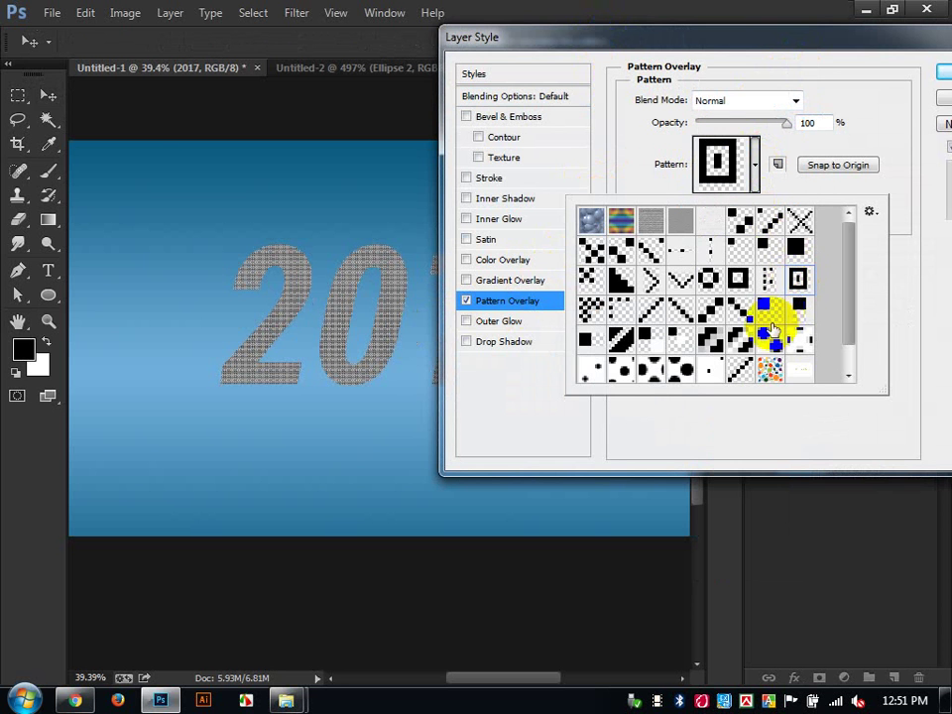
click(771, 369)
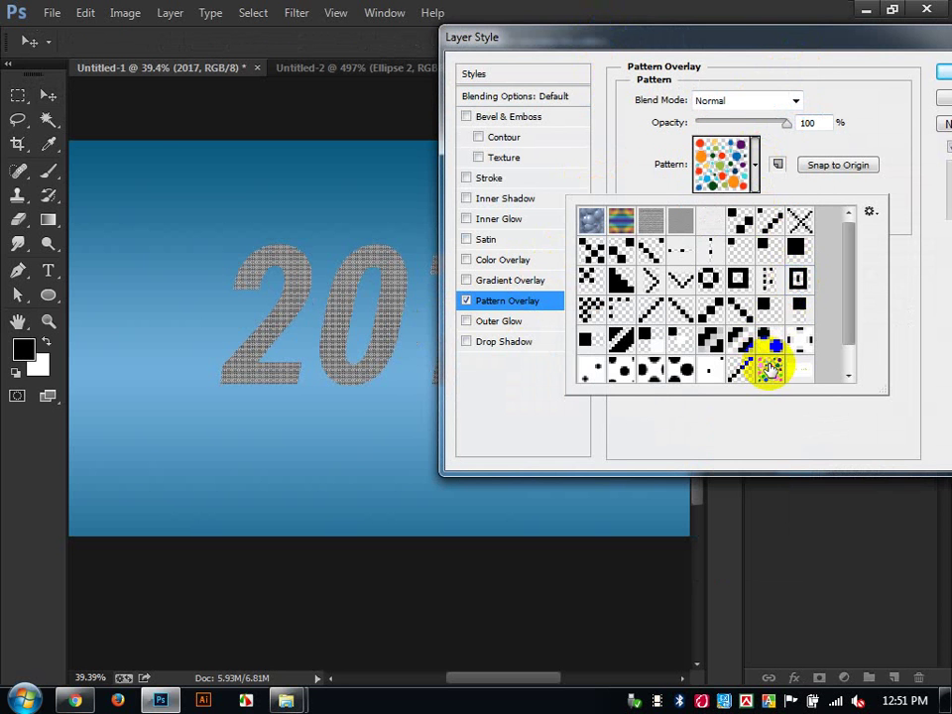
click(942, 77)
drag(516, 336, 510, 361)
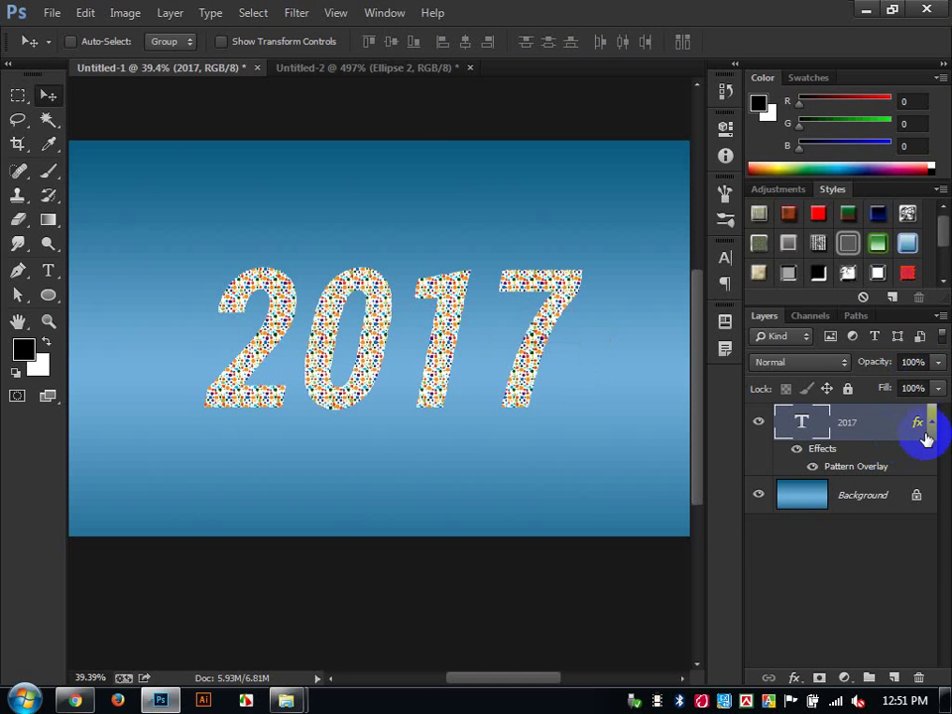
Step: Remove the Pattern Overlay effect from the 2017 text layer and try to paint on the text with the Clone Stamp tool
drag(917, 427, 918, 677)
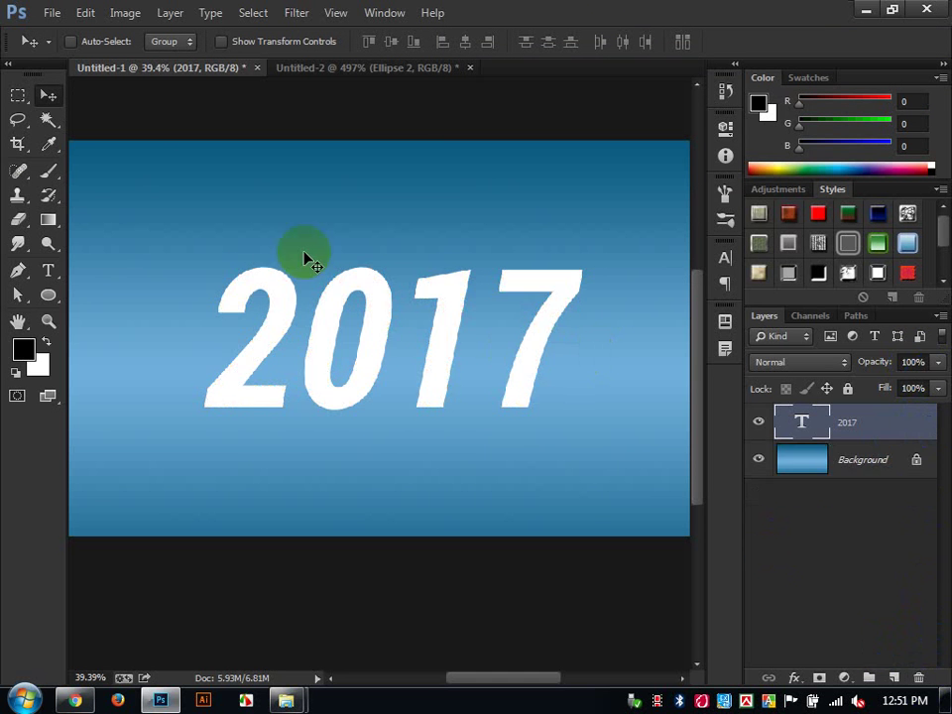
click(17, 196)
click(260, 287)
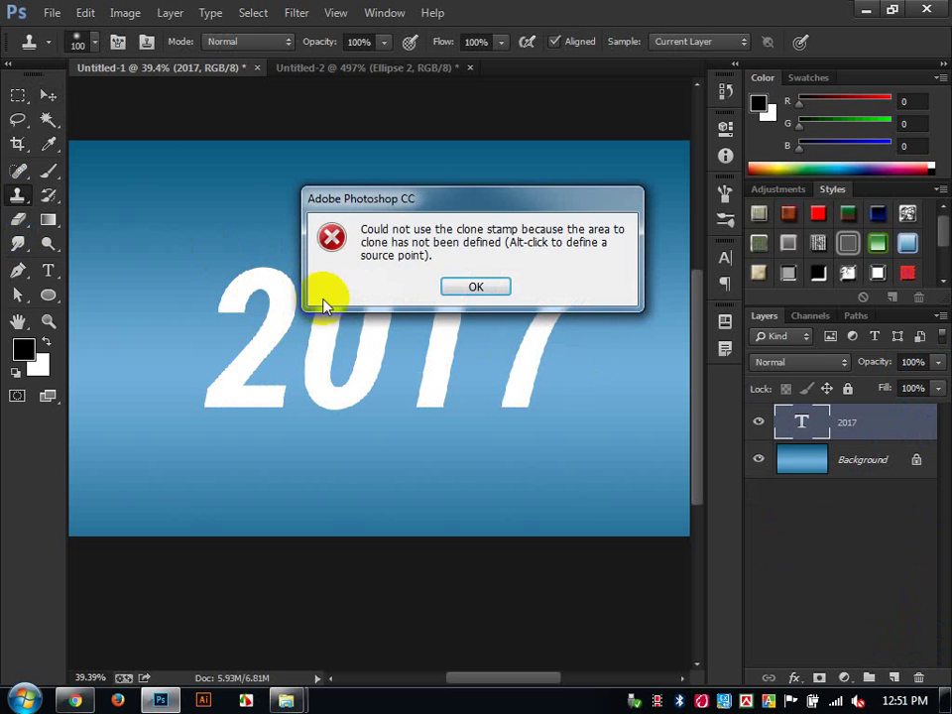
click(453, 287)
click(309, 299)
click(478, 289)
Step: Rasterize the 2017 text layer and try the Clone Stamp tool on the rasterized digits
right_click(851, 415)
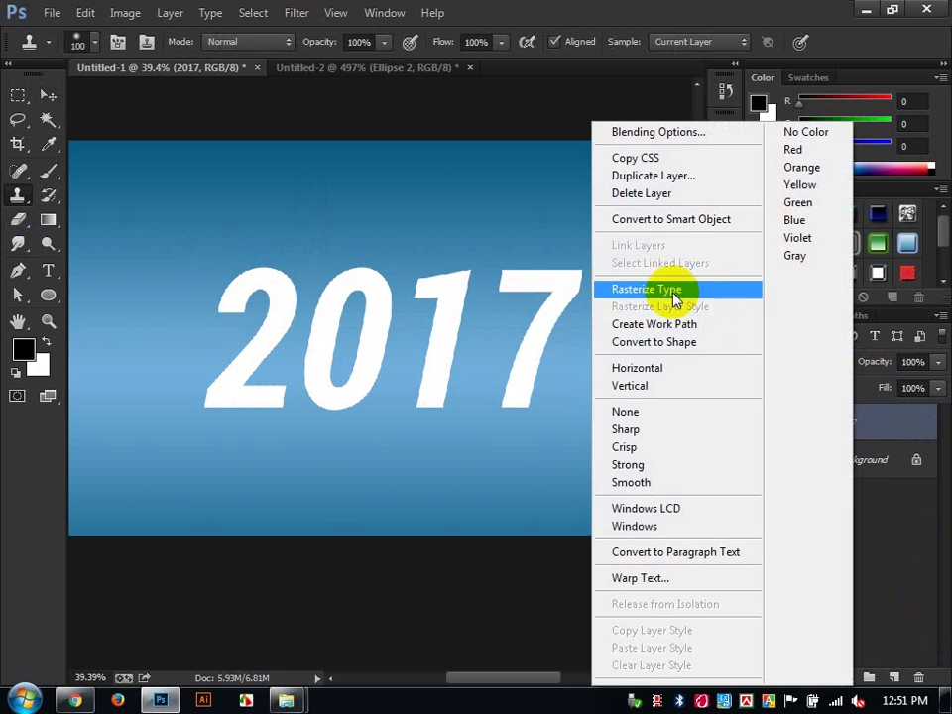
click(674, 296)
click(414, 308)
click(474, 289)
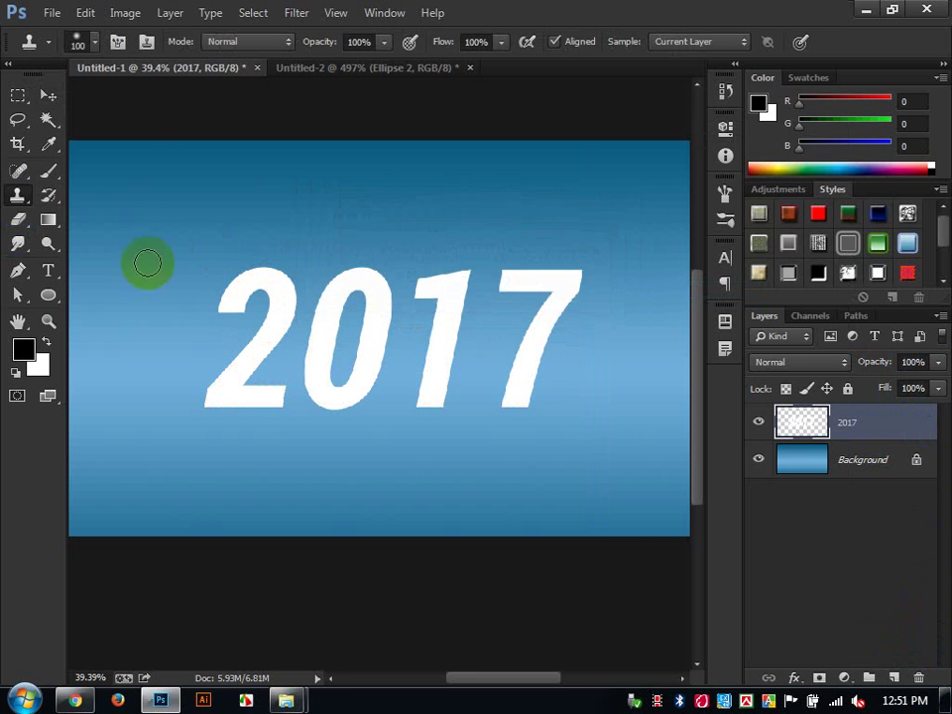
Step: Paint the golden diagonal-stripe pattern across the 2017 digits with the Pattern Stamp tool and undo the strokes
right_click(18, 196)
click(85, 210)
drag(210, 315, 367, 298)
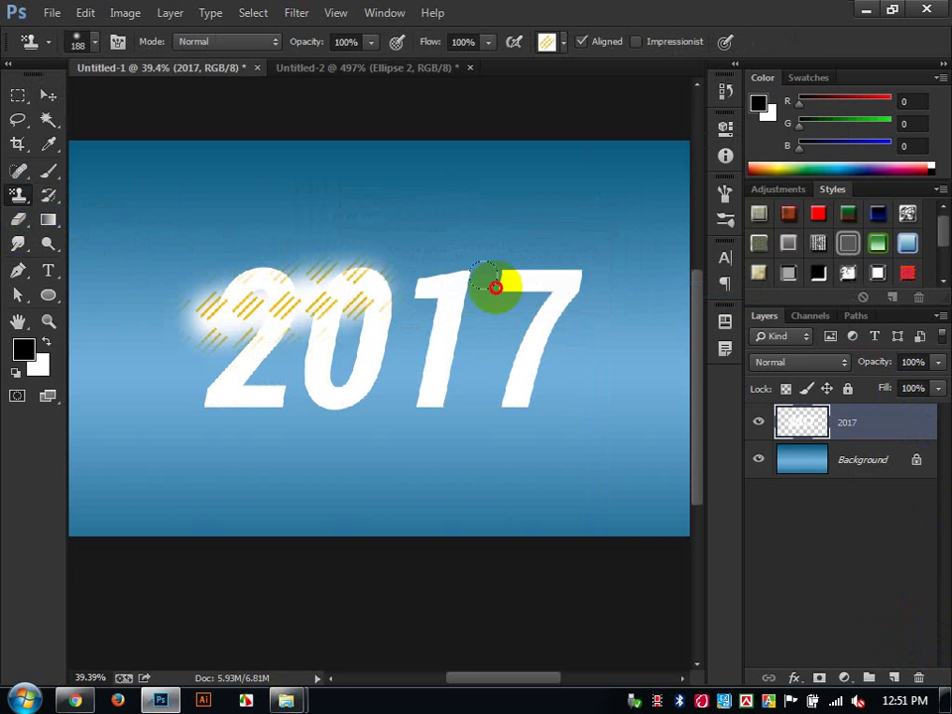
mouse_move(495, 287)
mouse_down()
mouse_move(164, 333)
mouse_move(361, 330)
mouse_up()
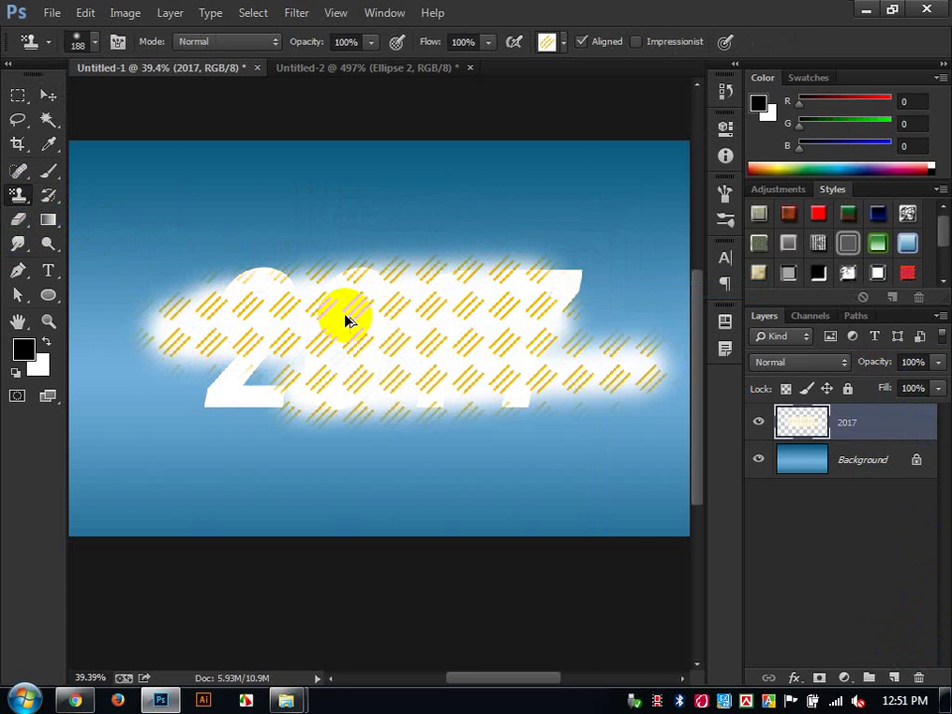
key(ctrl+alt+z)
key(ctrl+alt+z)
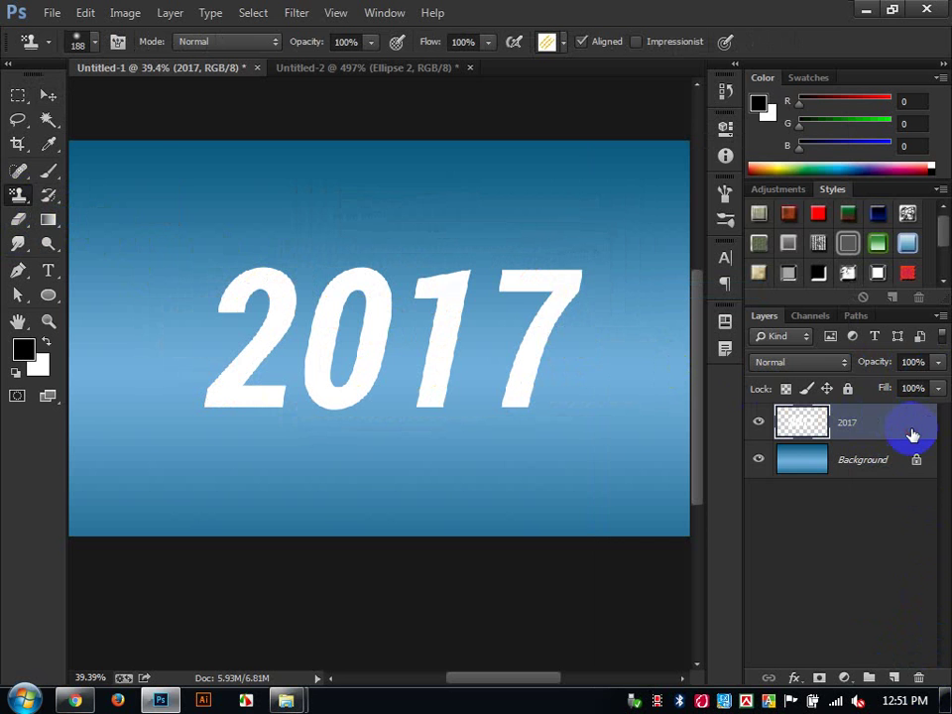
double_click(912, 434)
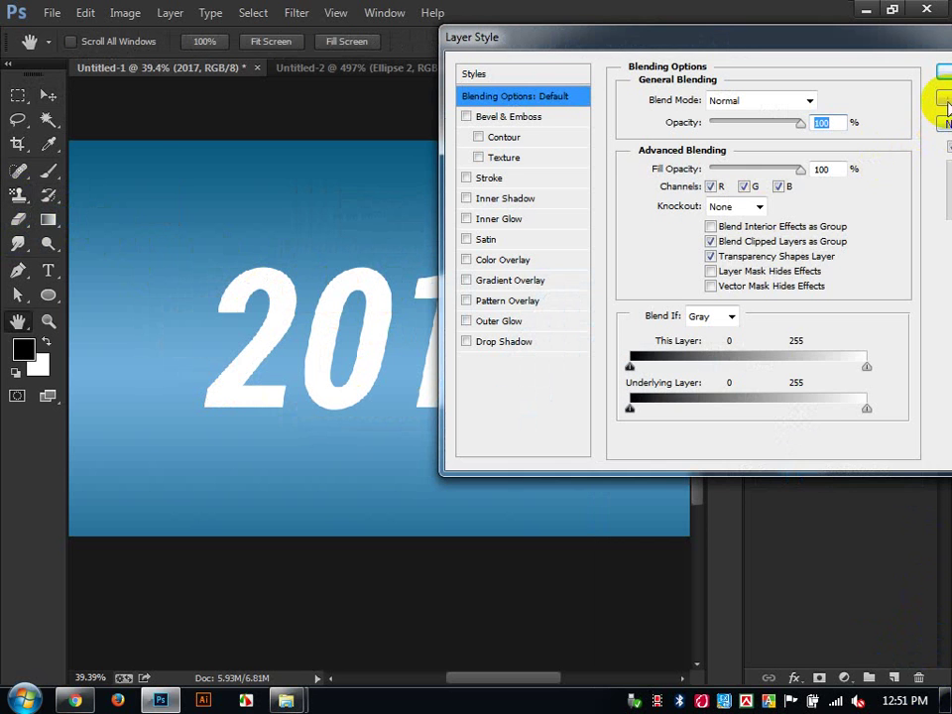
drag(866, 40, 638, 66)
click(769, 60)
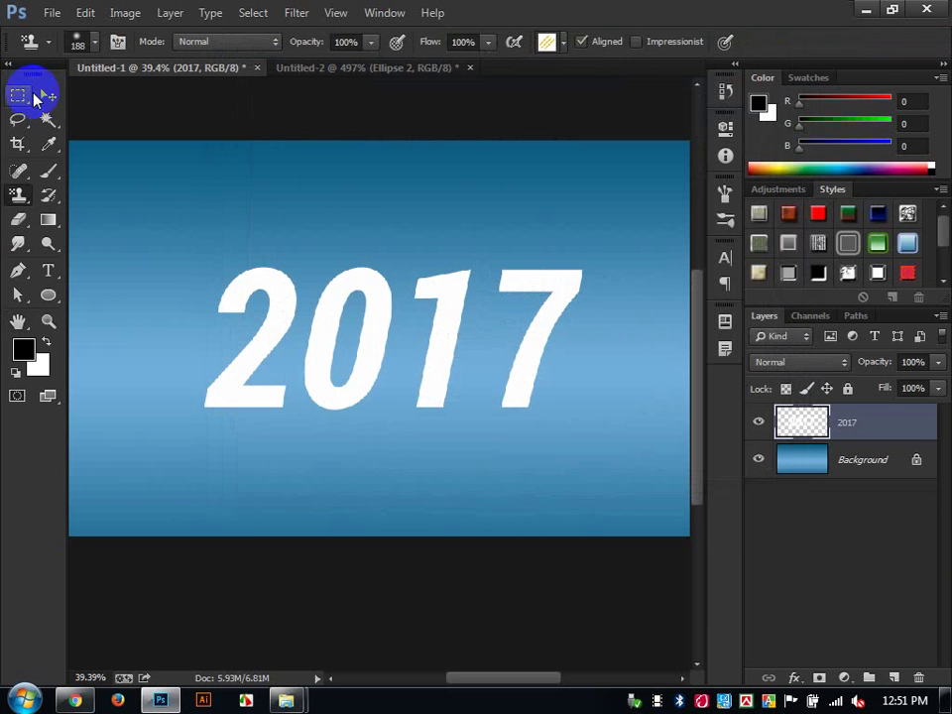
Step: Quit the program and close the open untitled documents without saving them
click(48, 96)
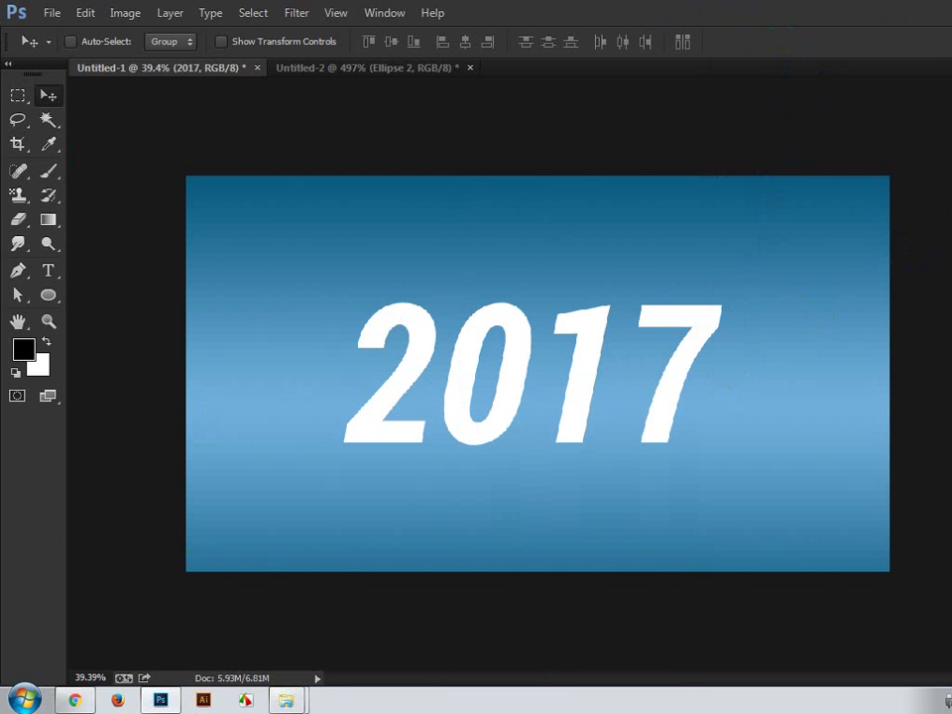
key(ctrl+q)
click(665, 283)
click(665, 285)
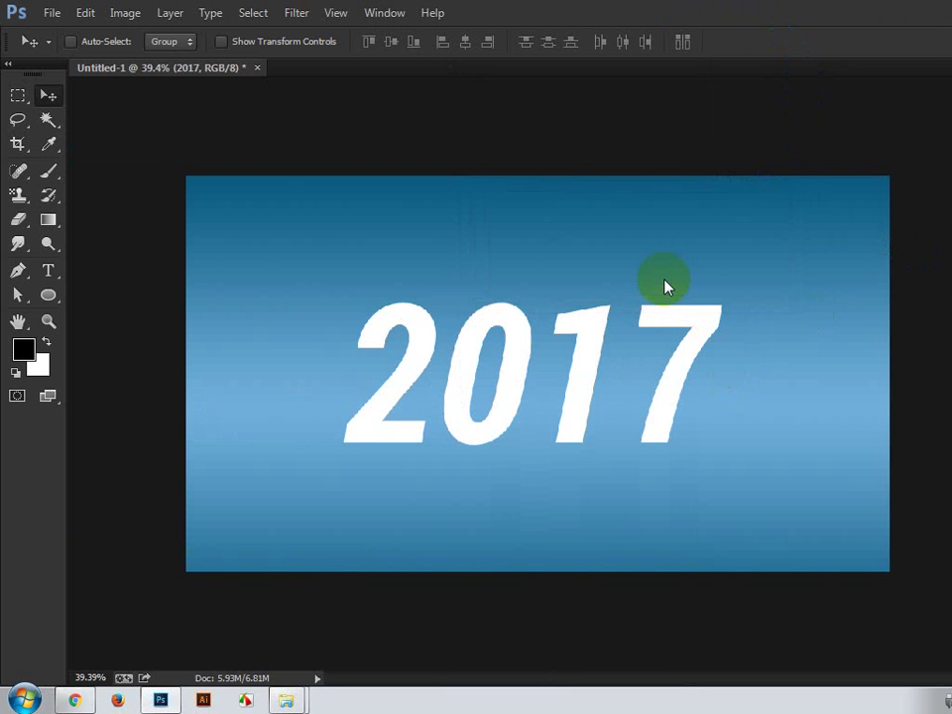